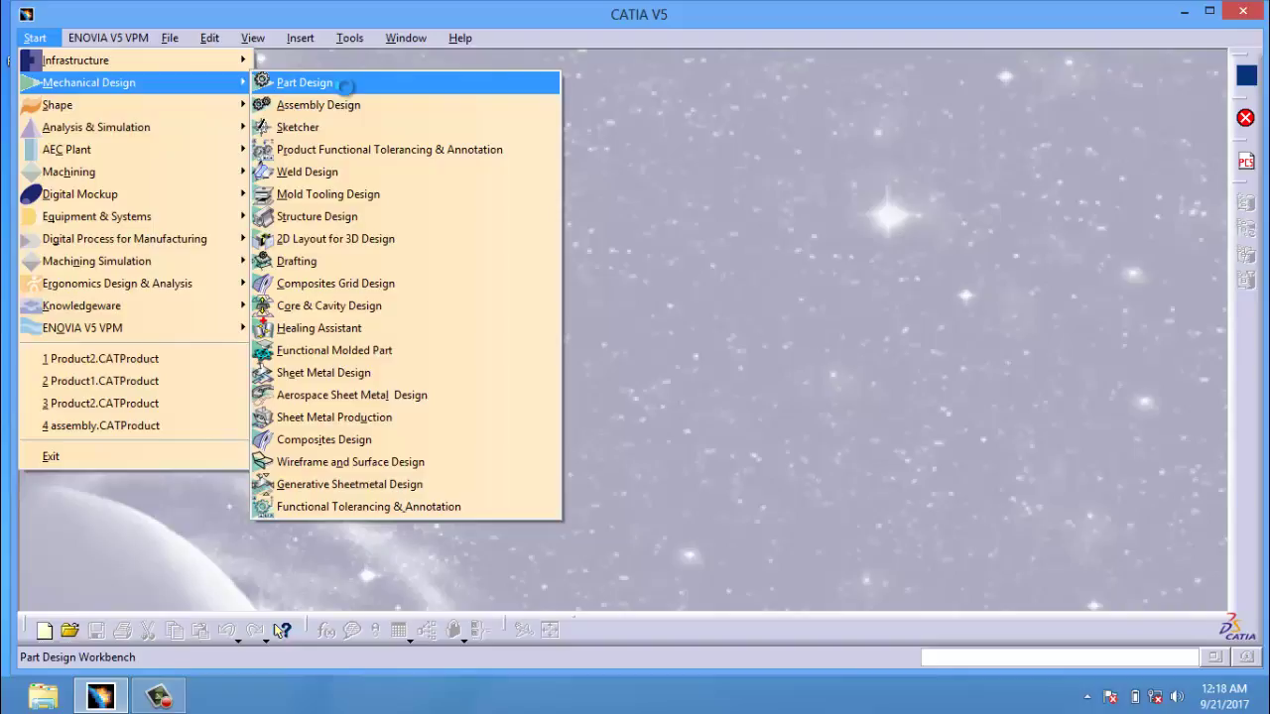
# - Create a new Part Design part named "piston head" and open a sketch on the xy plane
pyautogui.click(340, 85)
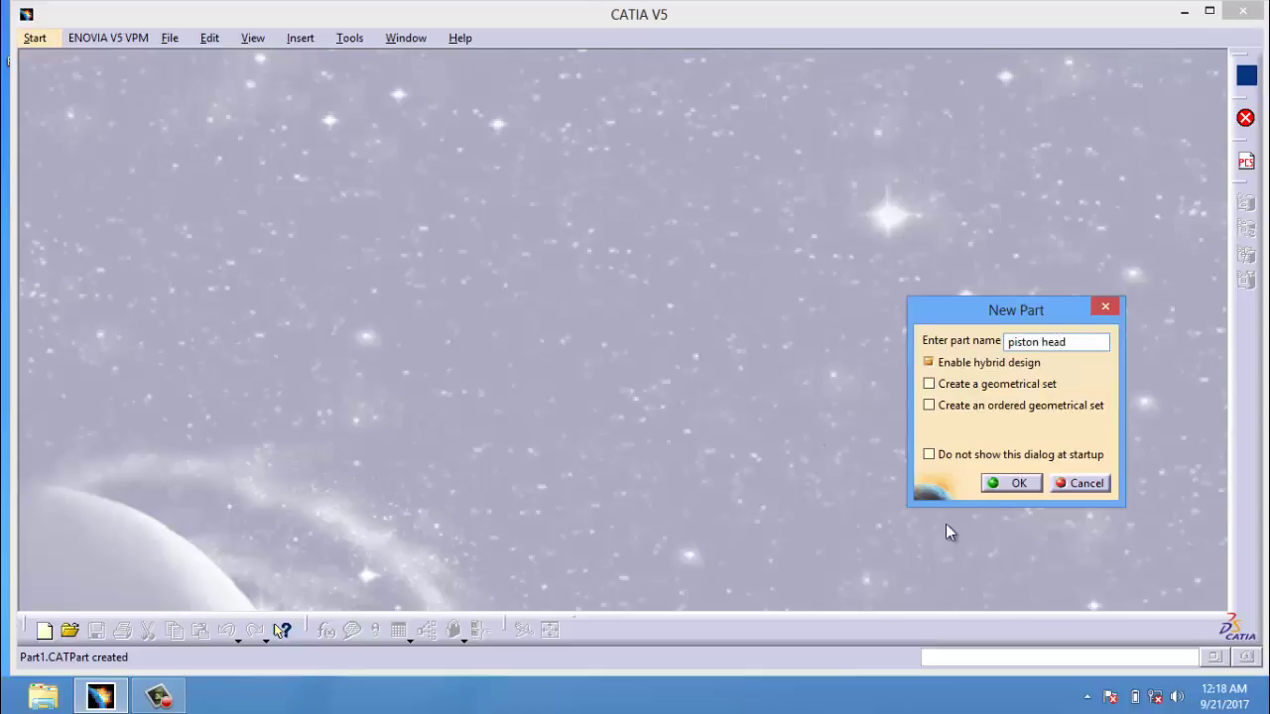
pyautogui.click(1013, 482)
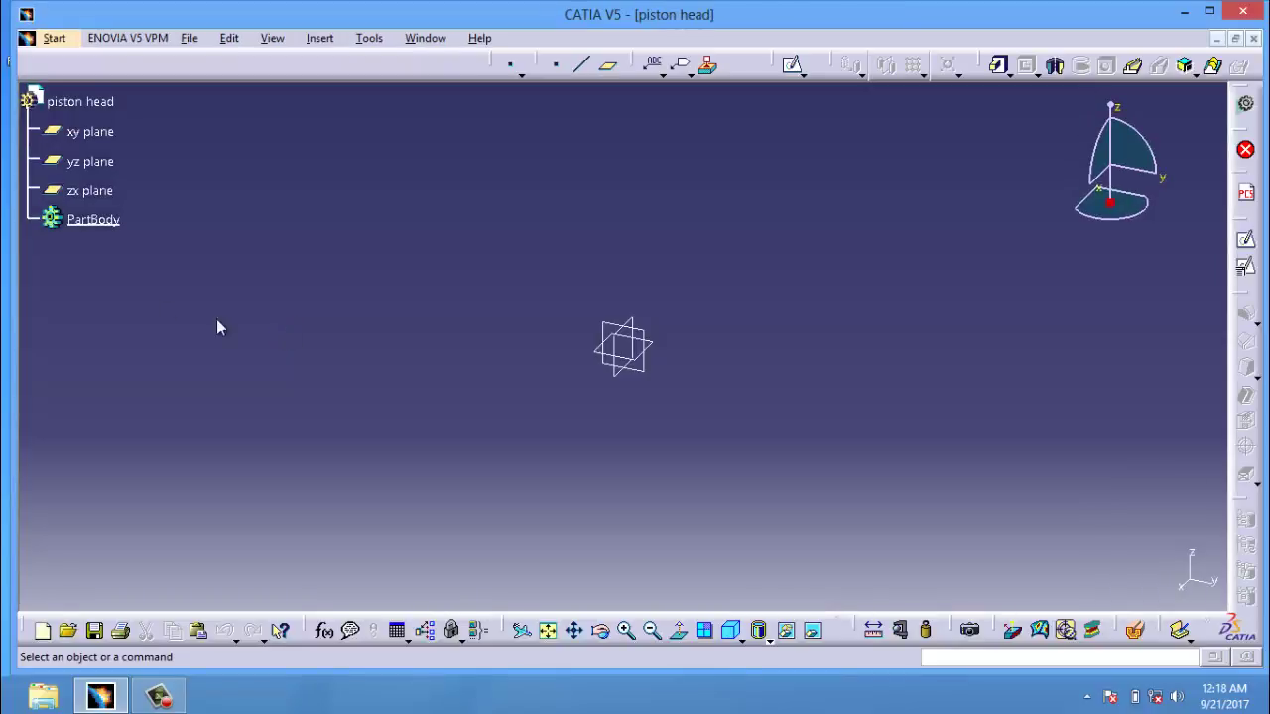
pyautogui.click(87, 133)
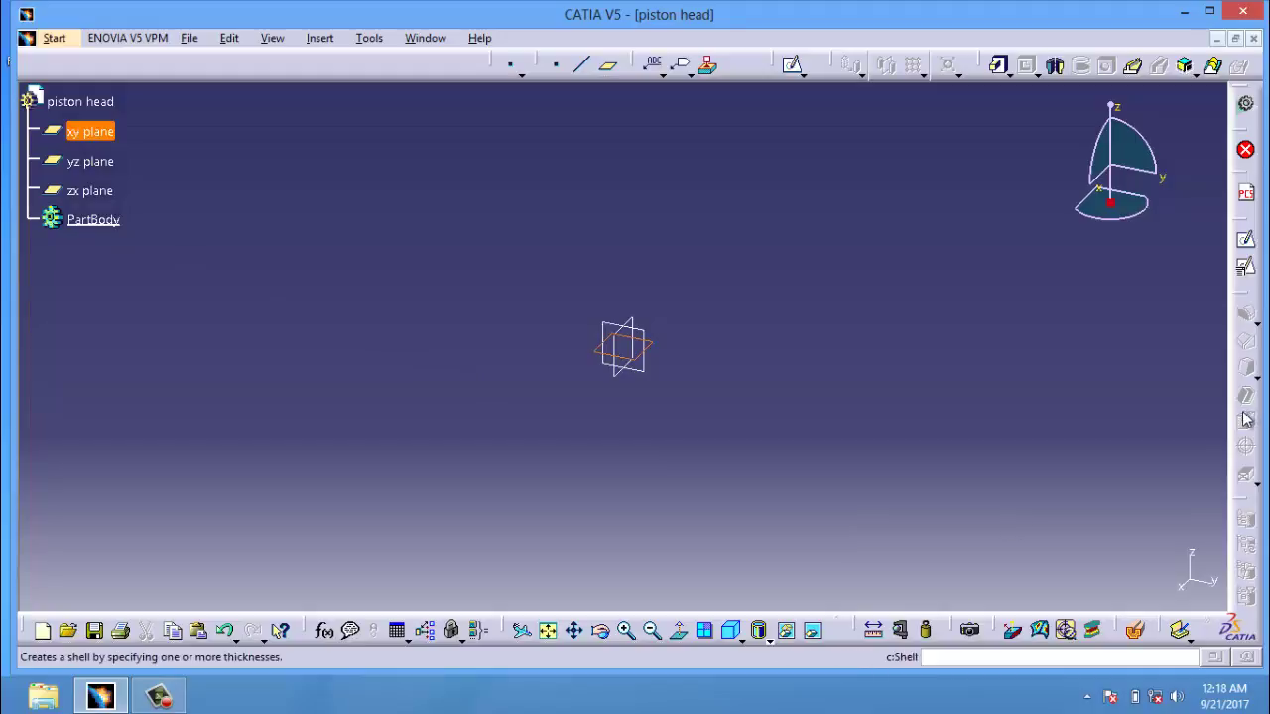
pyautogui.click(1246, 266)
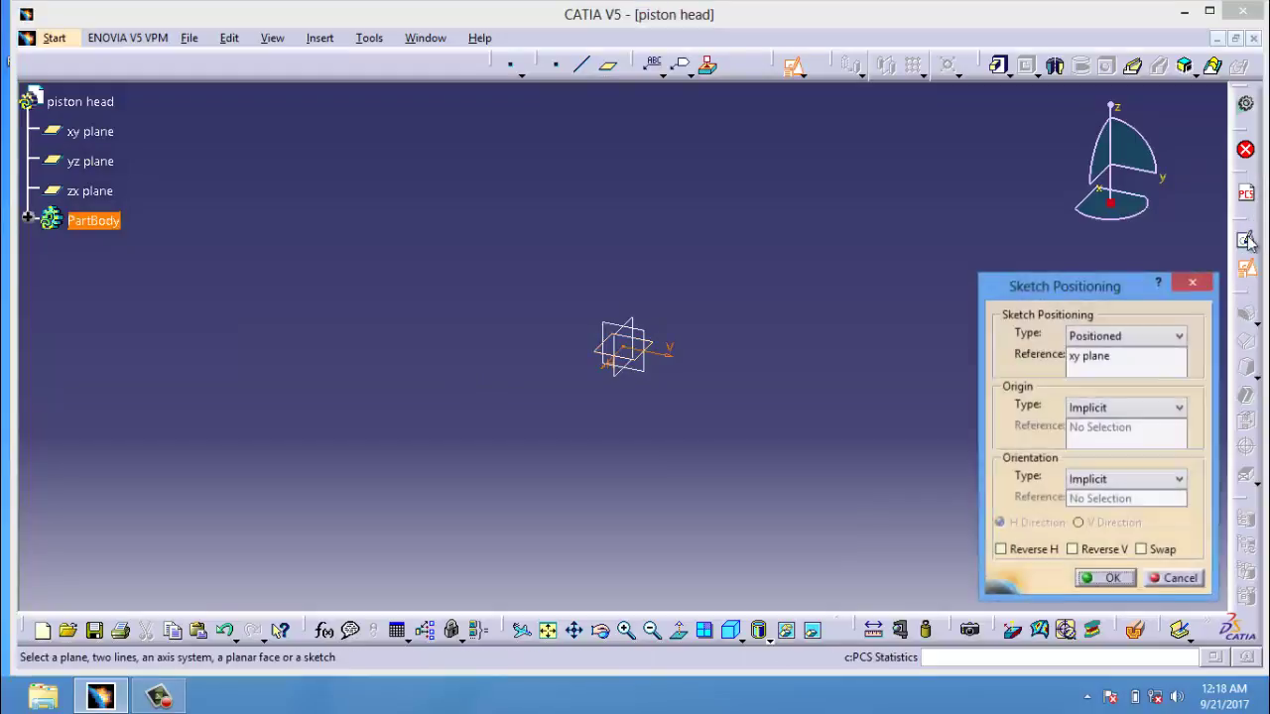
pyautogui.click(1196, 295)
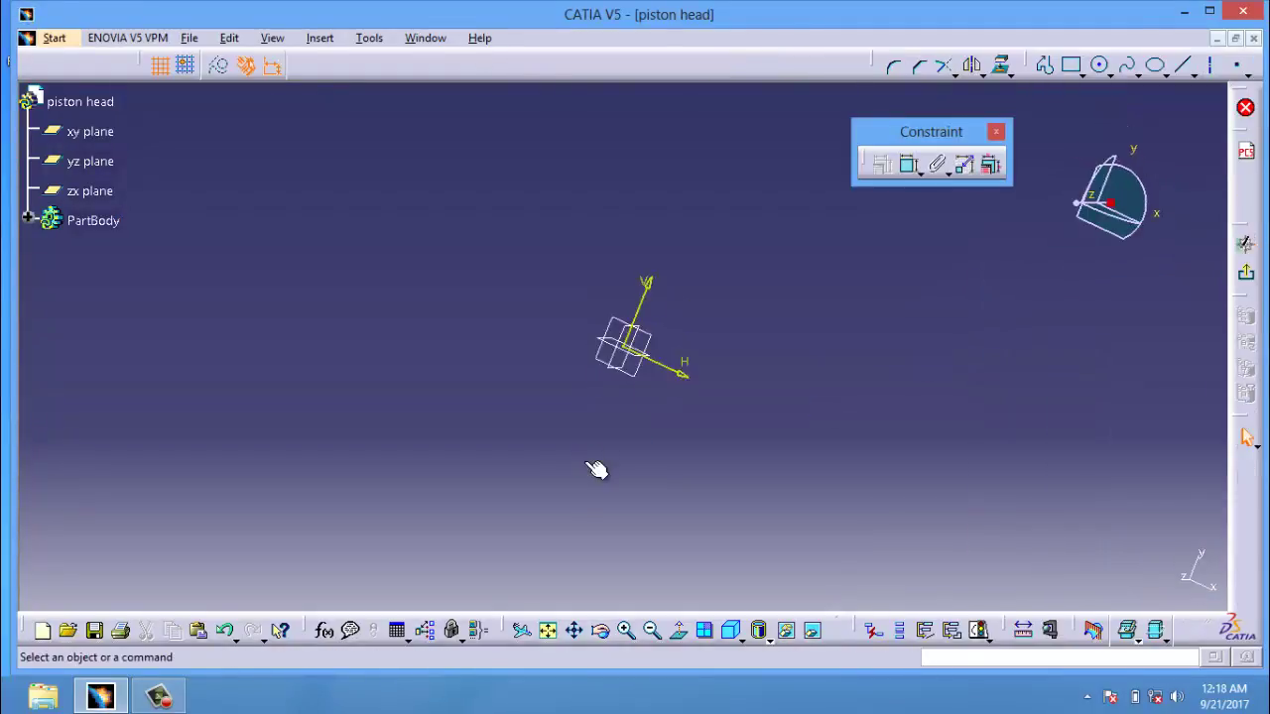
# - Sketch a rectangle from the origin, about 81 mm wide and 77 mm high, below the horizontal axis
pyautogui.click(910, 168)
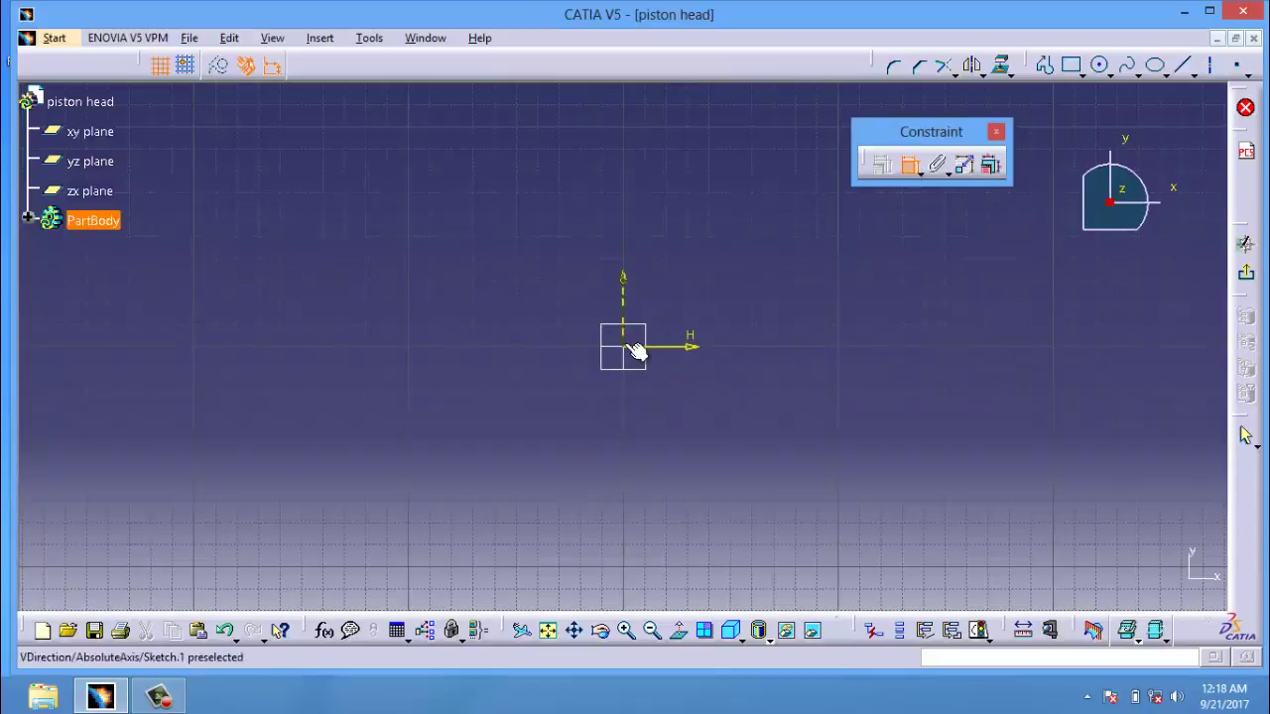
pyautogui.click(1078, 72)
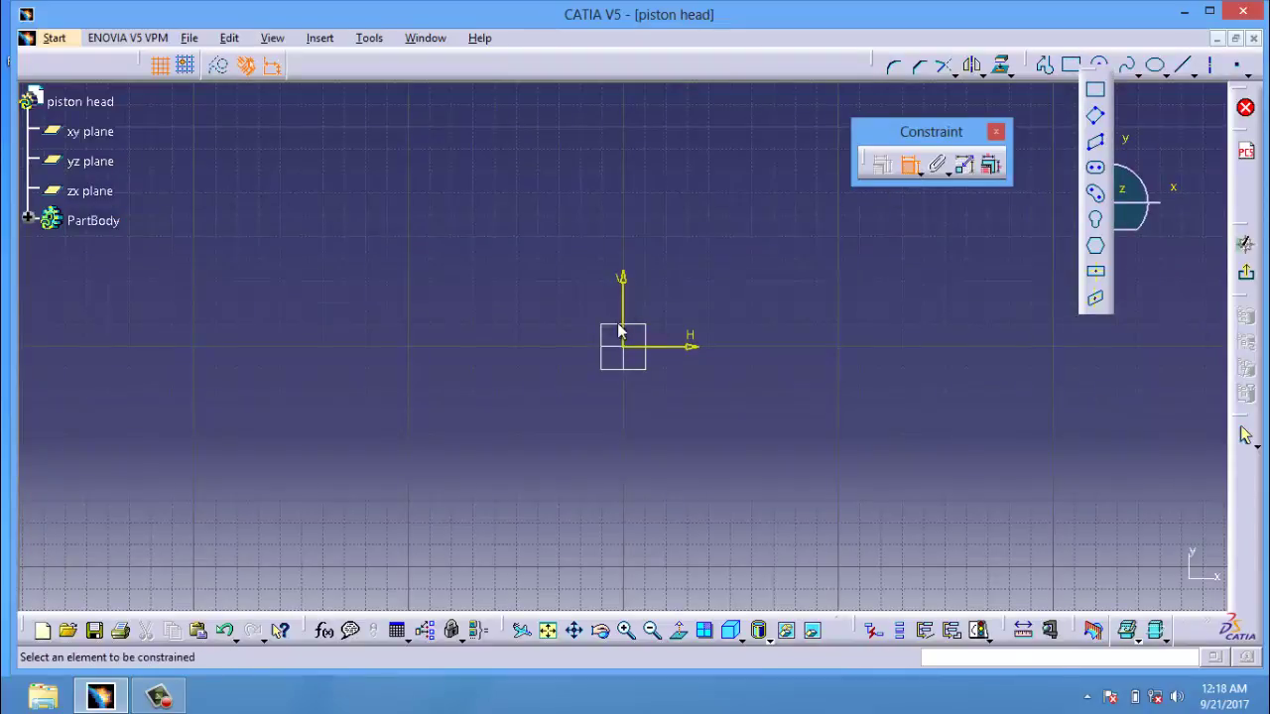
pyautogui.click(1095, 90)
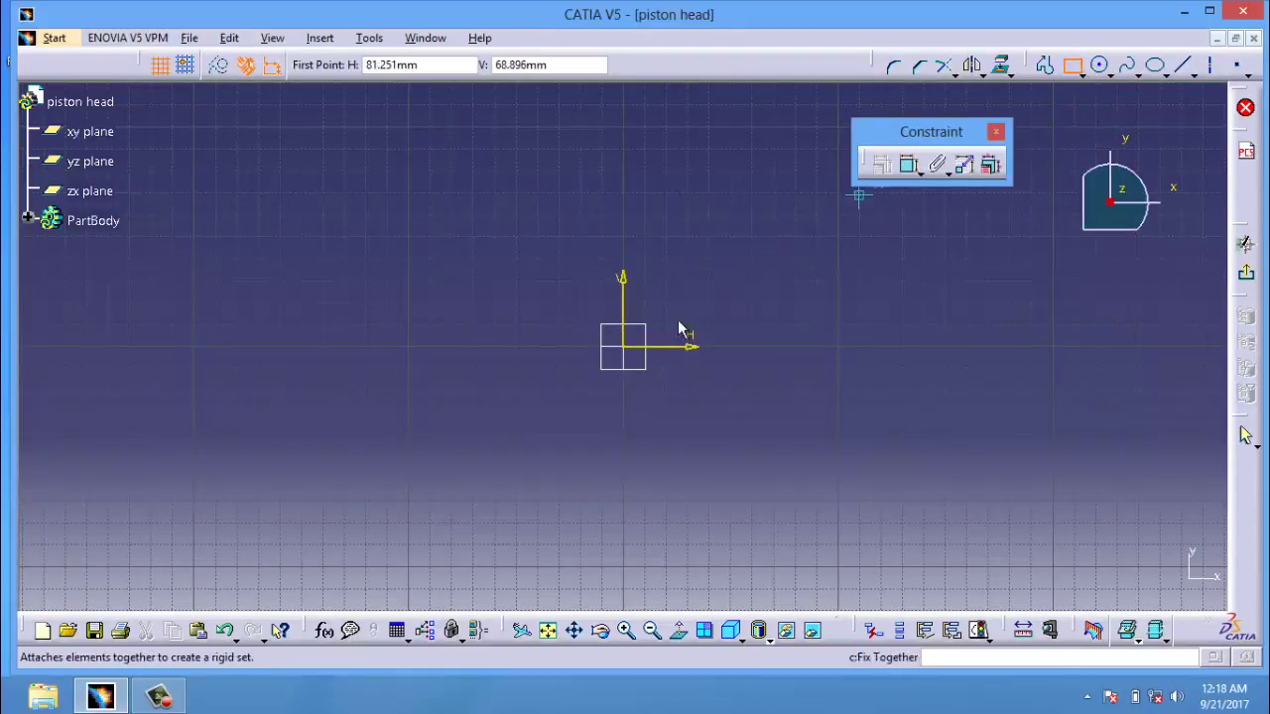
pyautogui.click(622, 347)
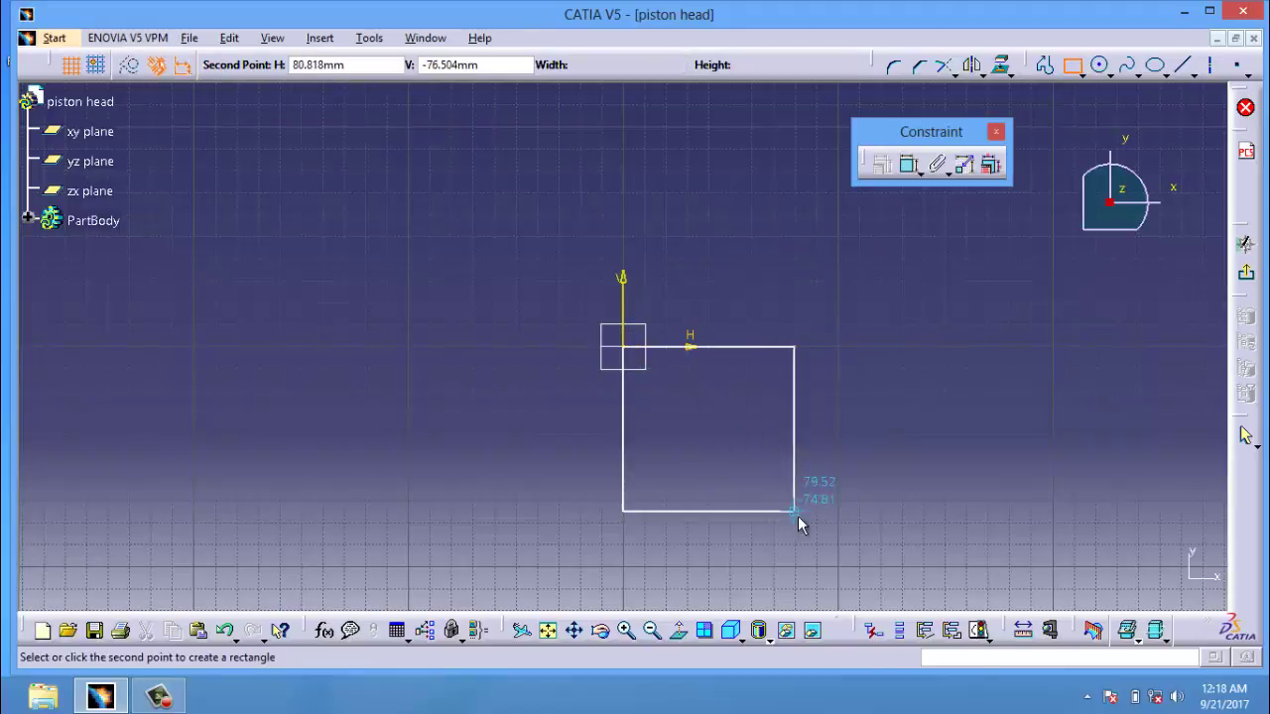
pyautogui.click(796, 514)
# - Dimension the rectangle's upper edge and set its width to 50 mm
pyautogui.click(906, 168)
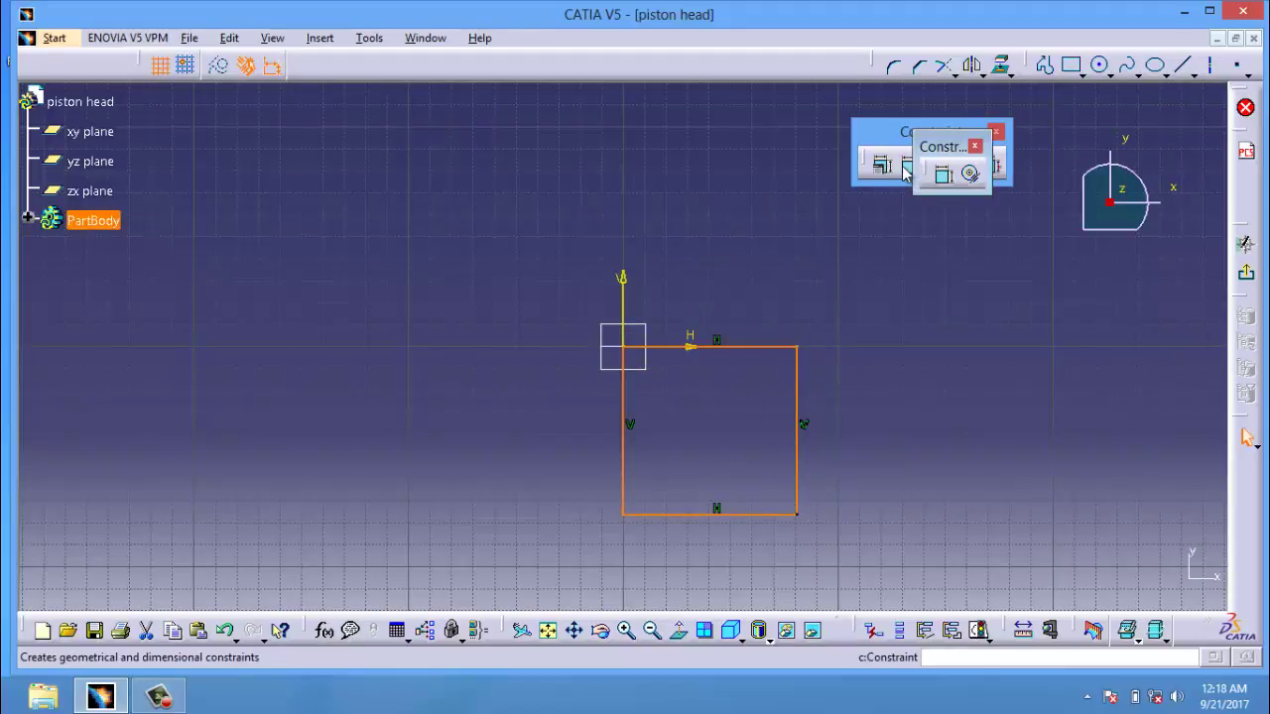
pyautogui.moveTo(920, 174); pyautogui.dragTo(683, 126)
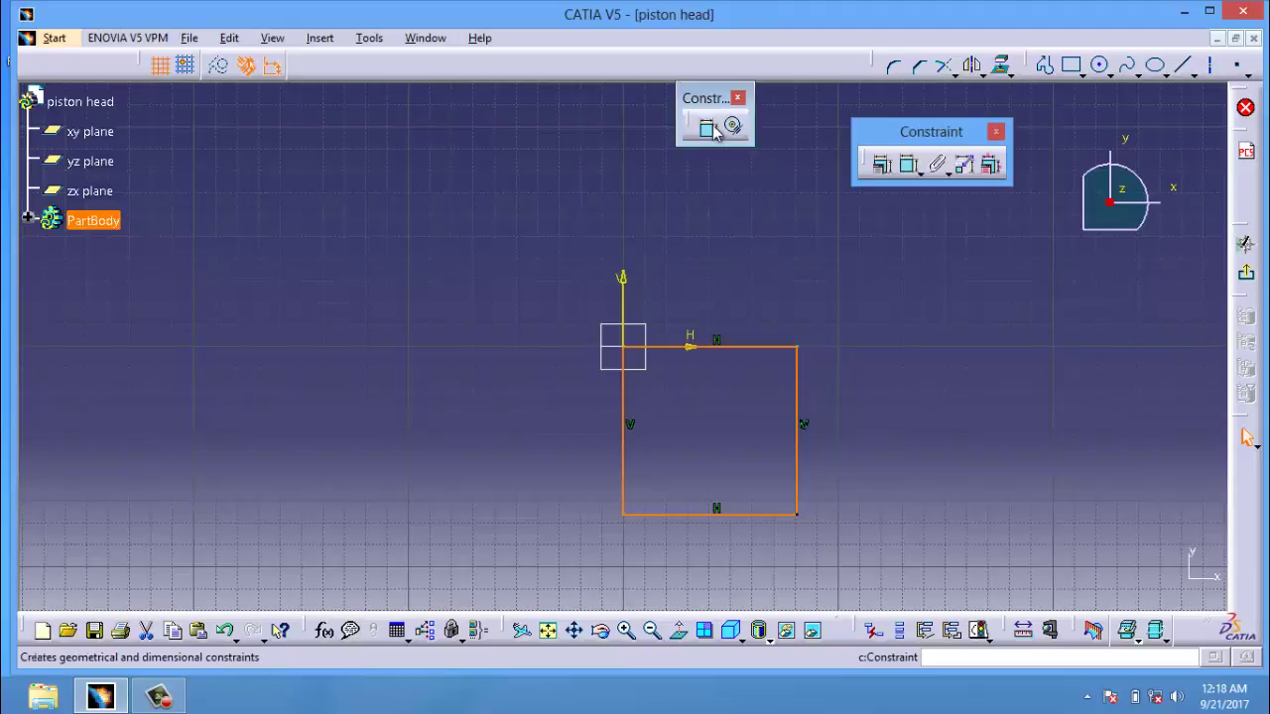
pyautogui.click(707, 127)
pyautogui.click(746, 340)
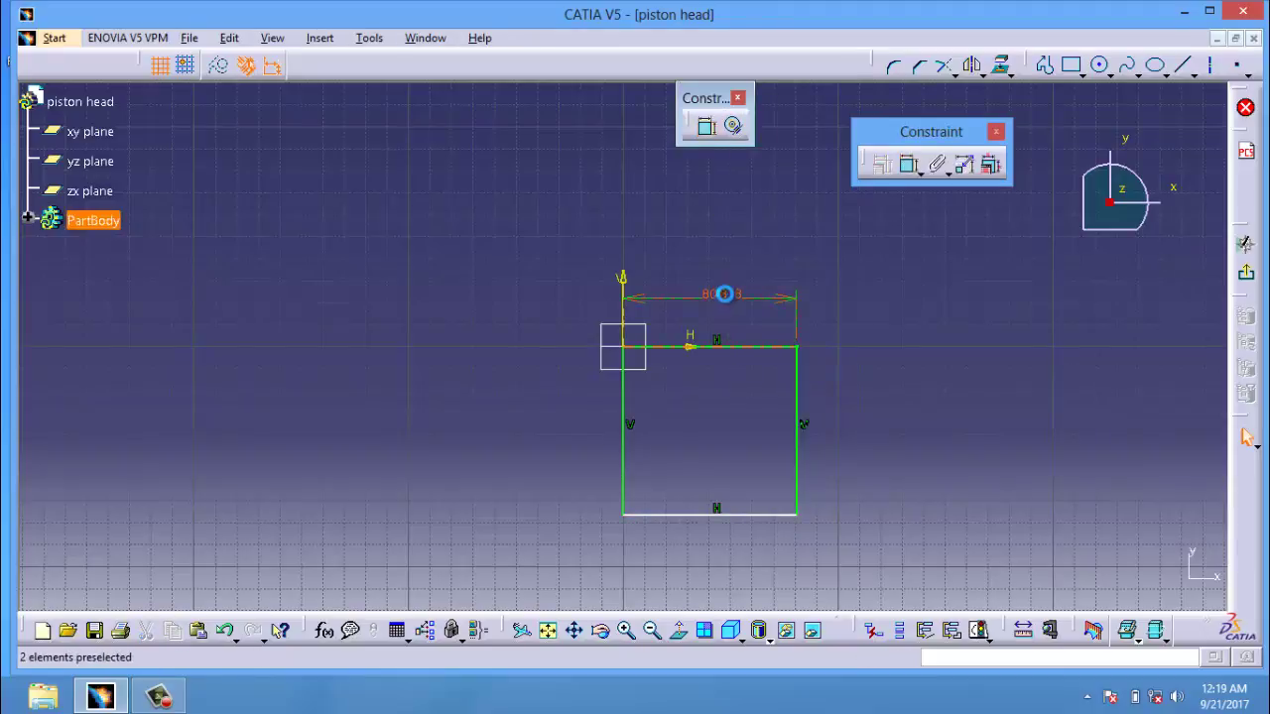
pyautogui.click(724, 294)
pyautogui.doubleClick(724, 294)
pyautogui.write('50mm')
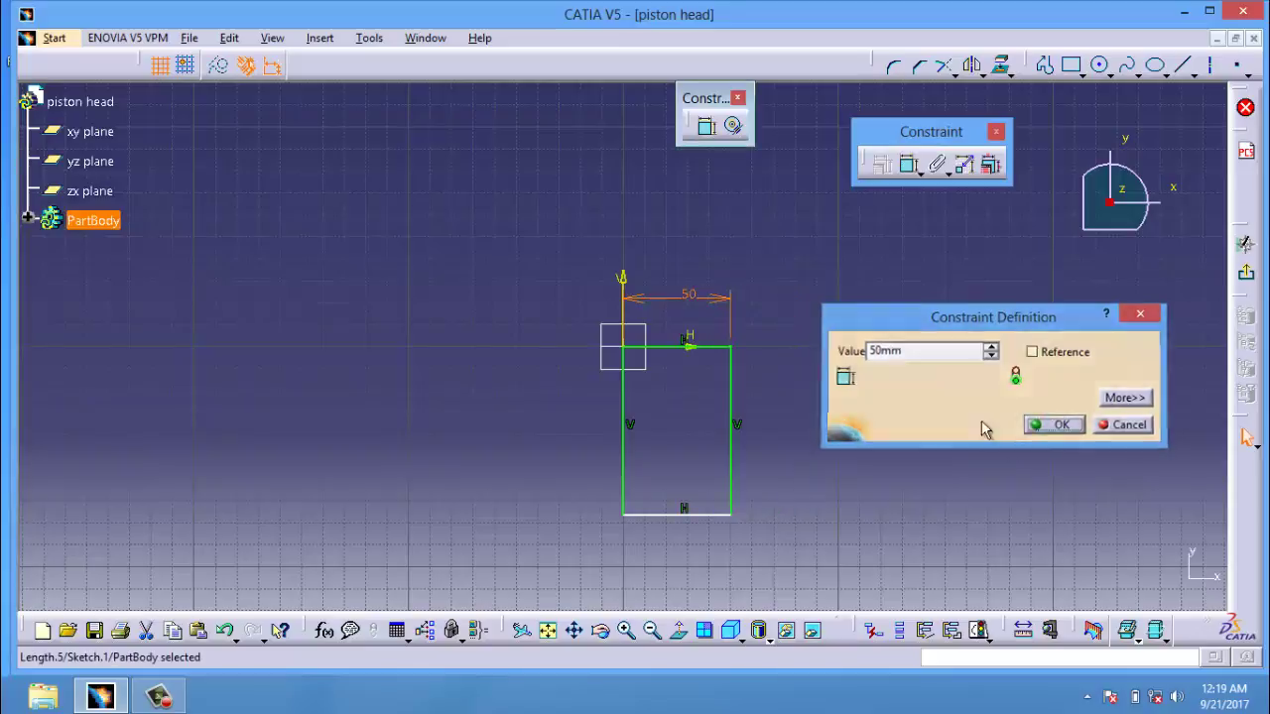
pyautogui.press('Return')
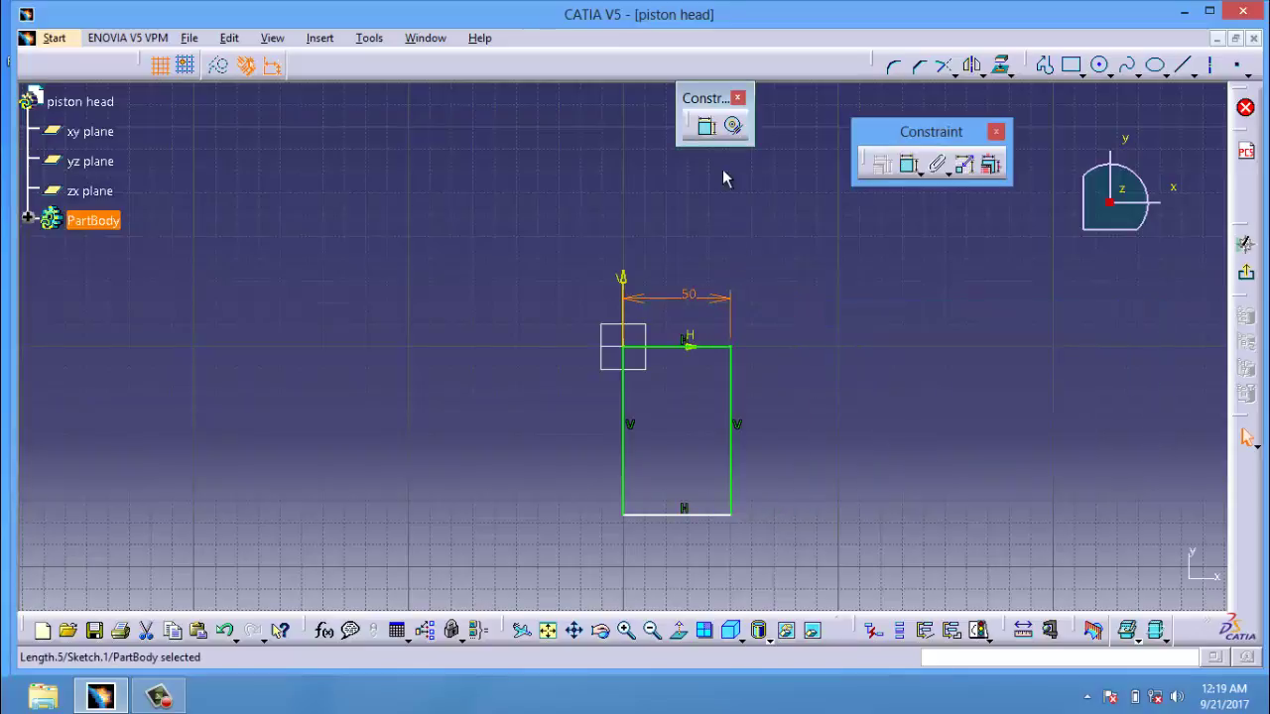
# - Dimension the rectangle's right edge and set its height to 28 mm
pyautogui.click(707, 127)
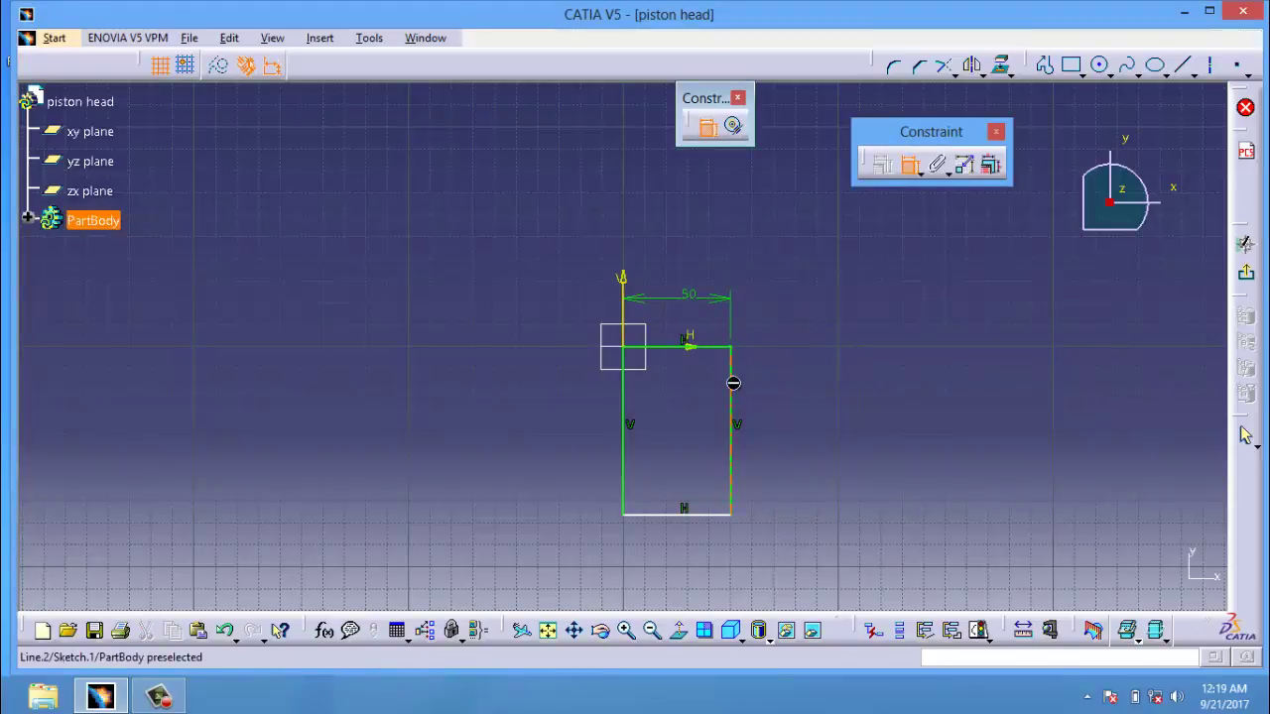
pyautogui.click(731, 383)
pyautogui.click(800, 395)
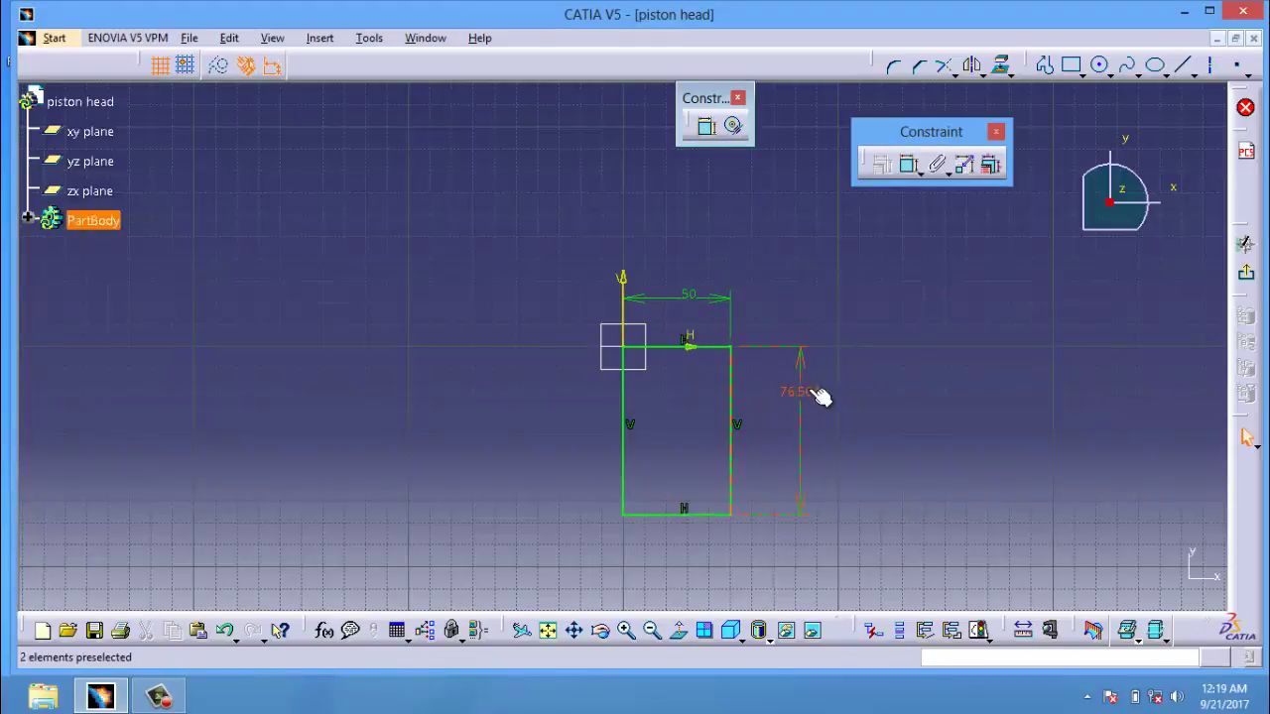
pyautogui.doubleClick(803, 387)
pyautogui.write('28')
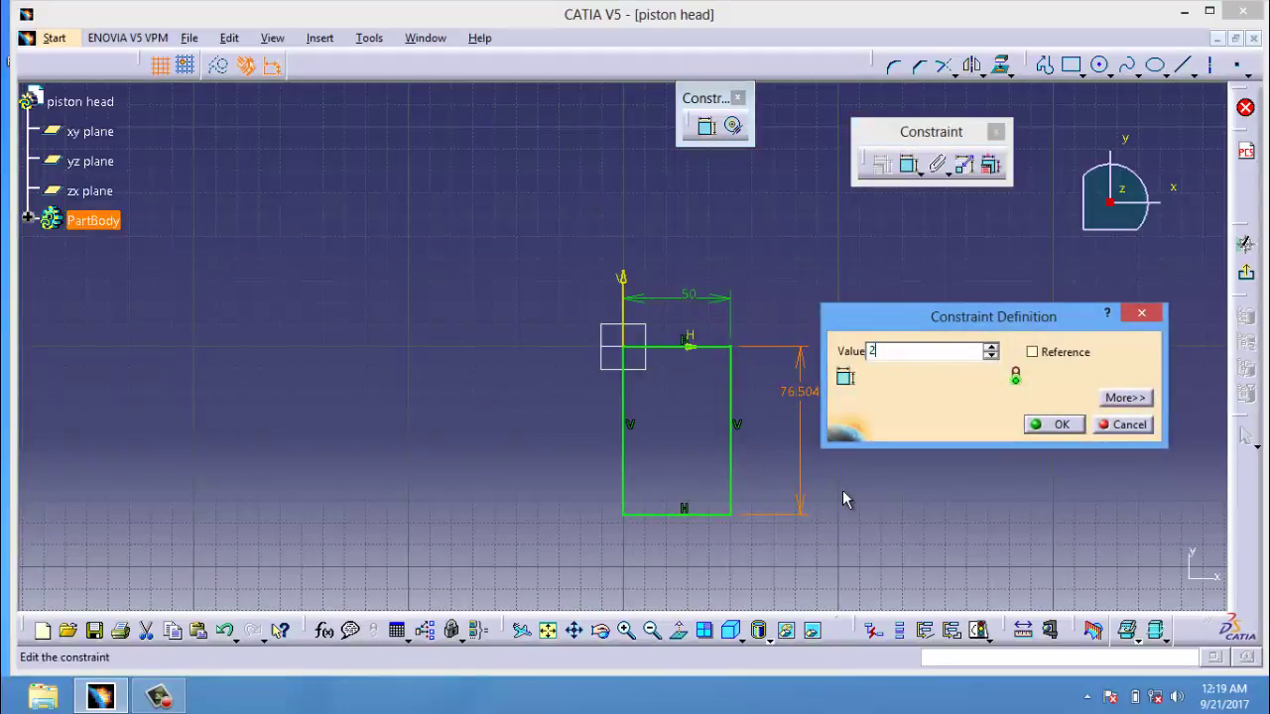
pyautogui.click(1053, 423)
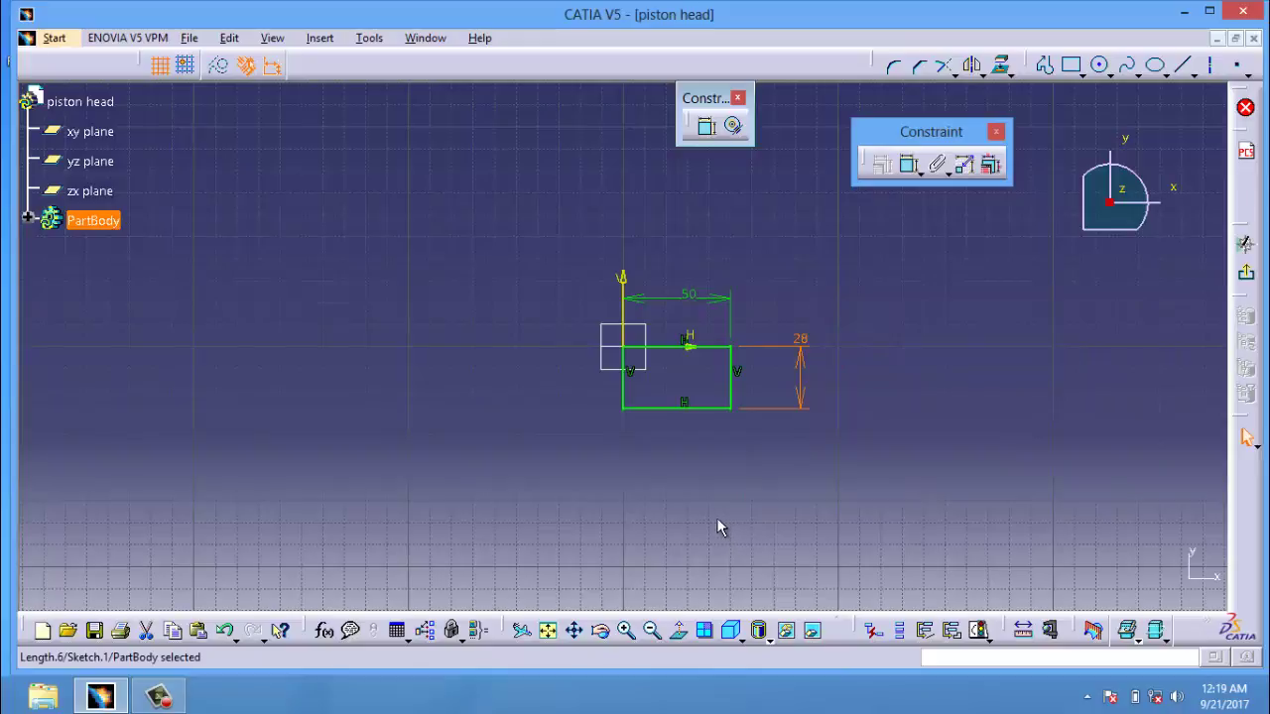
# - Change the rectangle's width to 28 mm and its height to 50 mm
pyautogui.click(674, 287)
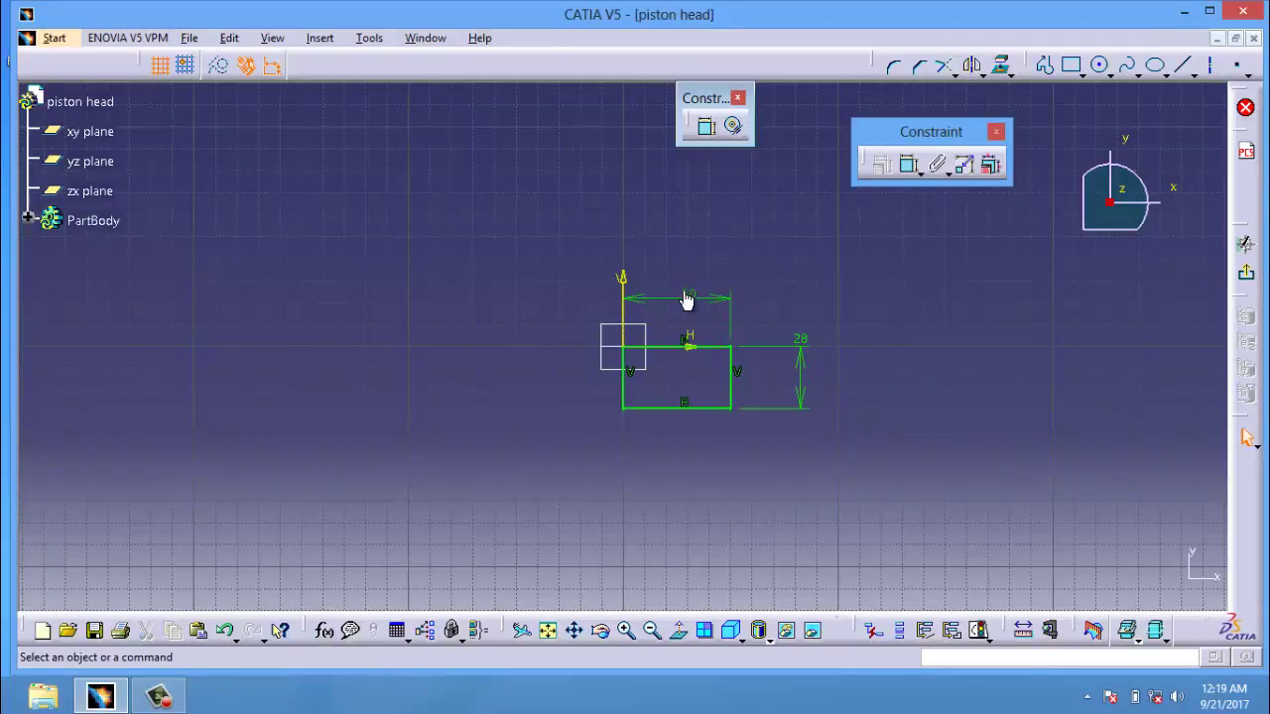
pyautogui.doubleClick(691, 293)
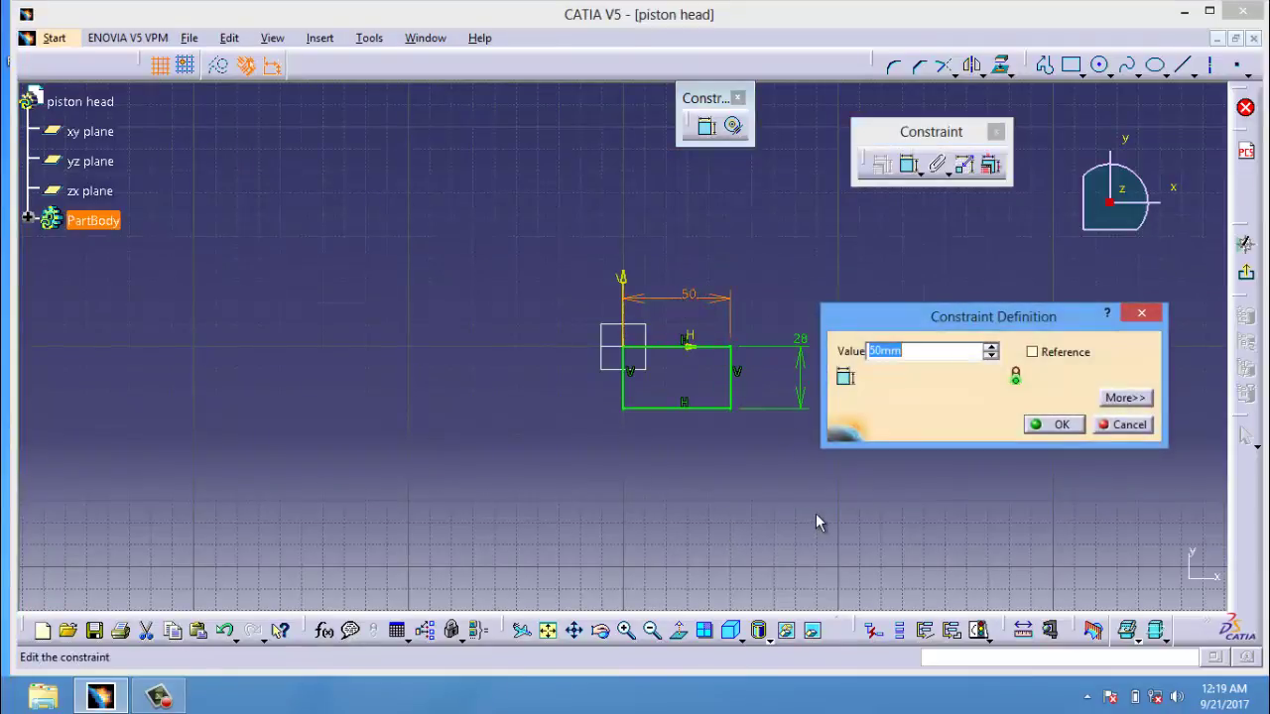
pyautogui.write('28')
pyautogui.click(1053, 424)
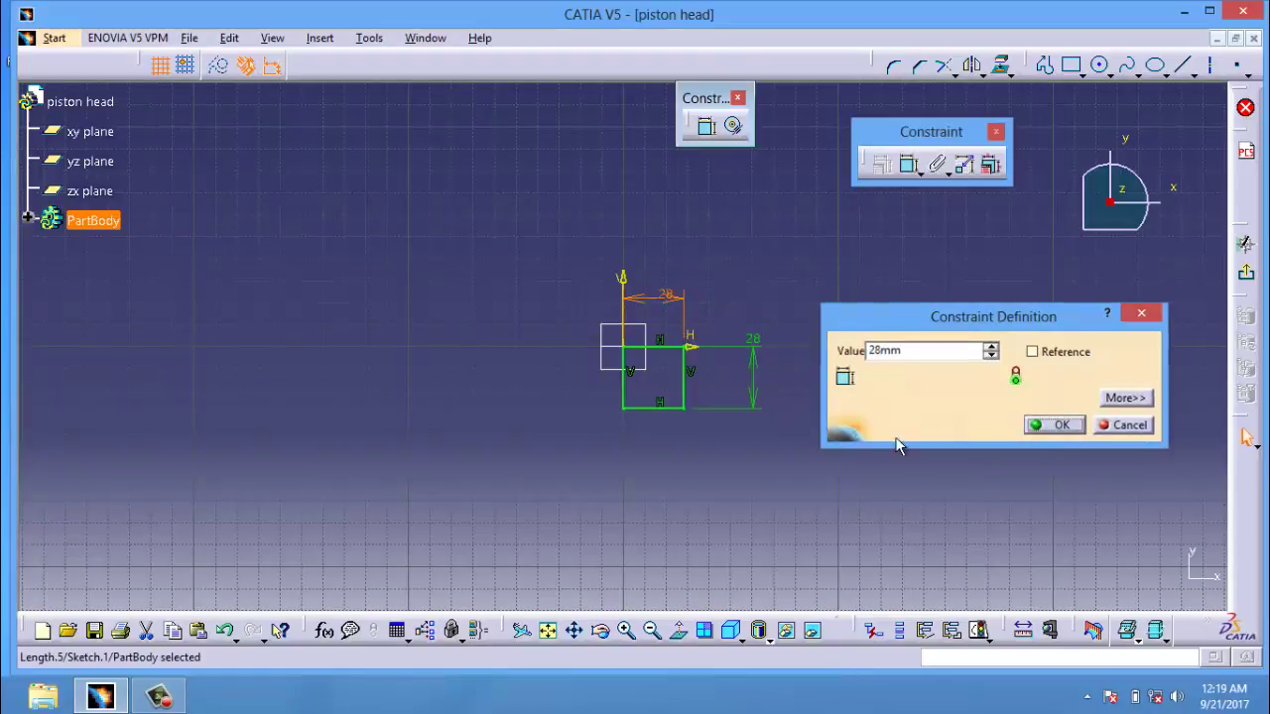
pyautogui.doubleClick(754, 338)
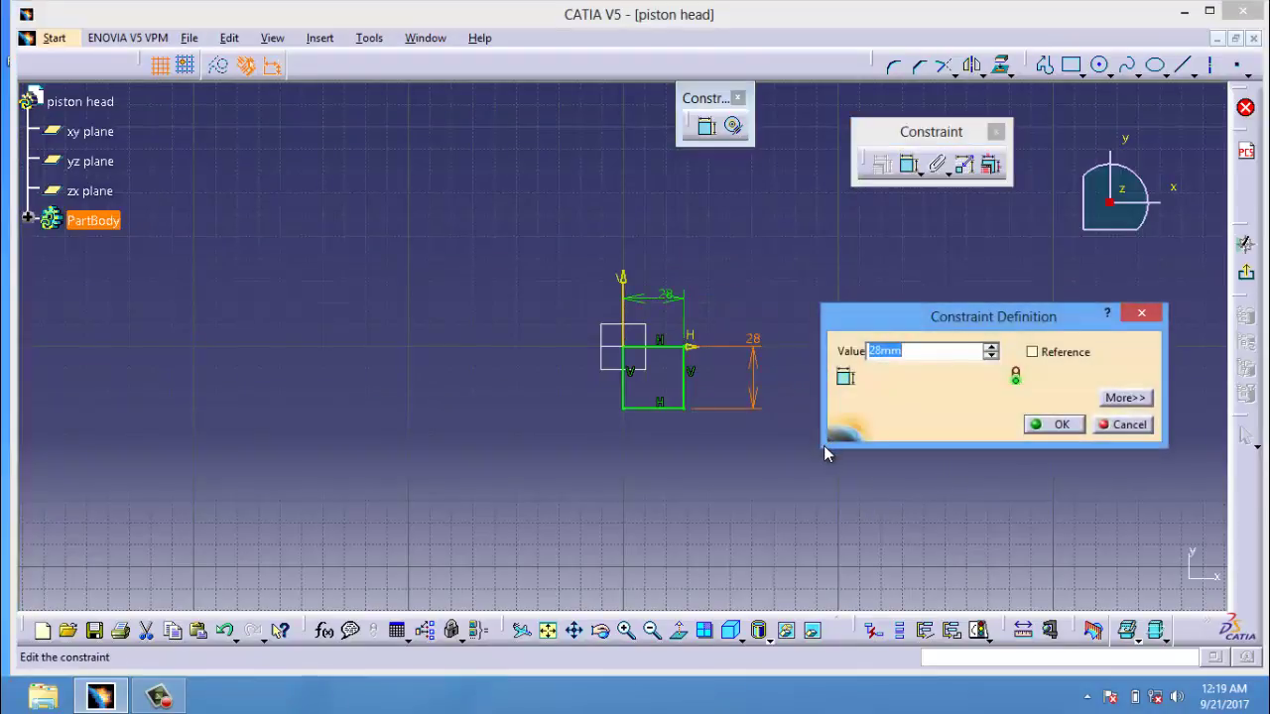
pyautogui.write('50')
pyautogui.click(1054, 424)
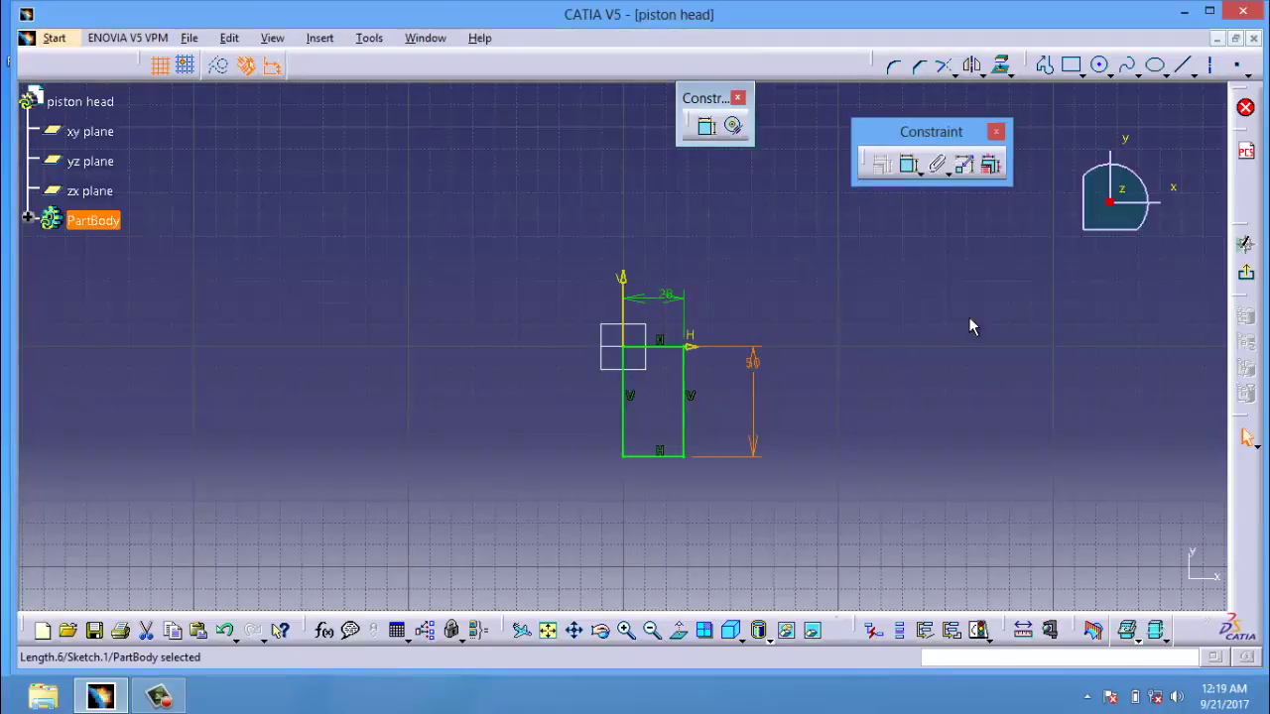
# - Exit the sketch and revolve the rectangle 360 degrees with Shaft about its long edge on the sketch's V axis
pyautogui.click(1245, 272)
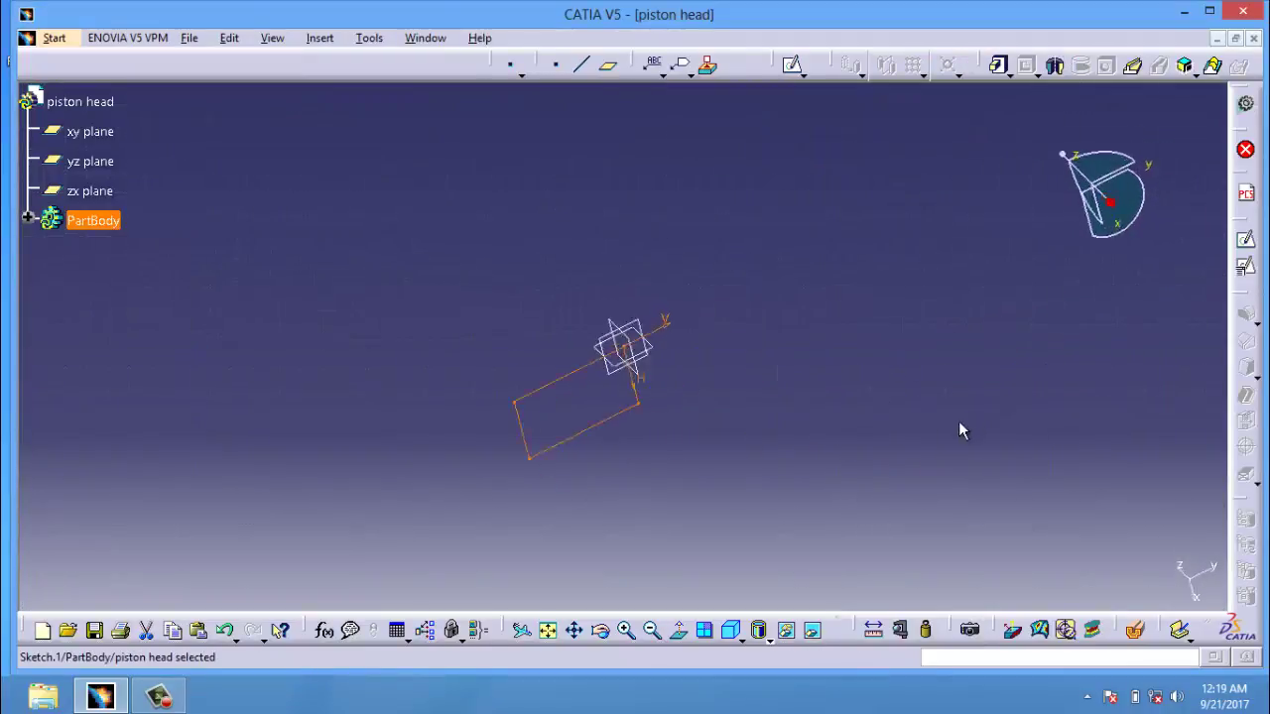
pyautogui.click(1055, 67)
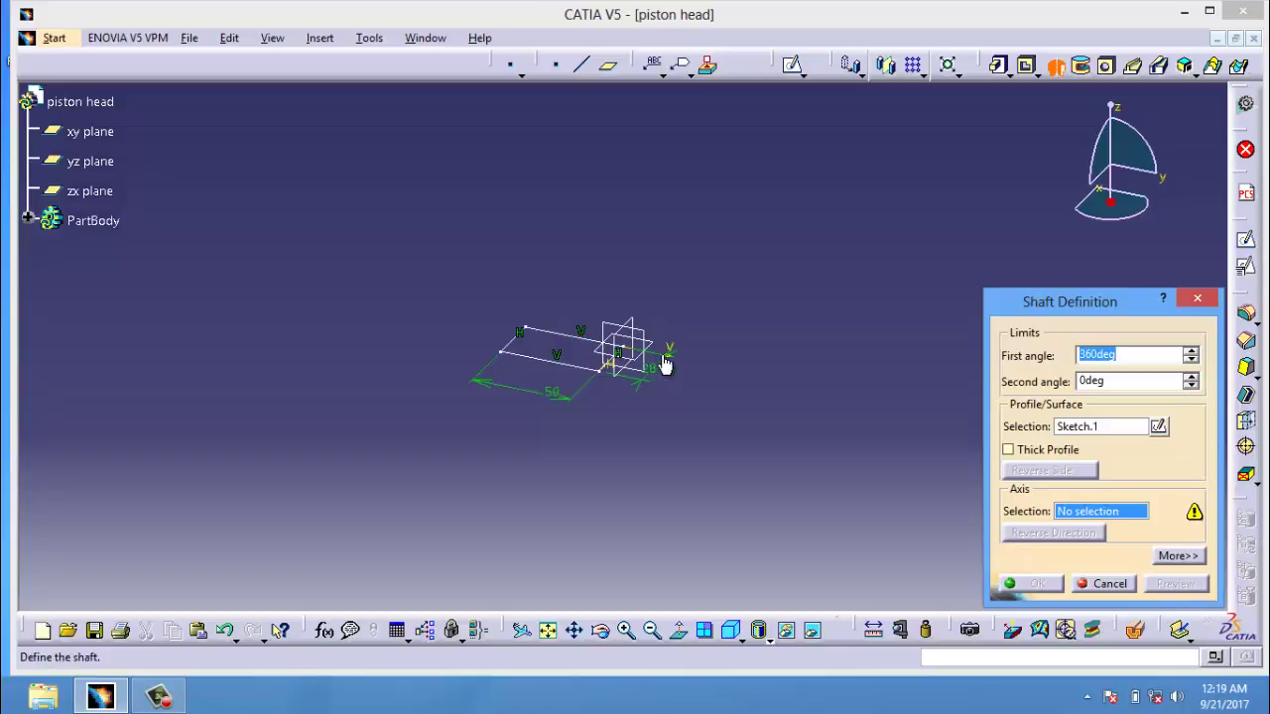
pyautogui.click(601, 345)
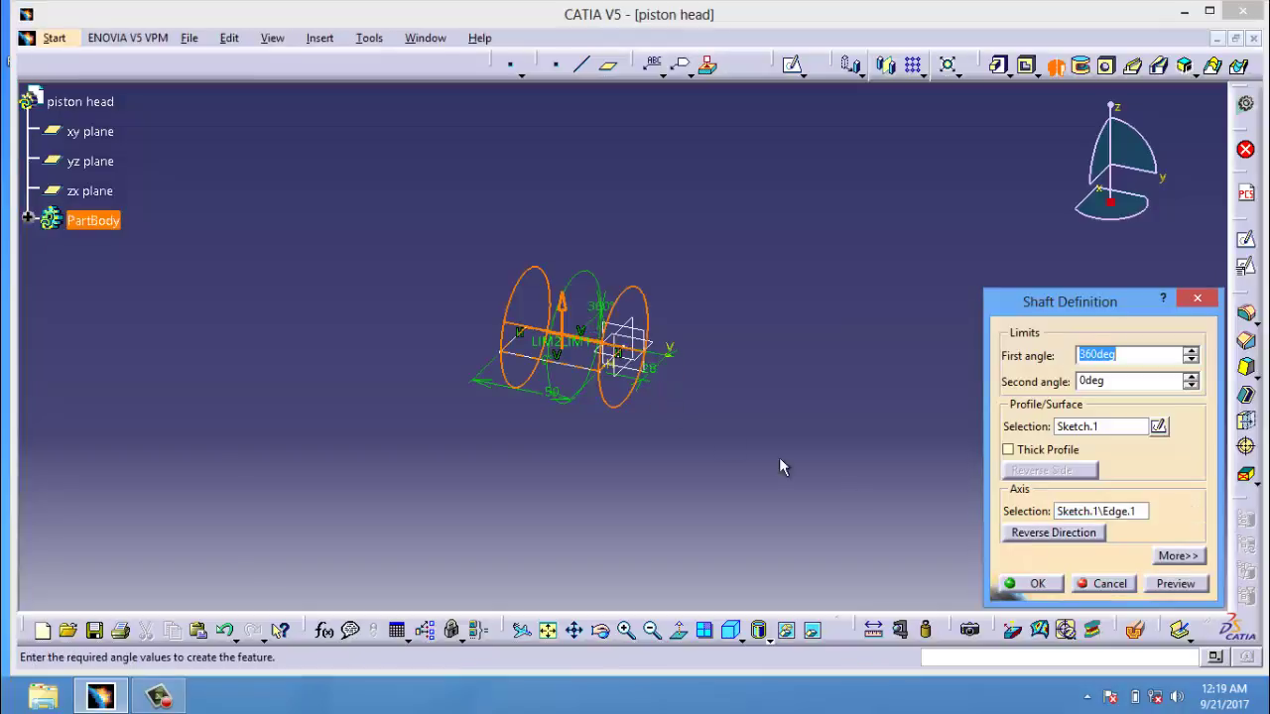
pyautogui.click(1037, 583)
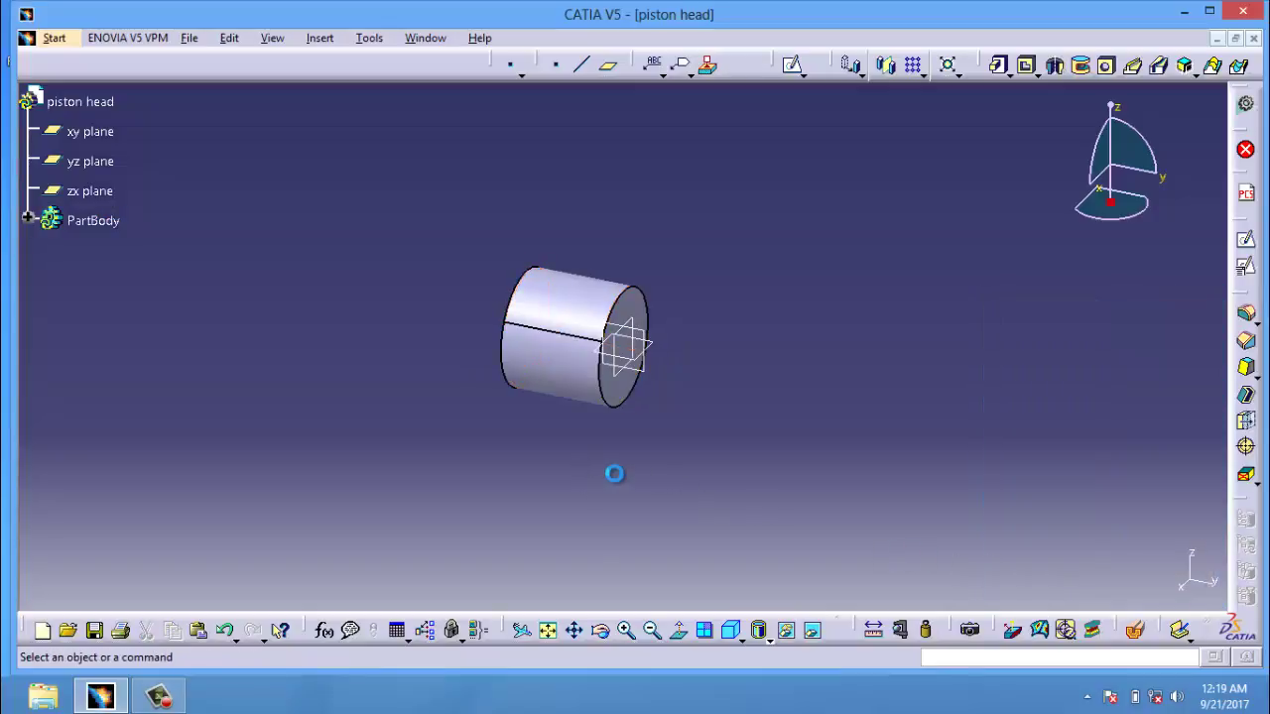
# - On the xy plane, sketch a rectangle about 13.4 mm wide and 2.6 mm high across the cylinder's right side near its upper end
pyautogui.click(89, 131)
pyautogui.click(1246, 238)
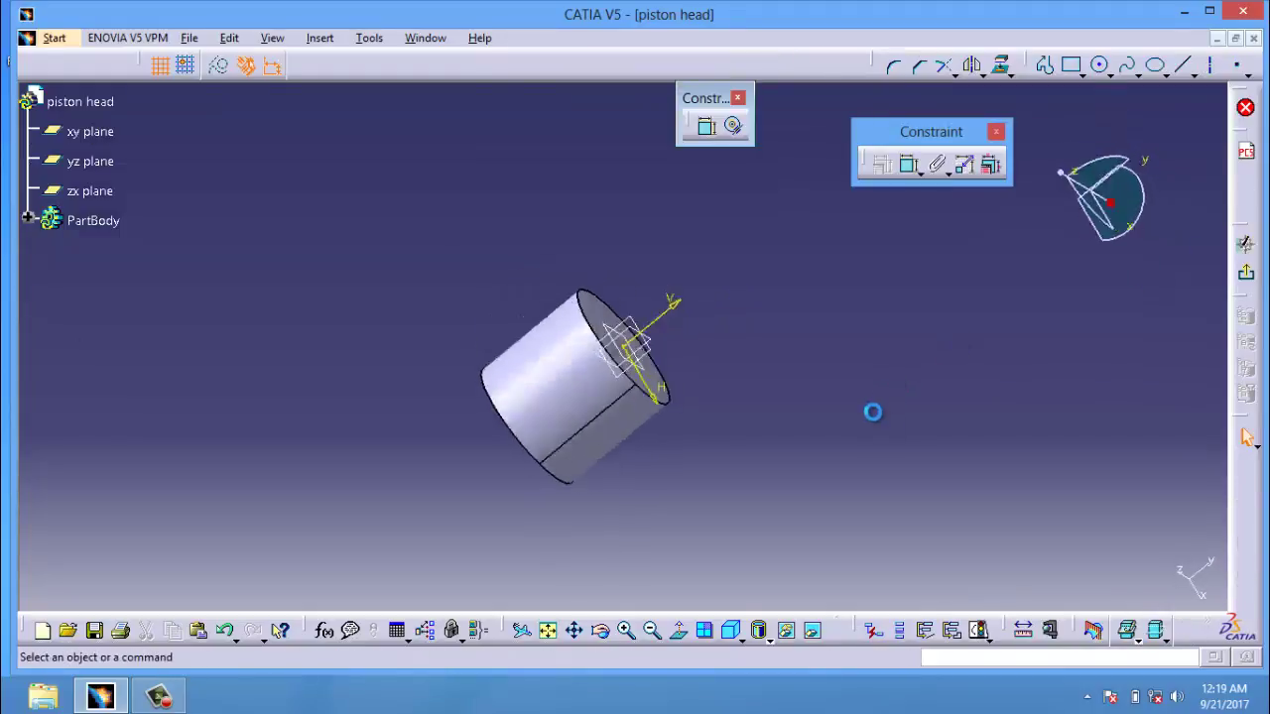
pyautogui.click(548, 630)
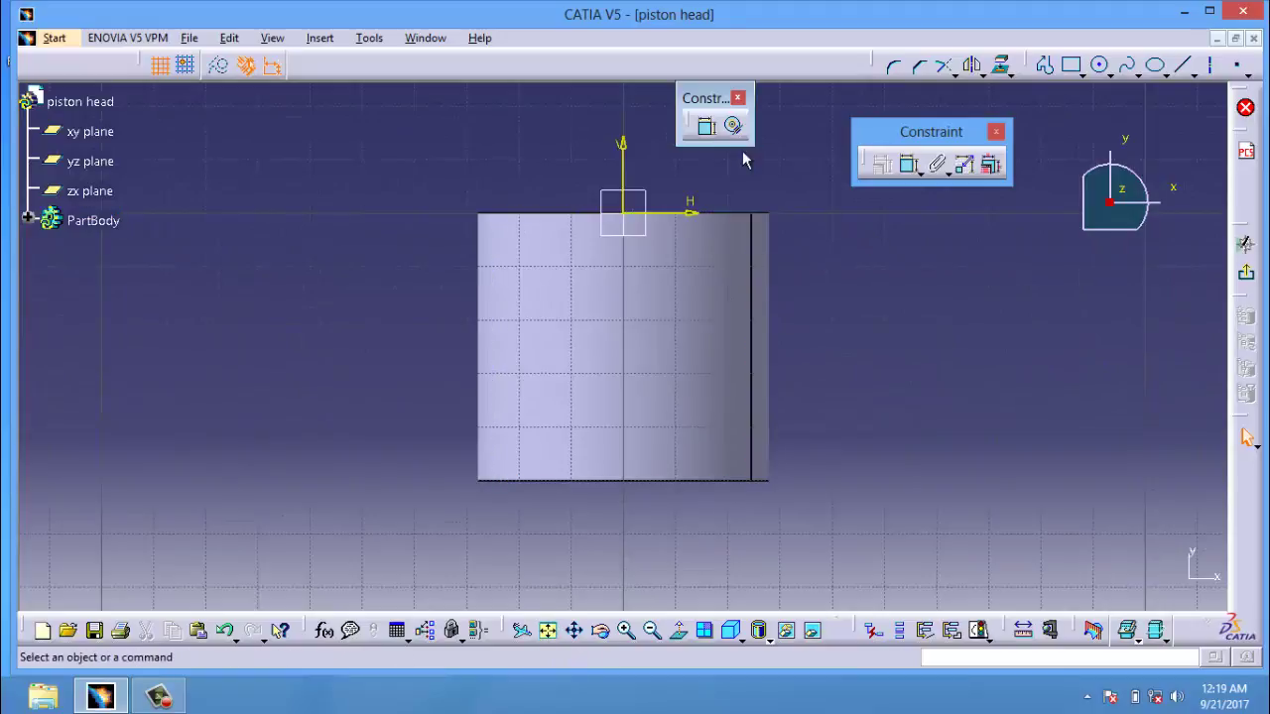
pyautogui.click(1071, 64)
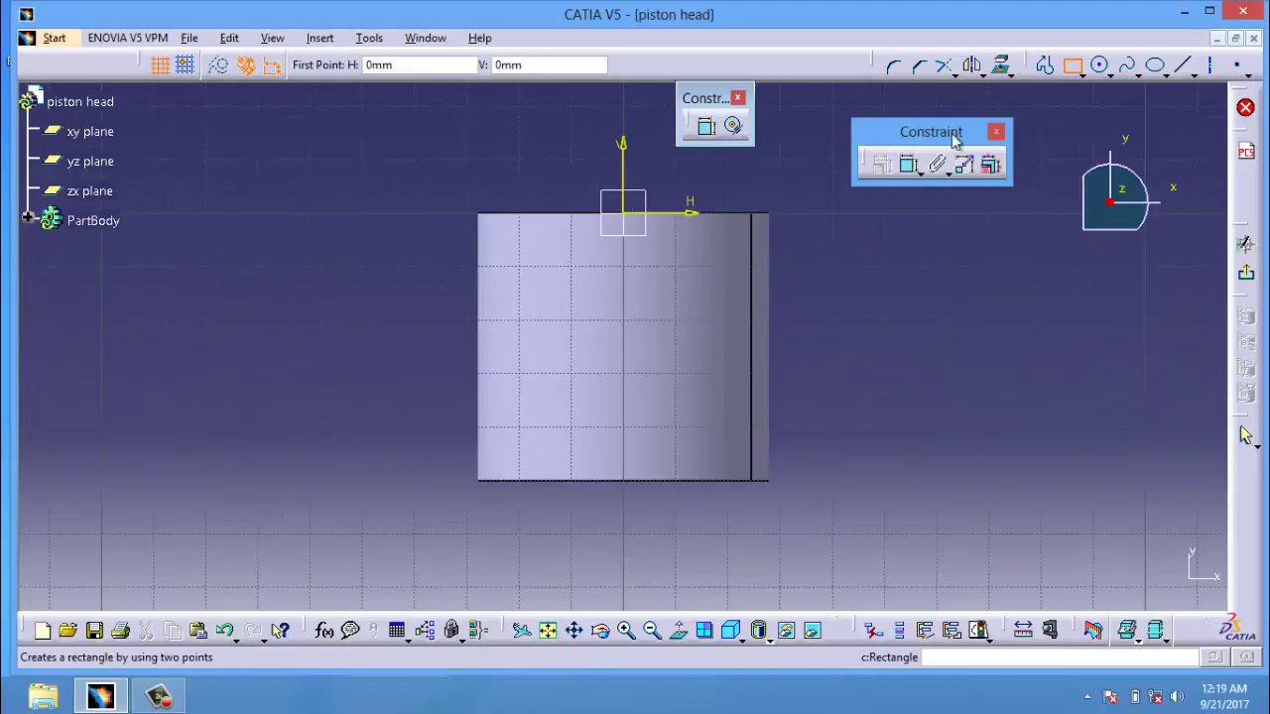
pyautogui.click(745, 240)
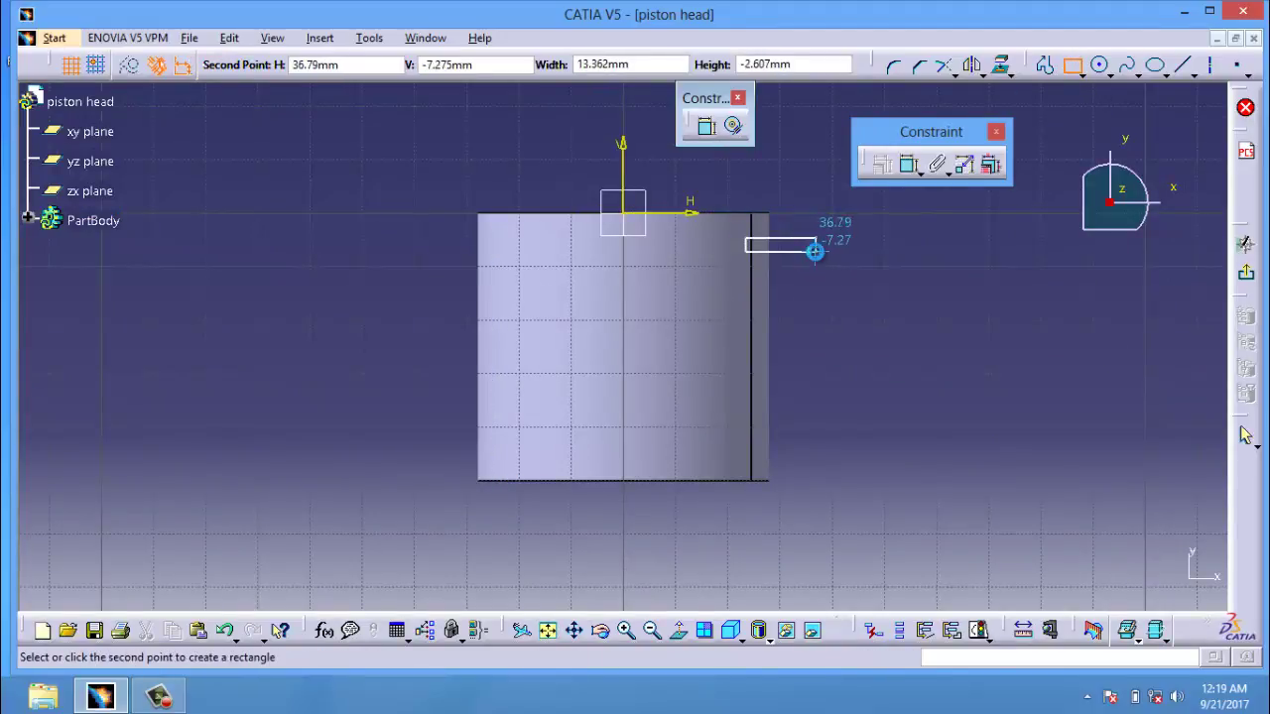
pyautogui.click(816, 250)
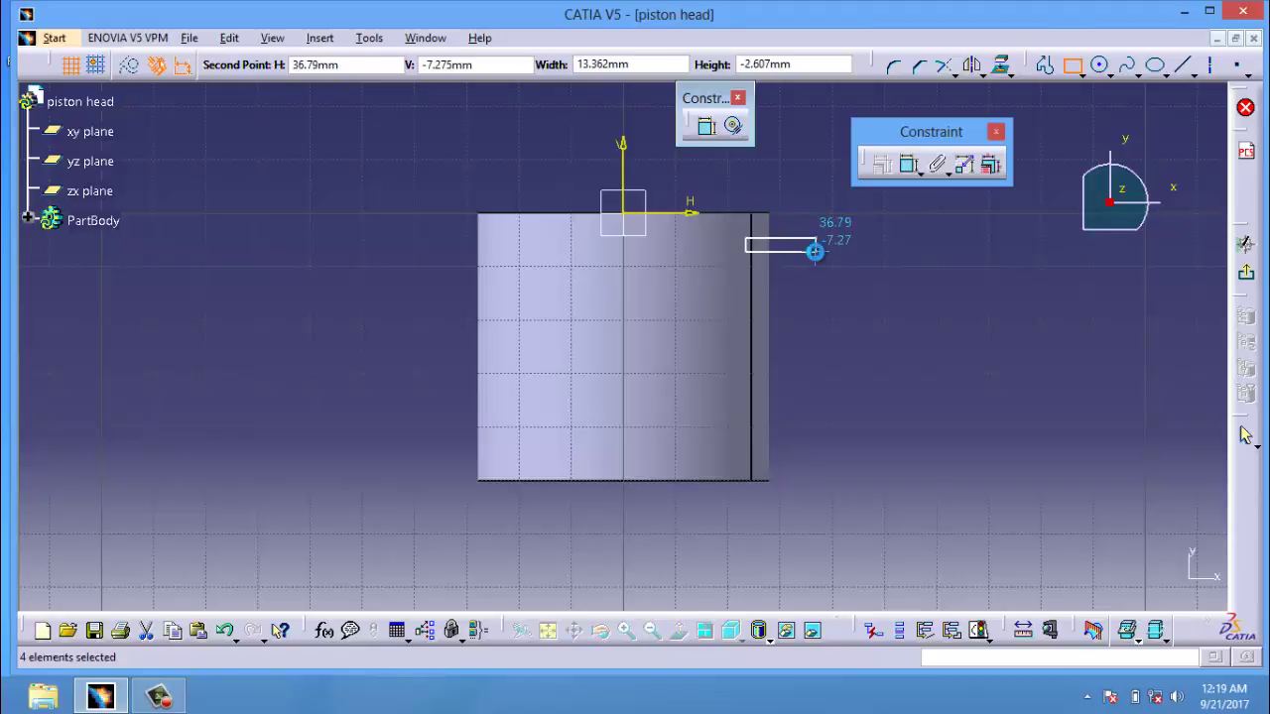
# - Dimension the small rectangle's upper edge and set its width to 5 mm
pyautogui.click(907, 163)
pyautogui.click(809, 246)
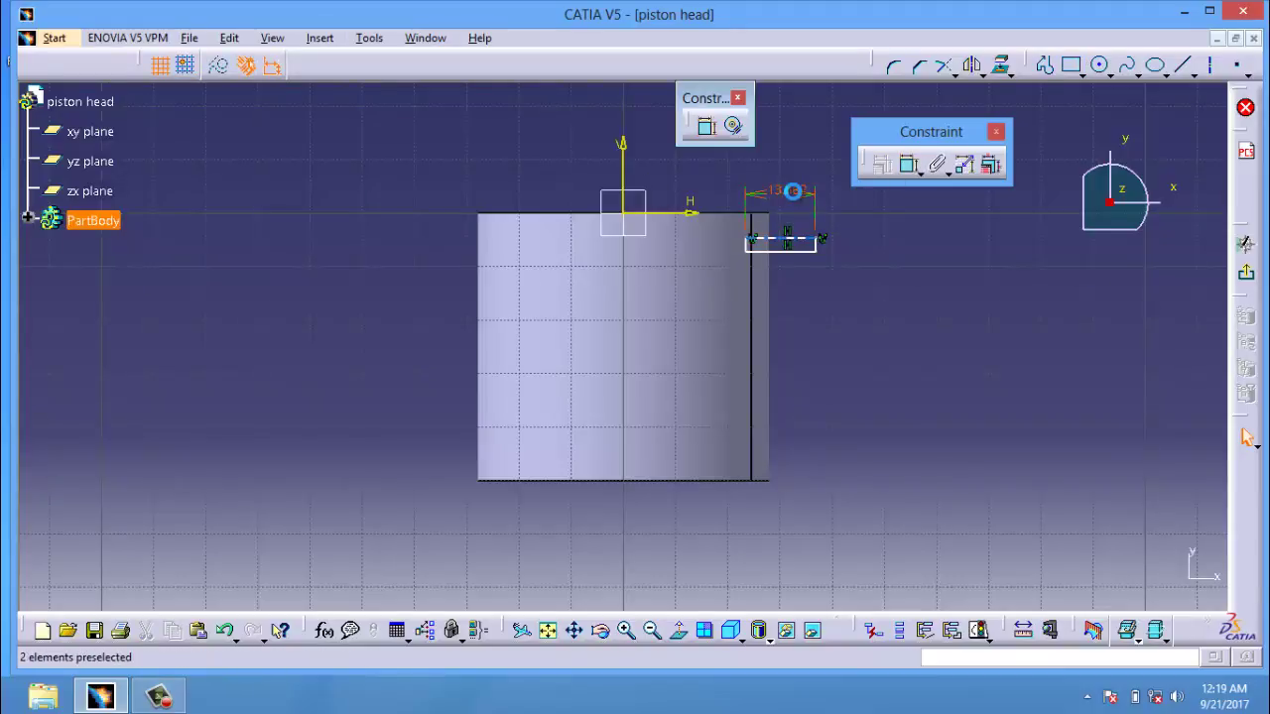
pyautogui.click(789, 189)
pyautogui.doubleClick(789, 189)
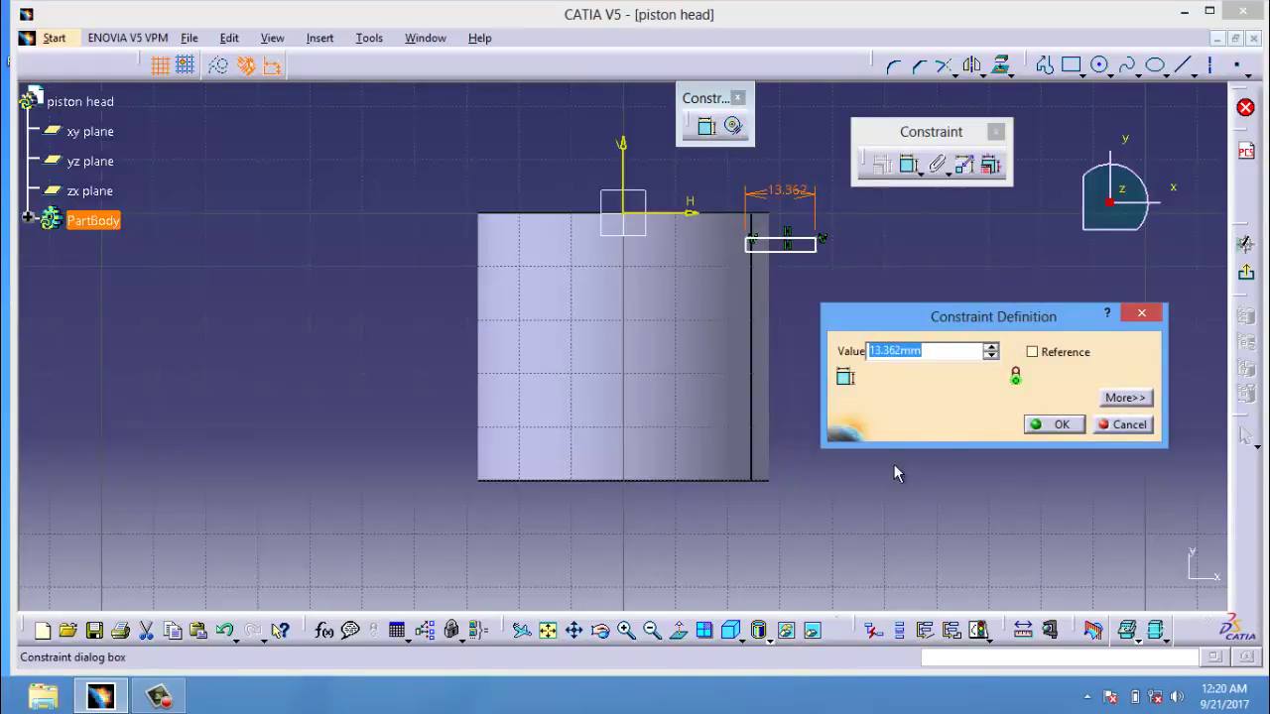
pyautogui.write('5')
pyautogui.click(1061, 426)
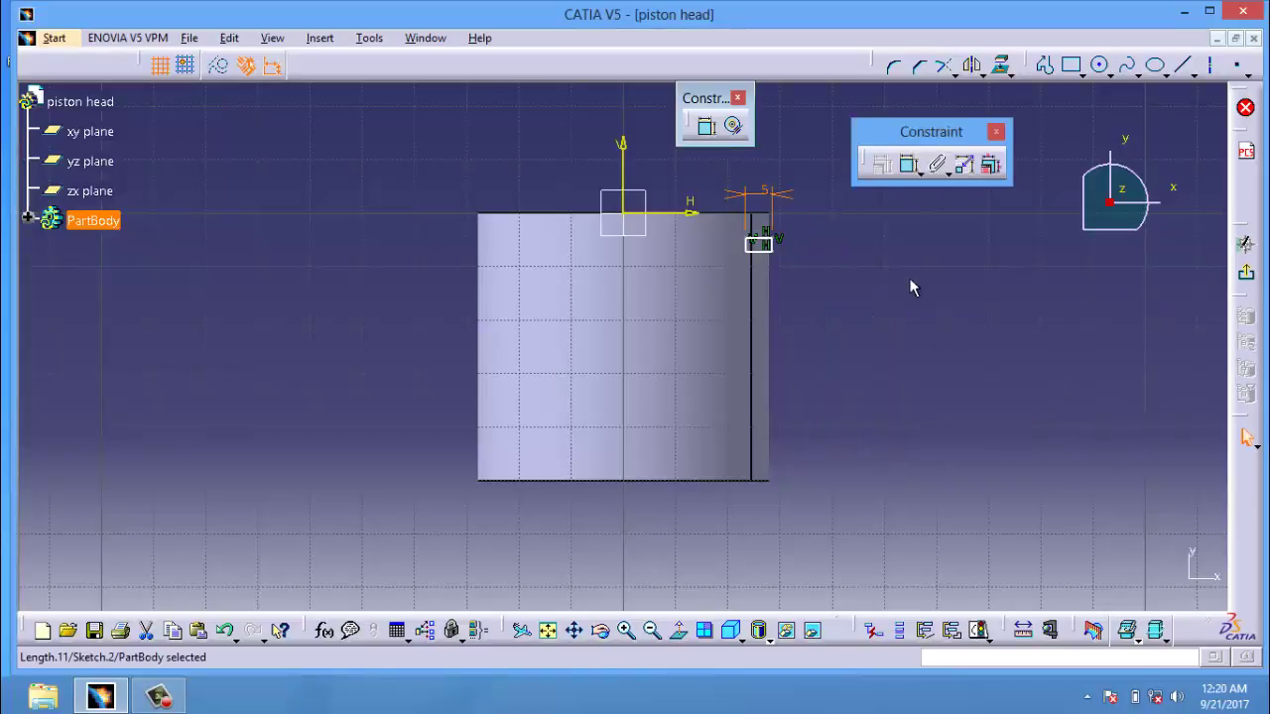
# - Dimension the small rectangle's right edge and set its height to 1 mm
pyautogui.click(909, 165)
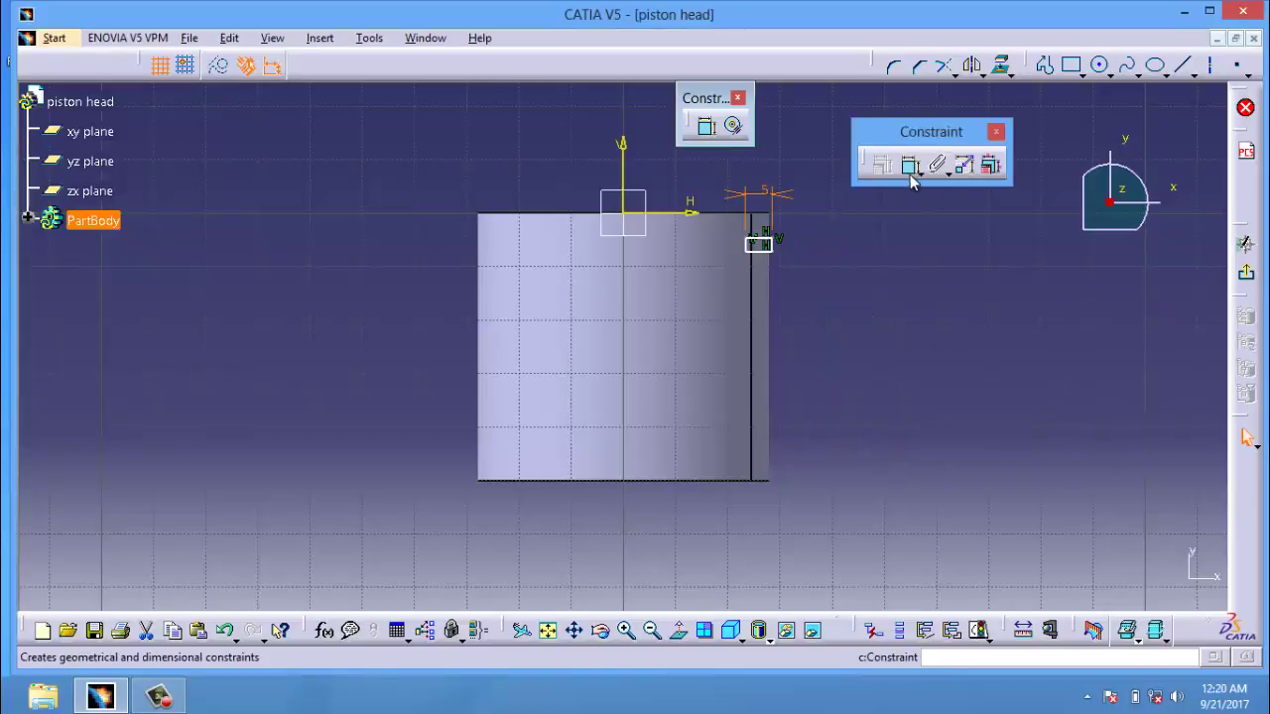
pyautogui.click(777, 247)
pyautogui.click(858, 243)
pyautogui.doubleClick(861, 243)
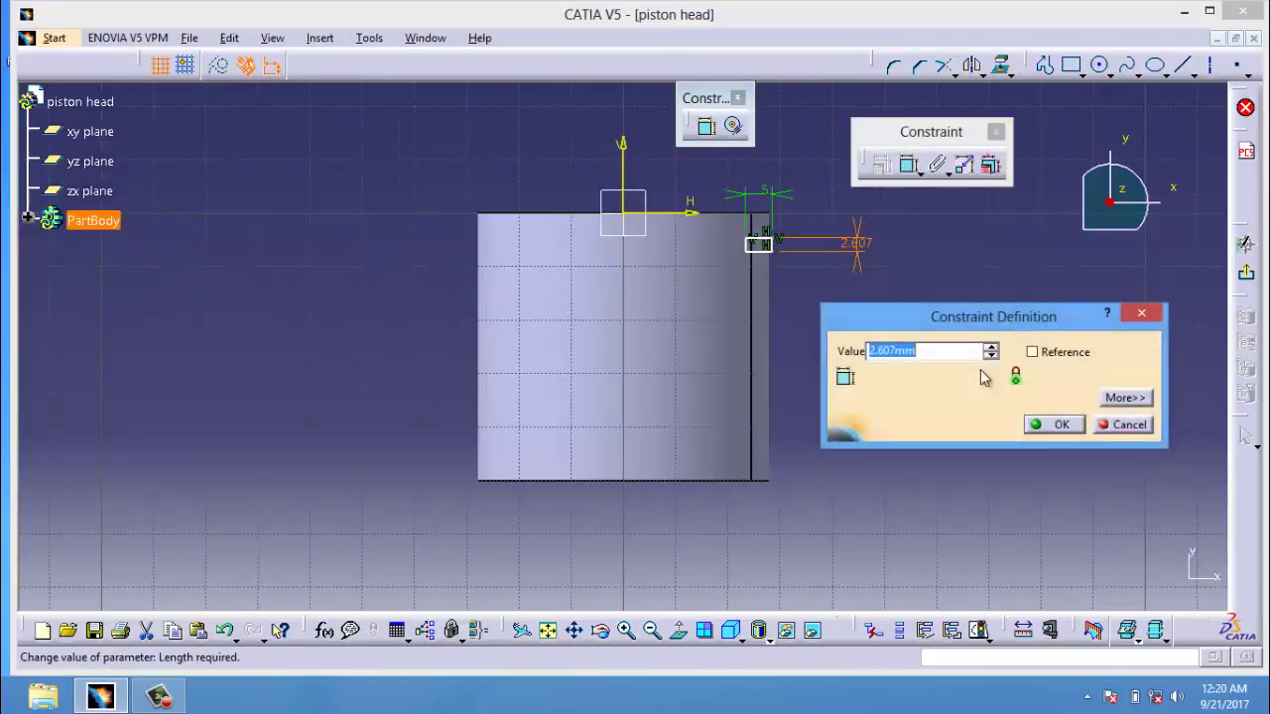
pyautogui.write('1')
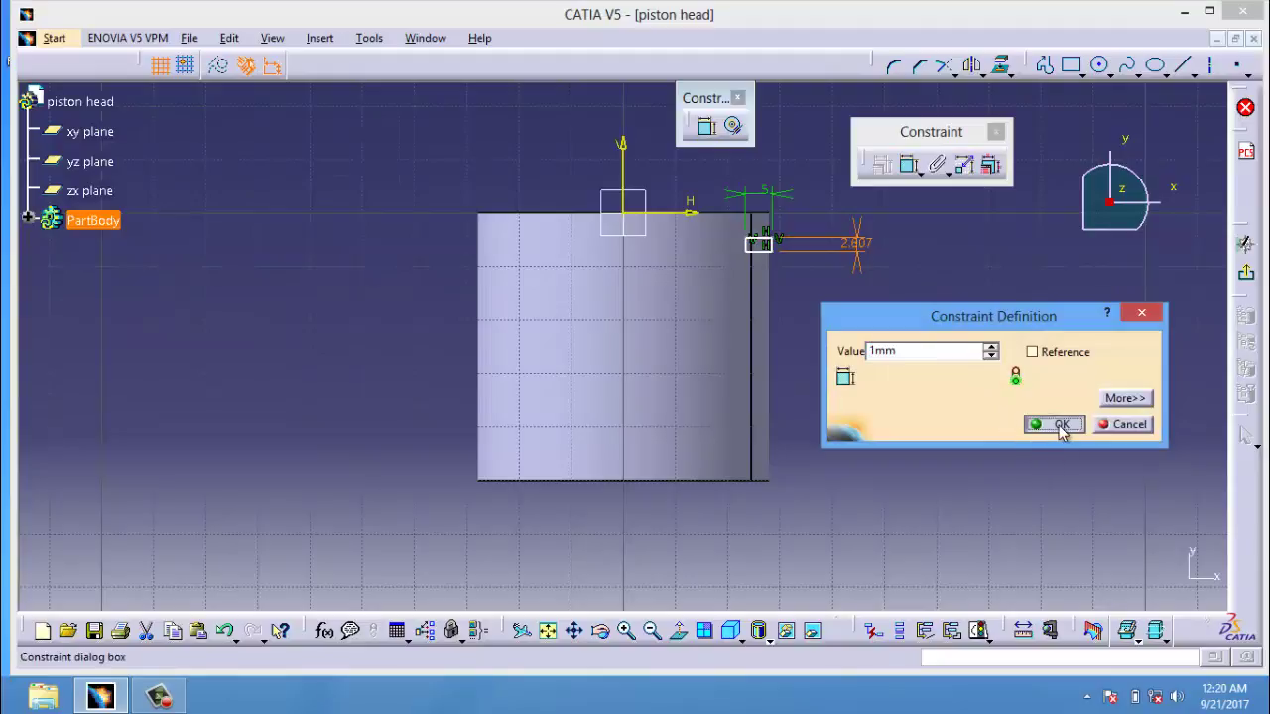
pyautogui.click(1059, 424)
# - Dimension the distance from the cylinder's vertical axis to the small rectangle's inner edge and set it to 26 mm
pyautogui.click(910, 166)
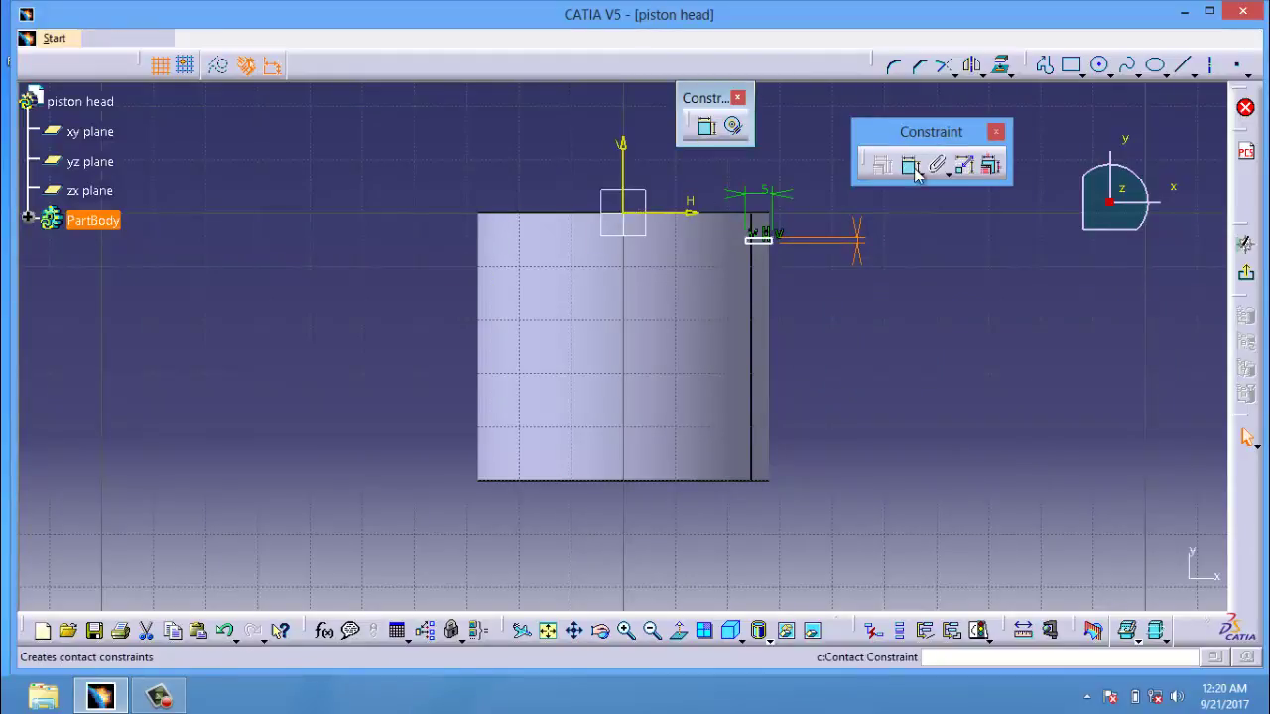
pyautogui.click(623, 189)
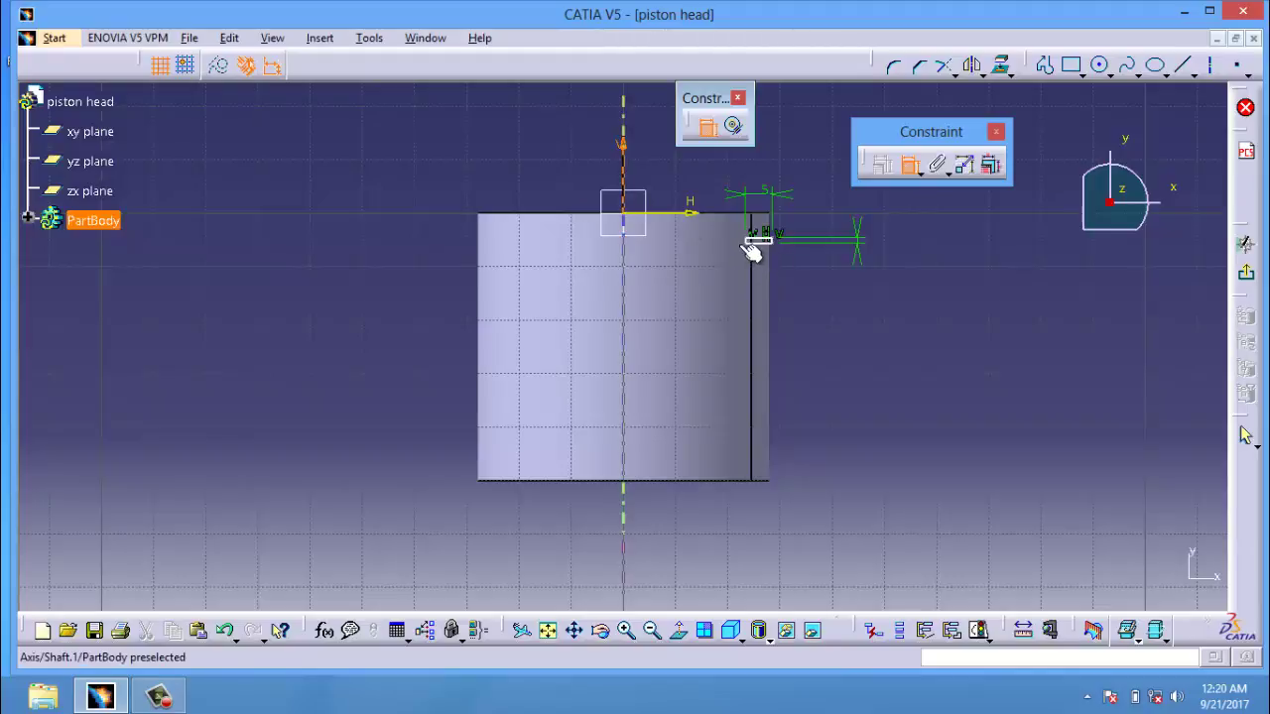
pyautogui.click(758, 239)
pyautogui.click(731, 162)
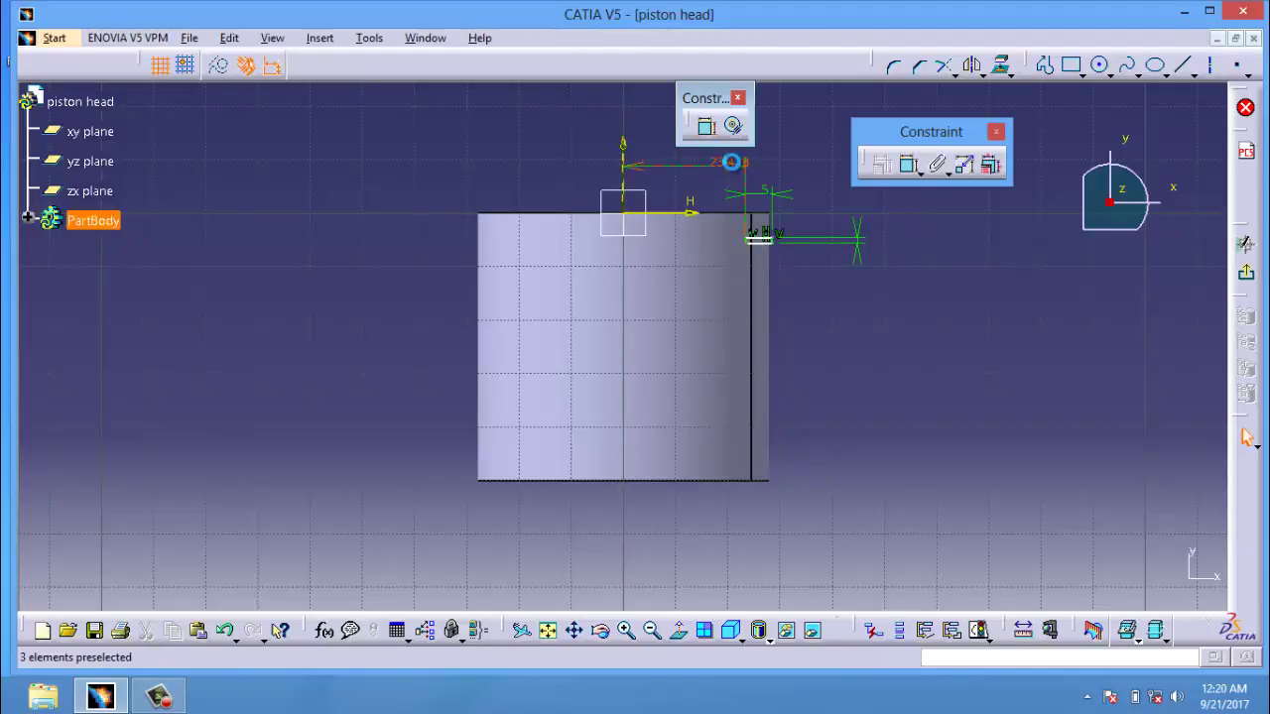
pyautogui.doubleClick(731, 162)
pyautogui.write('16')
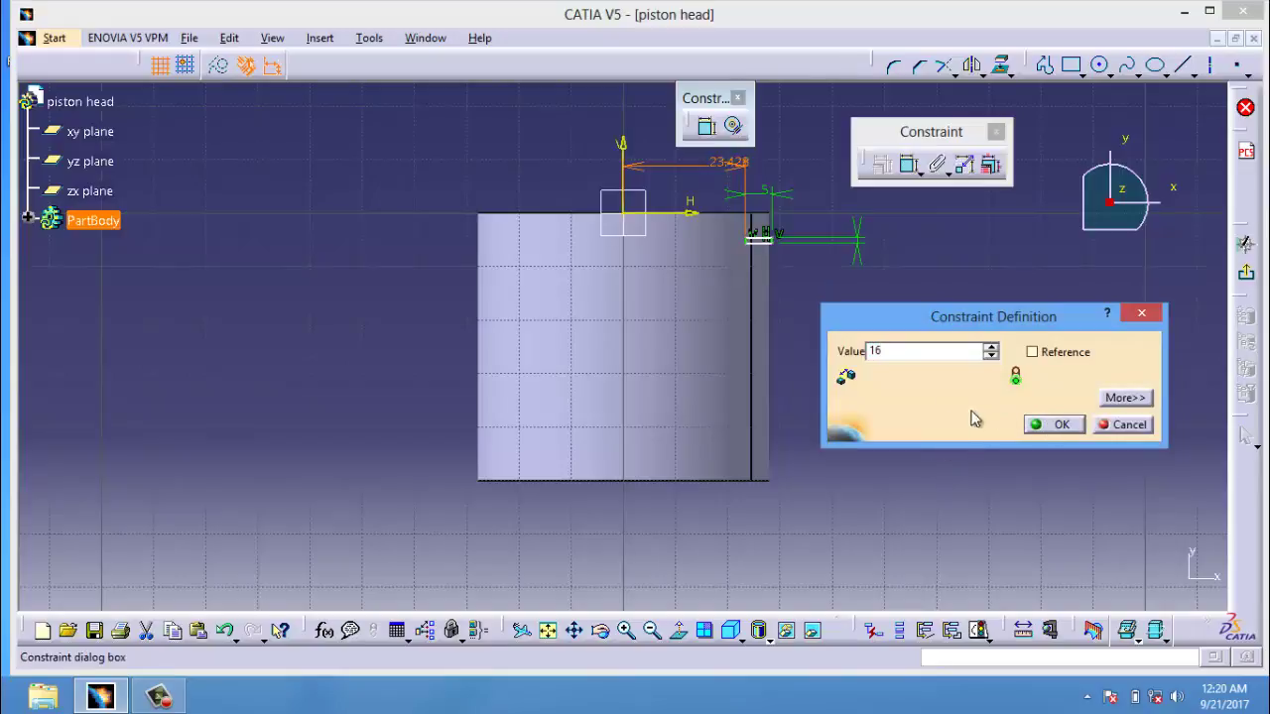
pyautogui.moveTo(907, 349); pyautogui.dragTo(833, 342)
pyautogui.click(1059, 424)
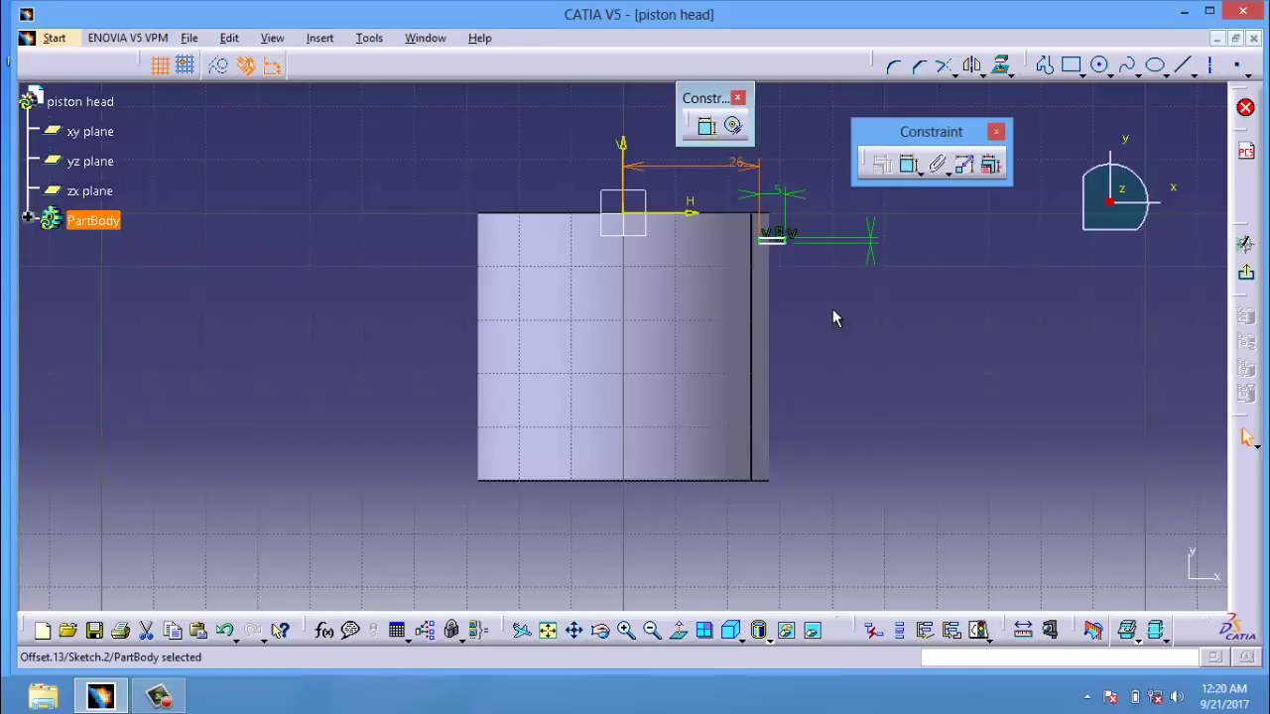
# - Translate the small rectangle straight down from its upper inner corner in duplicate mode with 3 instances, forming an evenly spaced stack
pyautogui.click(794, 238)
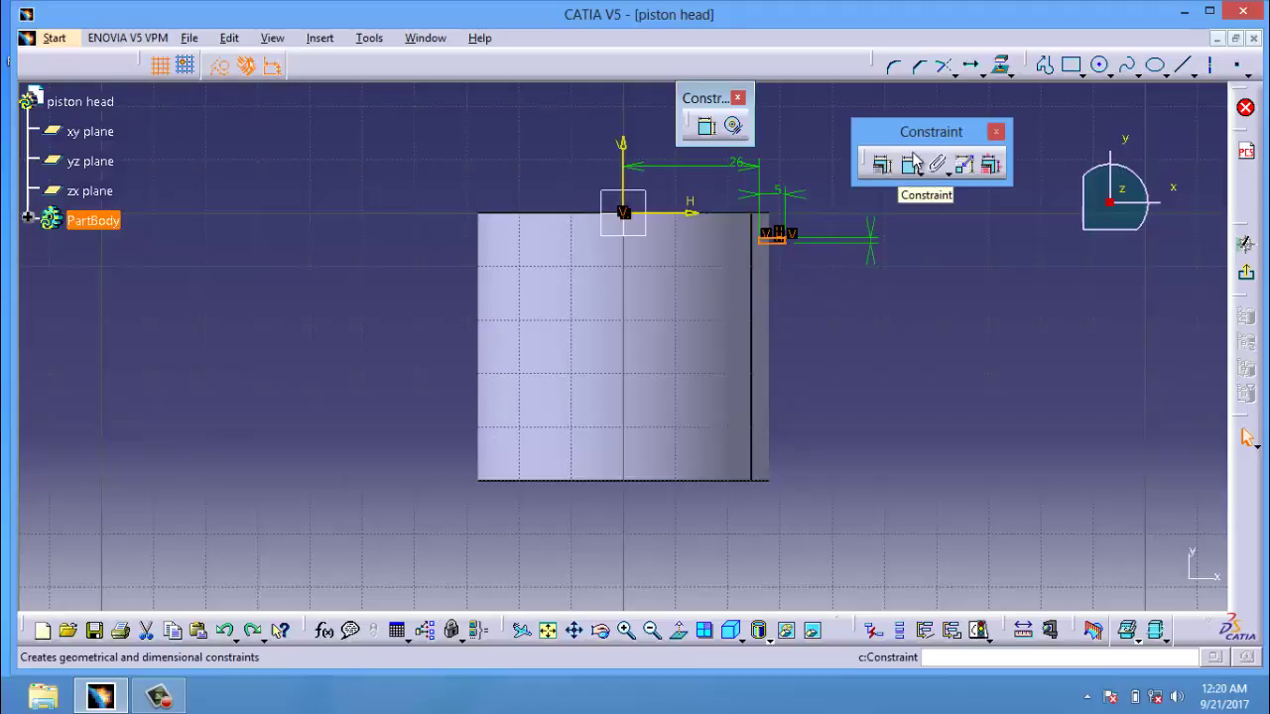
pyautogui.click(970, 65)
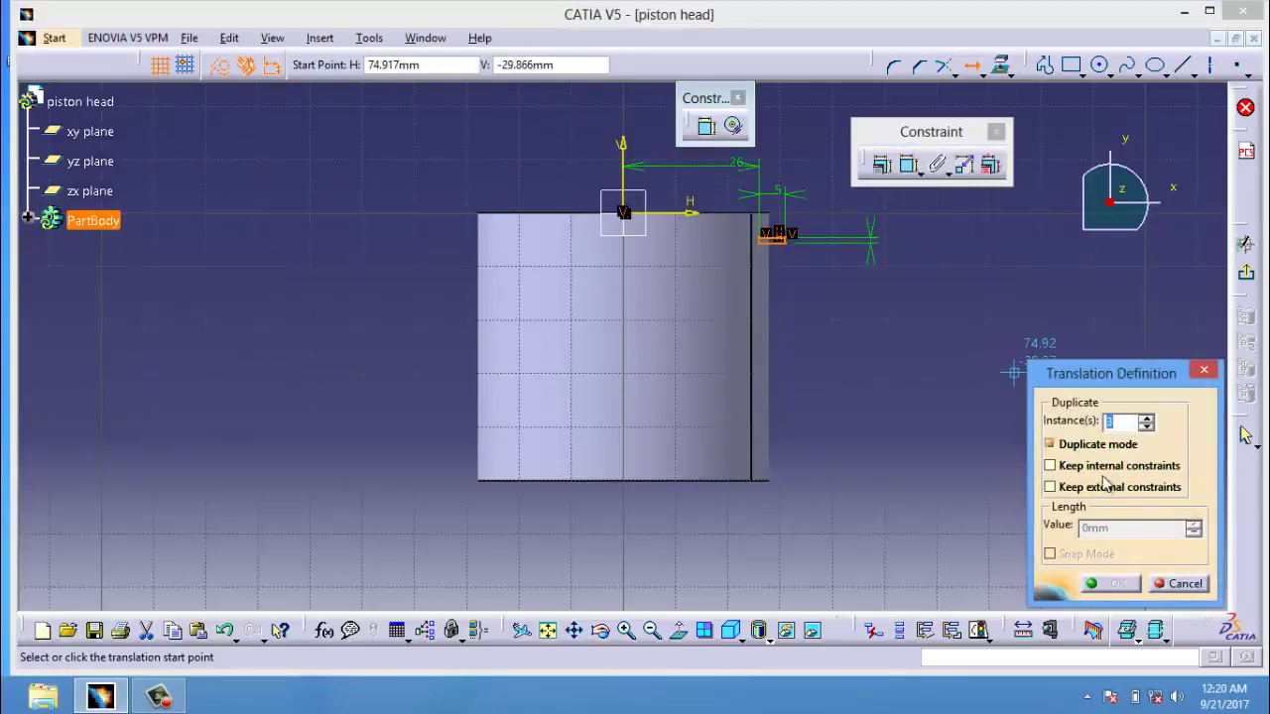
pyautogui.click(756, 237)
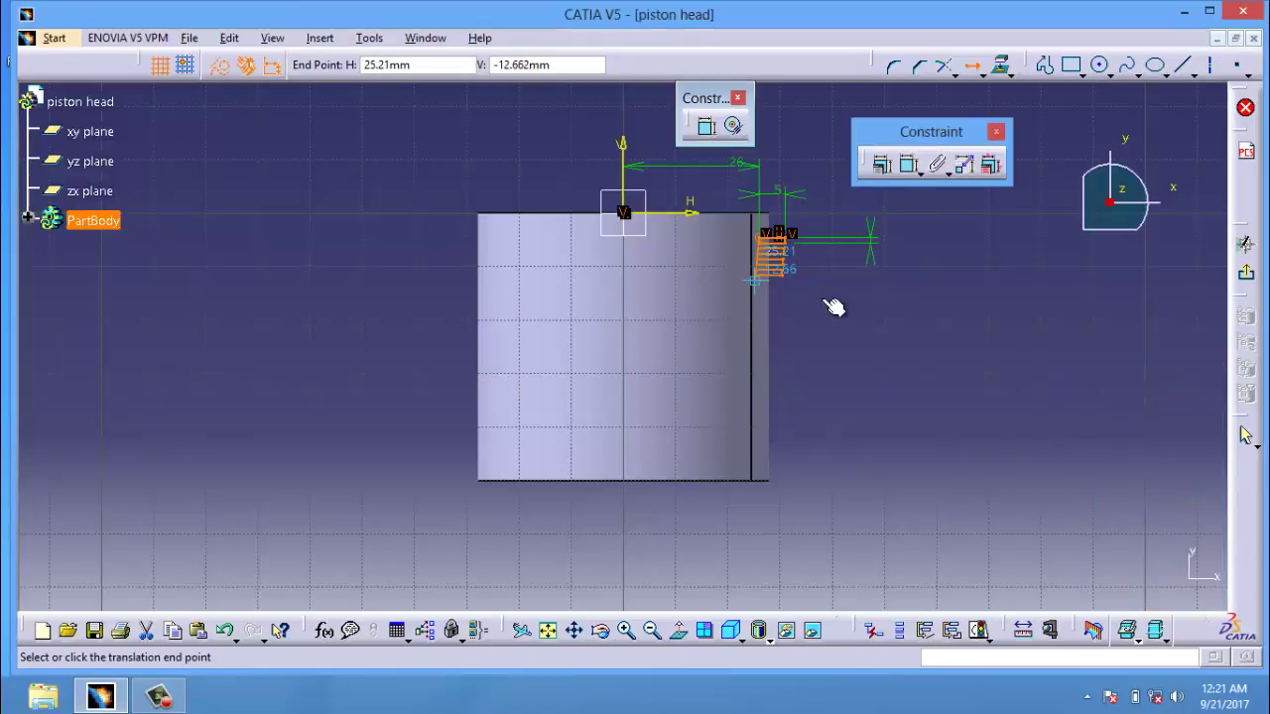
pyautogui.click(764, 296)
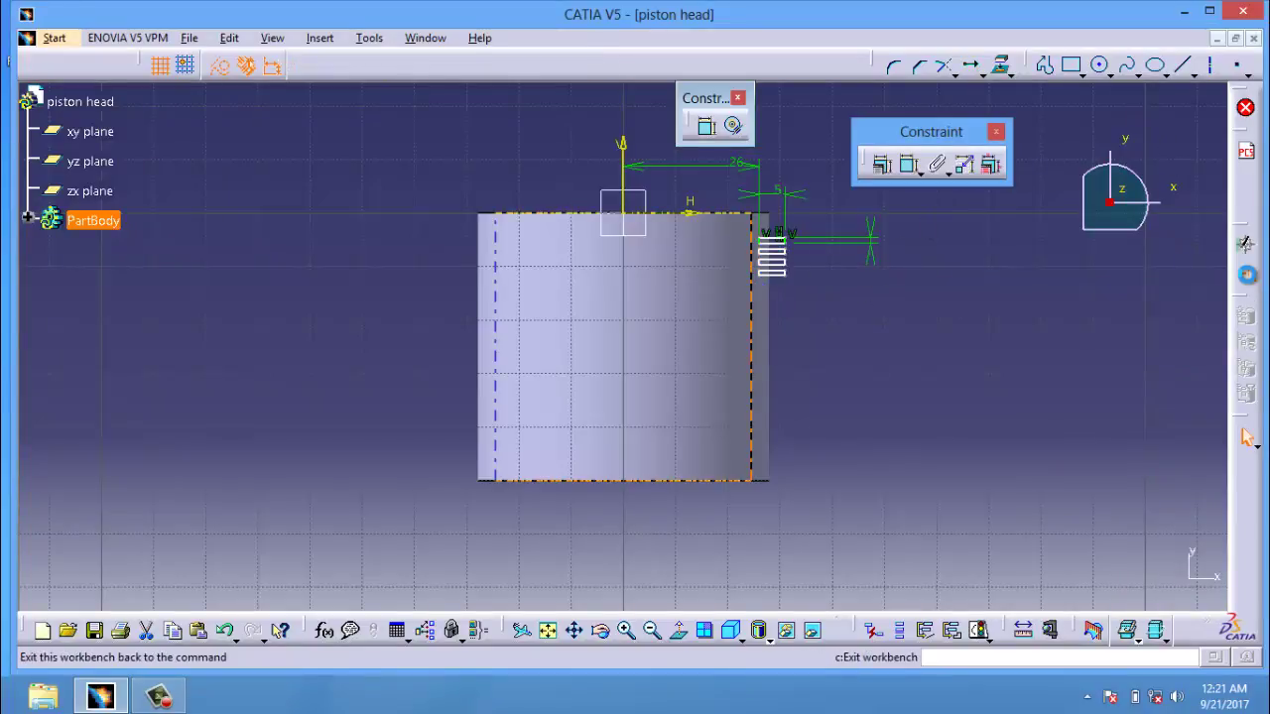
# - Exit the sketch and cut the stacked rectangles out of the cylinder with a 360-degree Groove about the sketch's V axis
pyautogui.click(1246, 244)
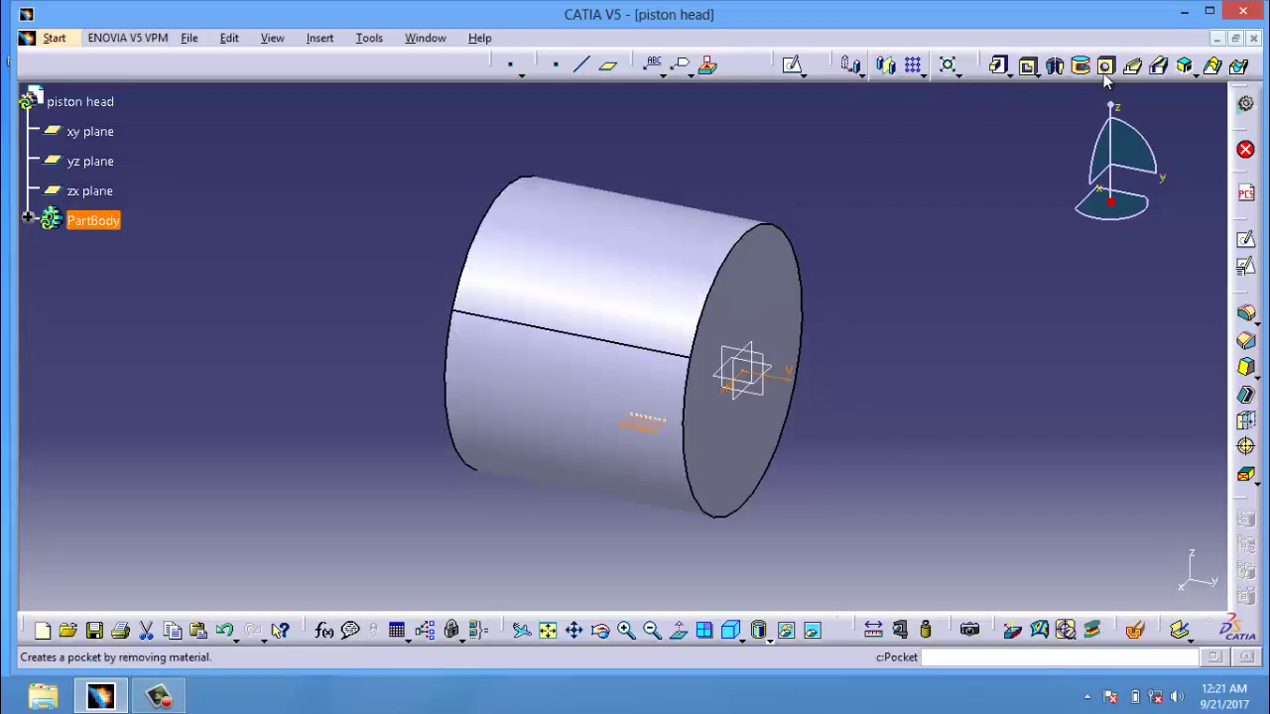
pyautogui.click(1246, 394)
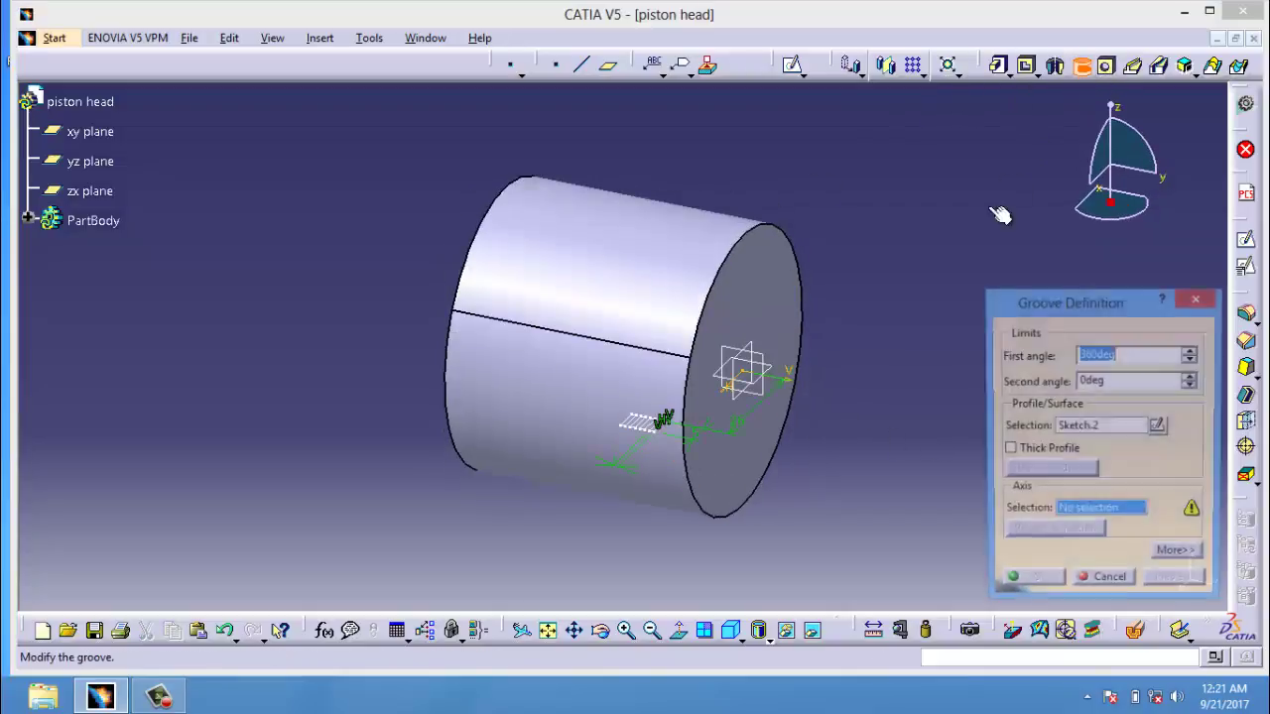
pyautogui.click(770, 368)
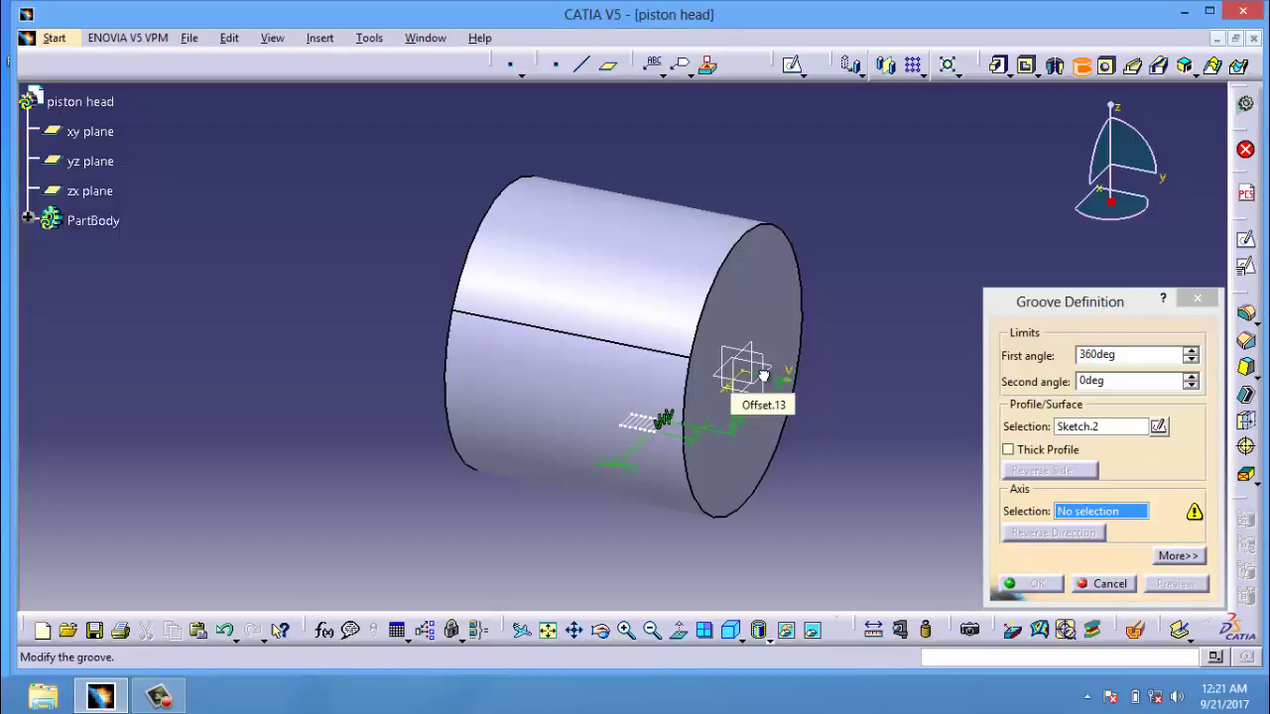
pyautogui.click(658, 418)
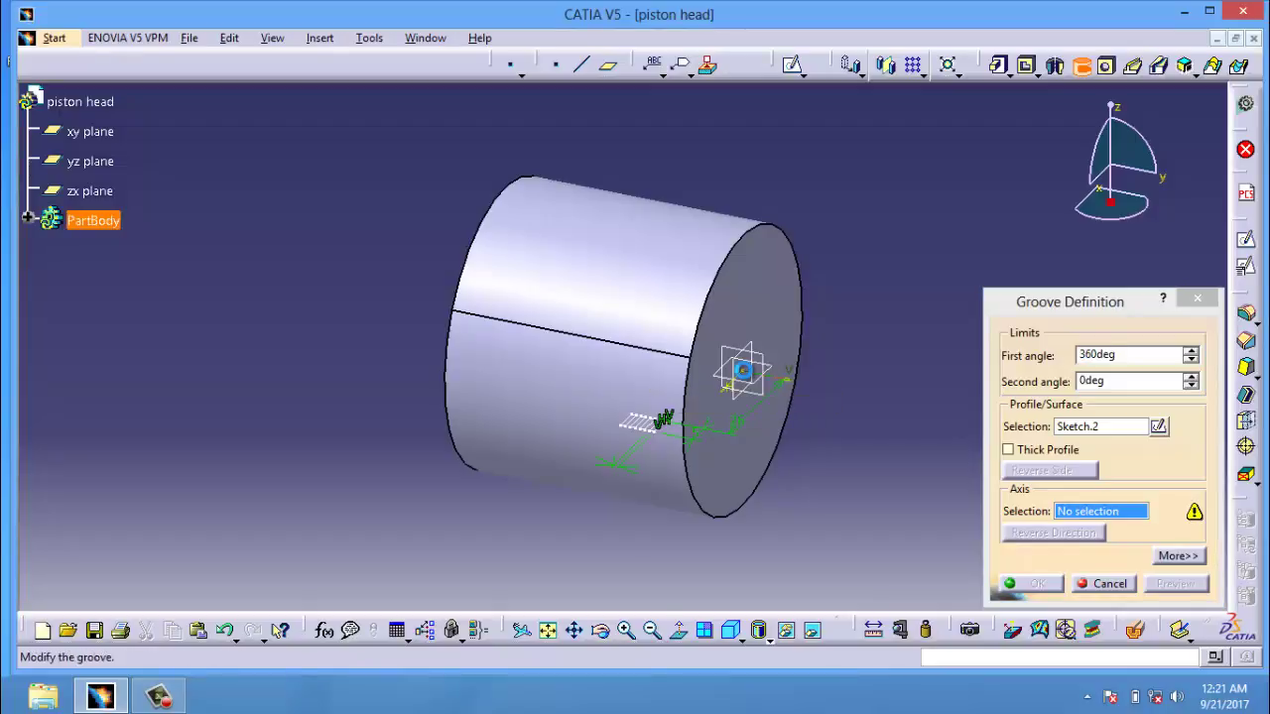
pyautogui.click(1170, 583)
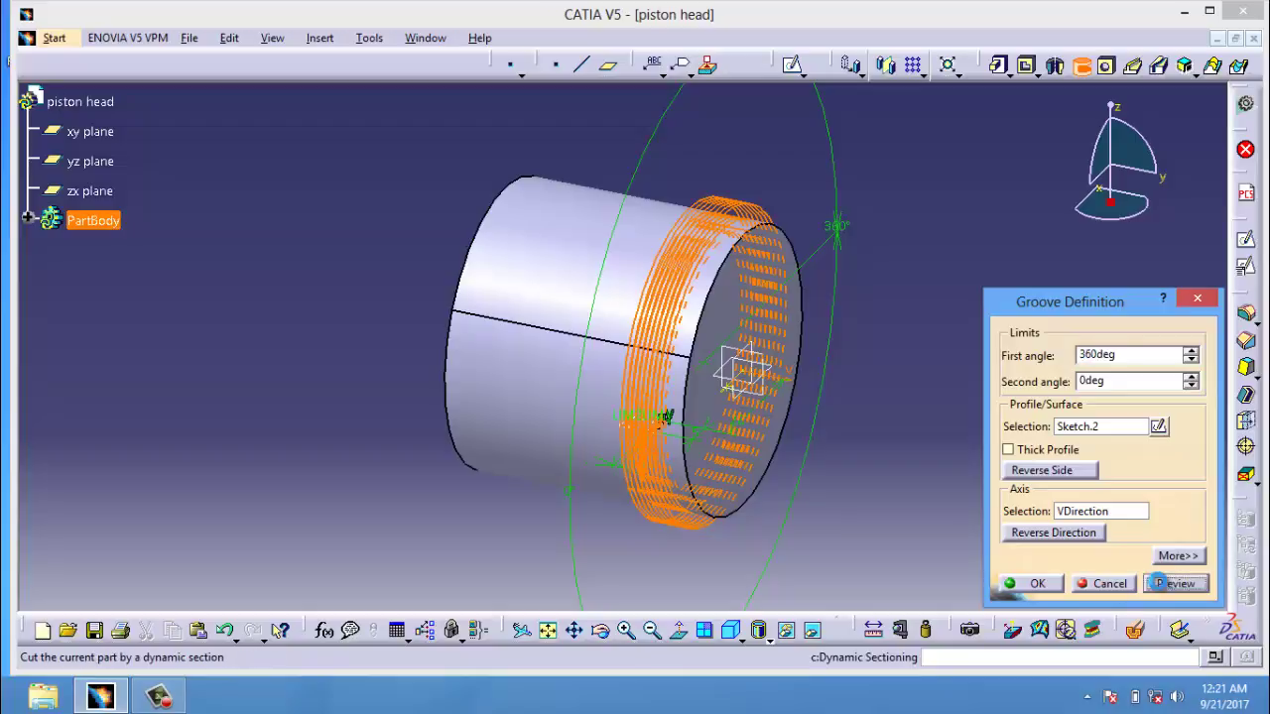
pyautogui.click(1032, 583)
pyautogui.click(808, 439)
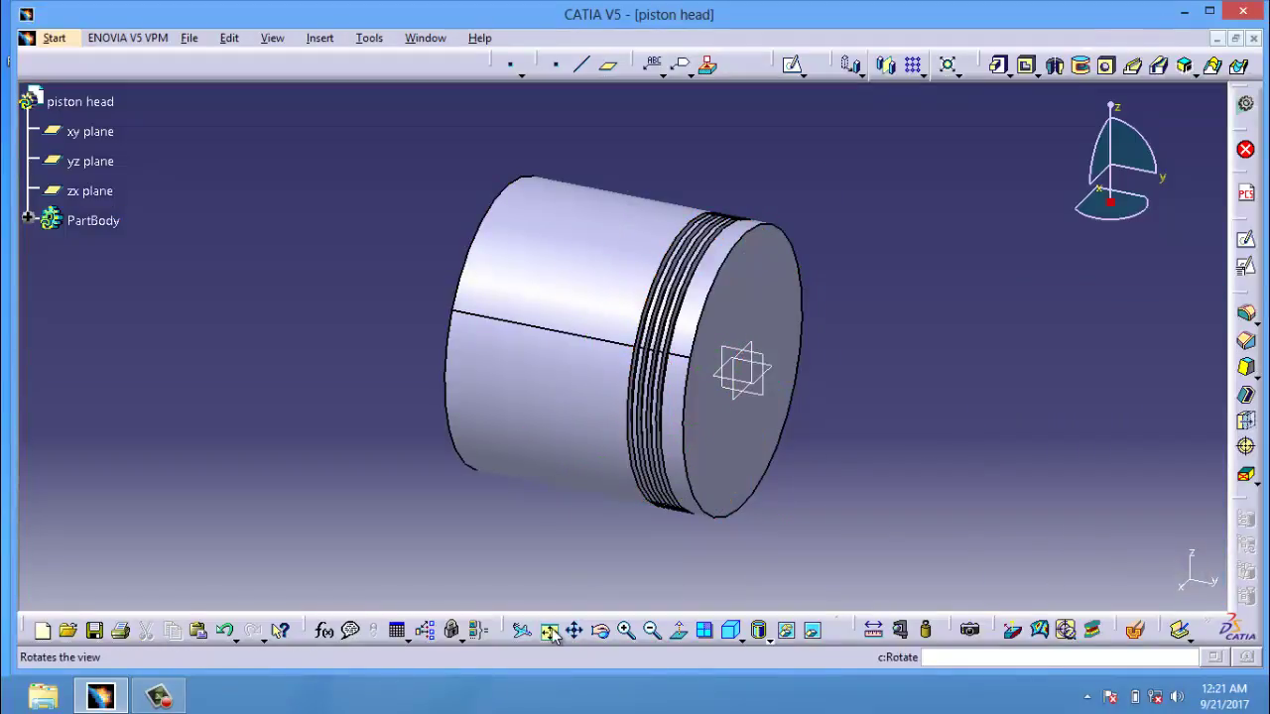
# - Delete Sketch.3 from the part body
pyautogui.moveTo(778, 531); pyautogui.dragTo(765, 223, button='middle')
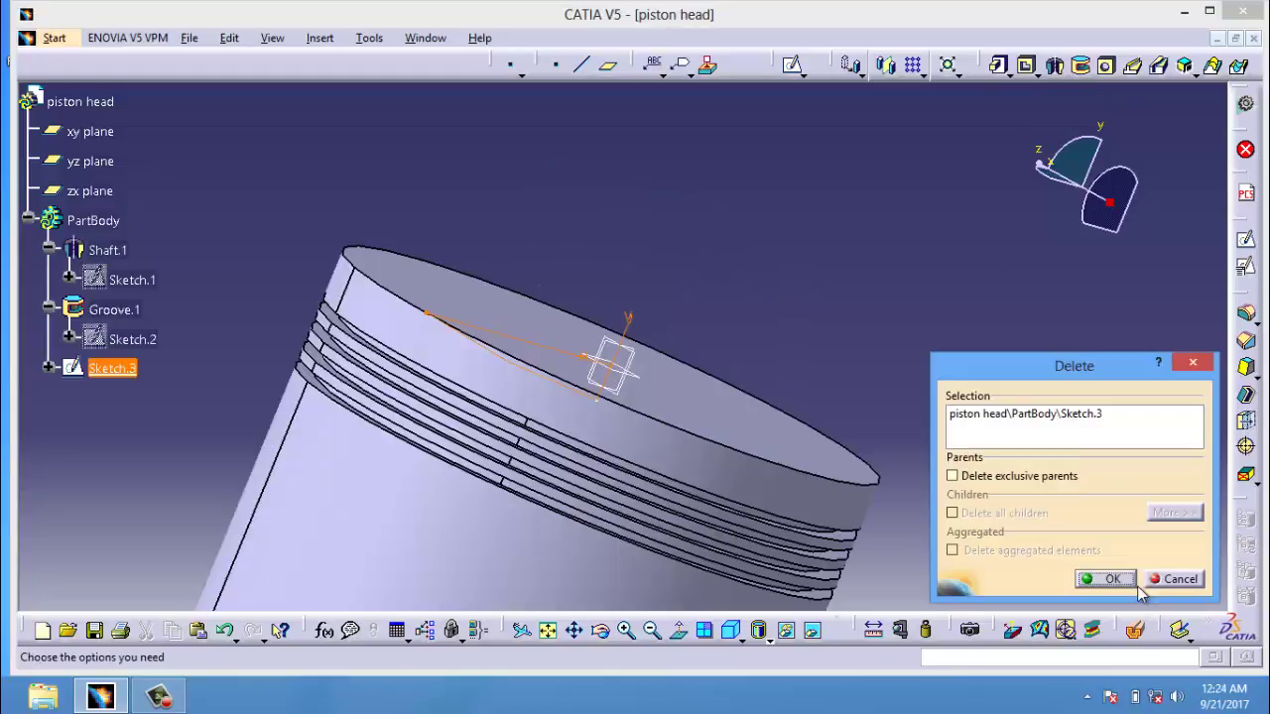
pyautogui.click(1096, 580)
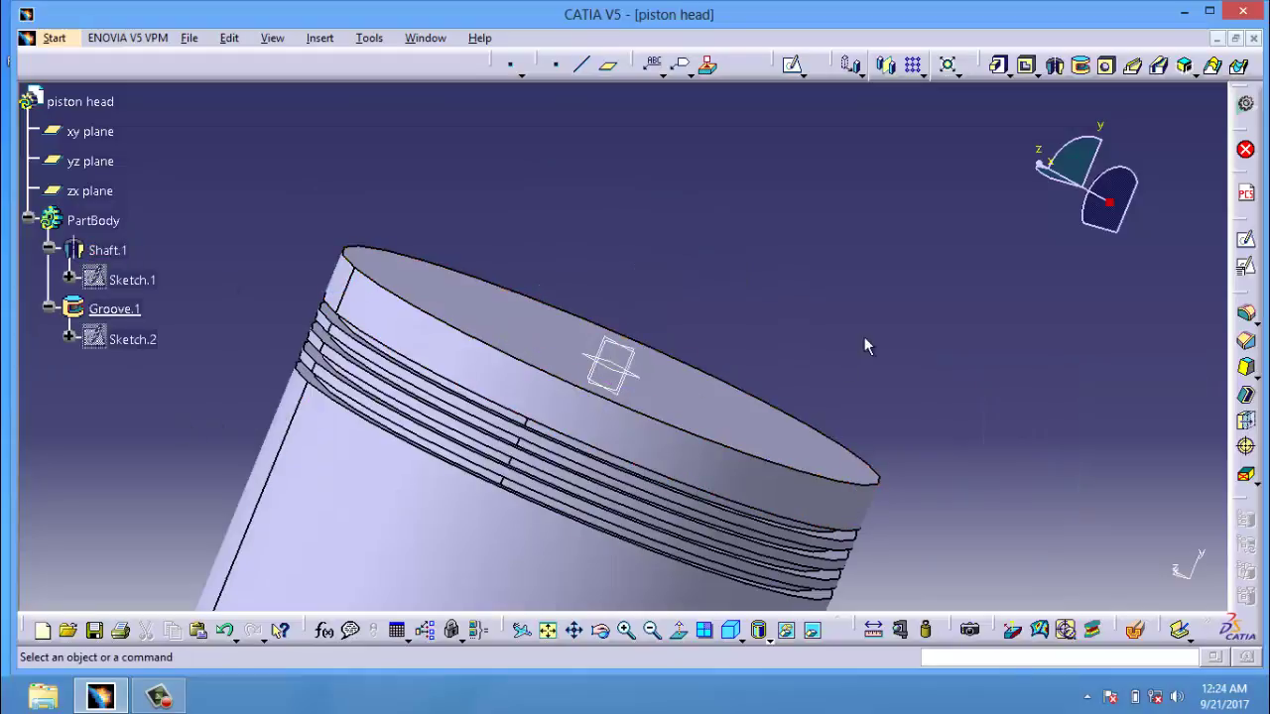
# - Start a sketch on the xy plane and project the cylinder's upper circular edge onto it
pyautogui.moveTo(885, 286); pyautogui.dragTo(983, 204, button='middle')
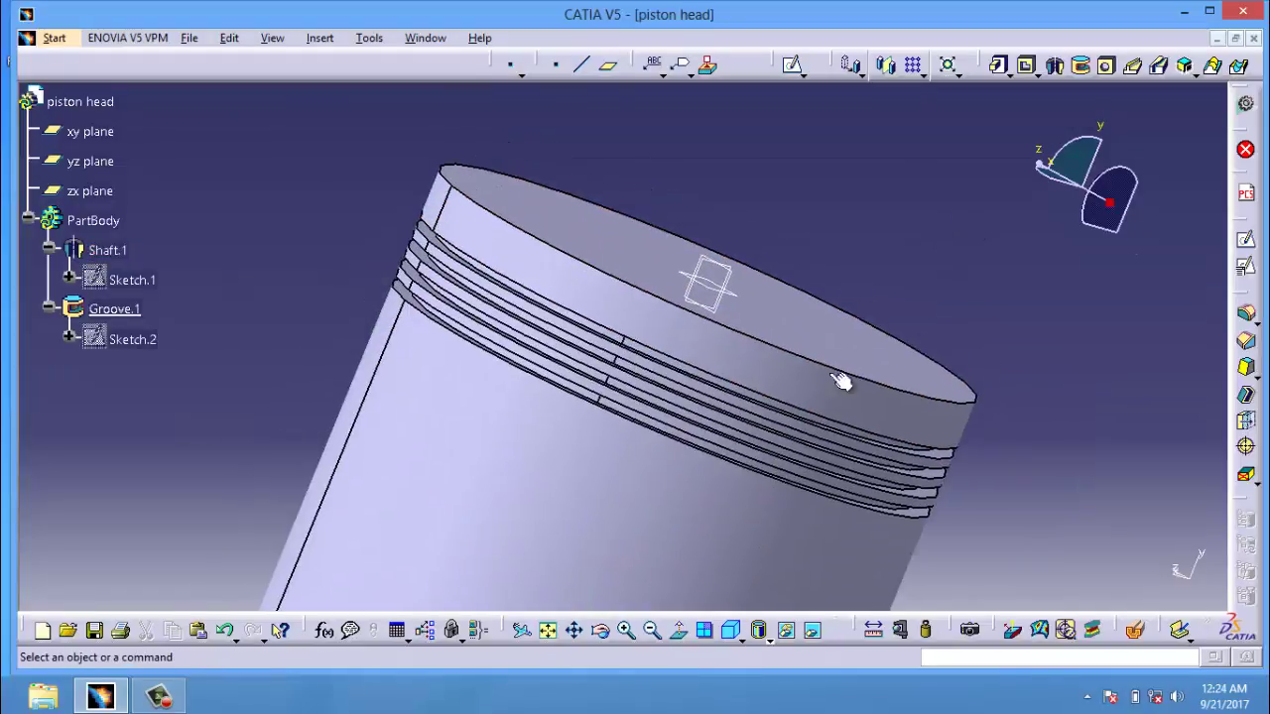
pyautogui.click(547, 630)
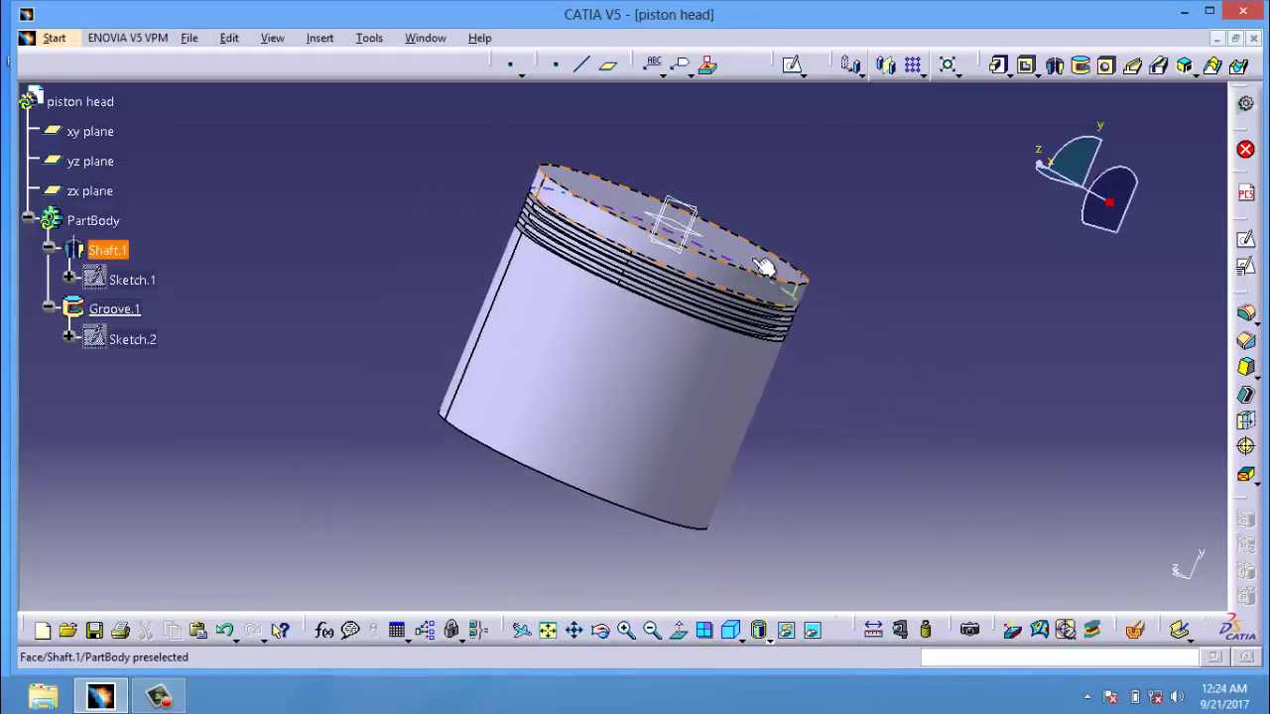
pyautogui.moveTo(786, 287); pyautogui.dragTo(810, 320, button='middle')
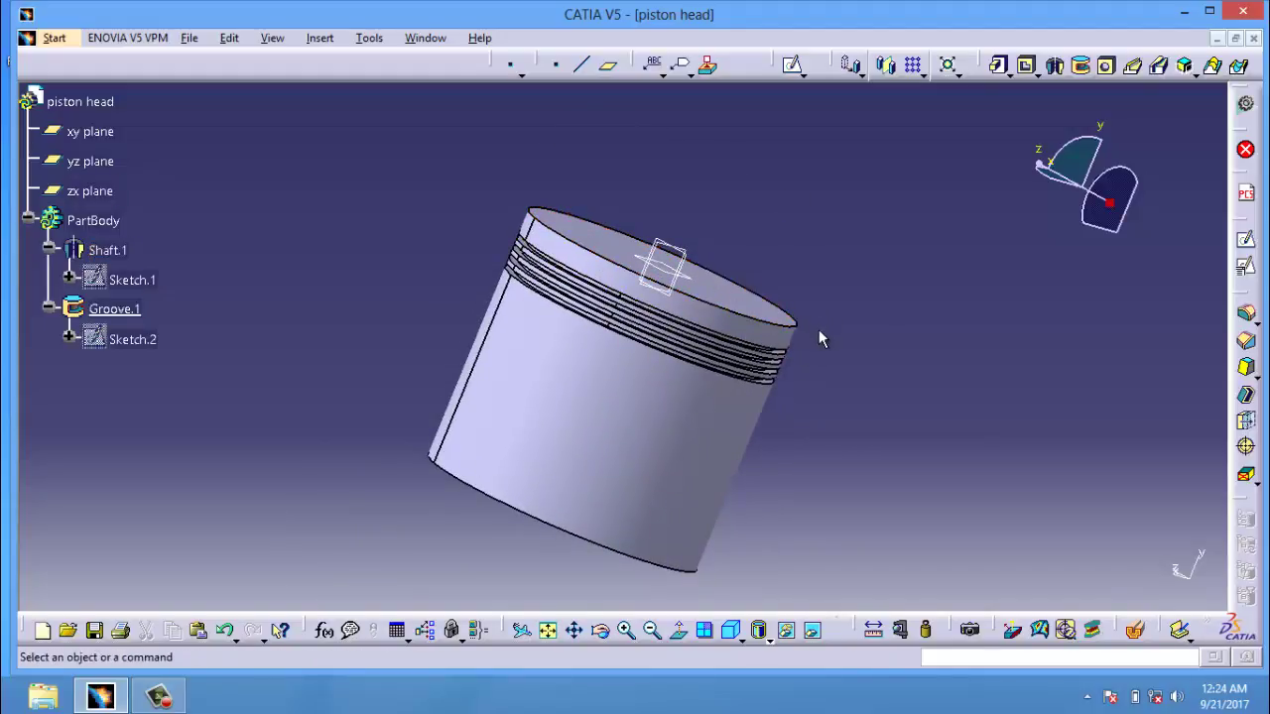
pyautogui.click(100, 144)
pyautogui.click(1245, 239)
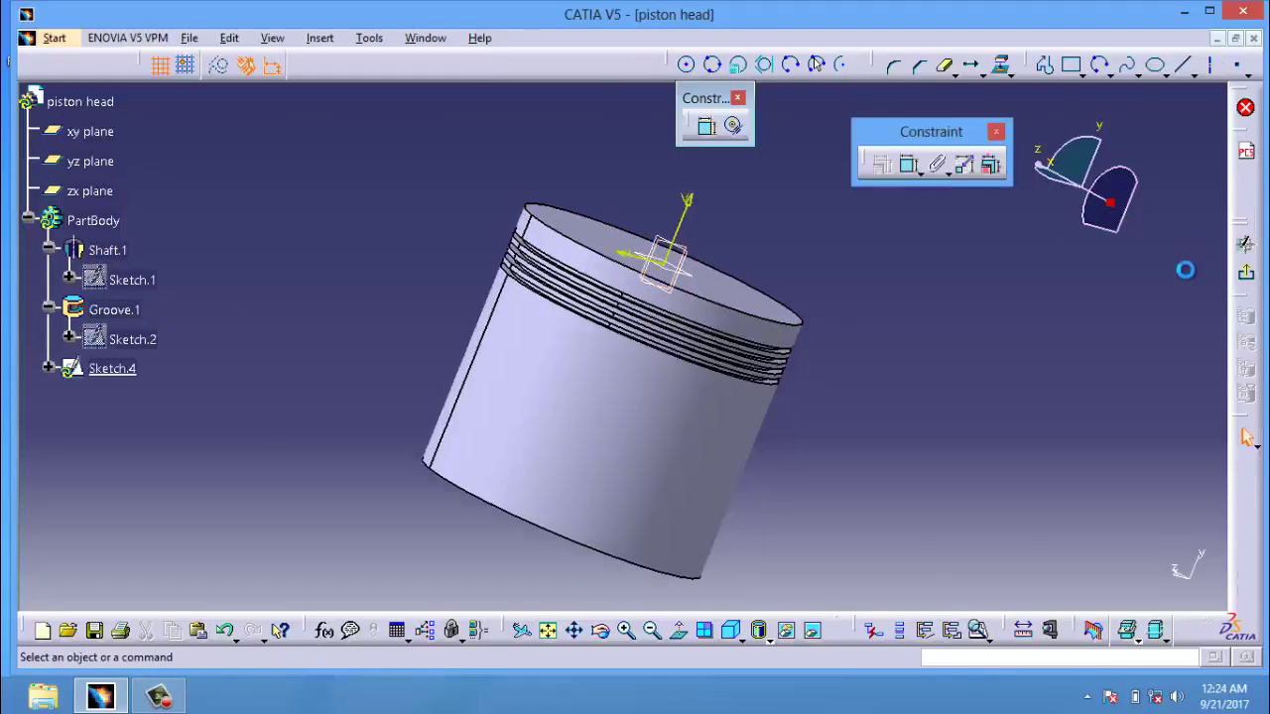
pyautogui.click(1004, 69)
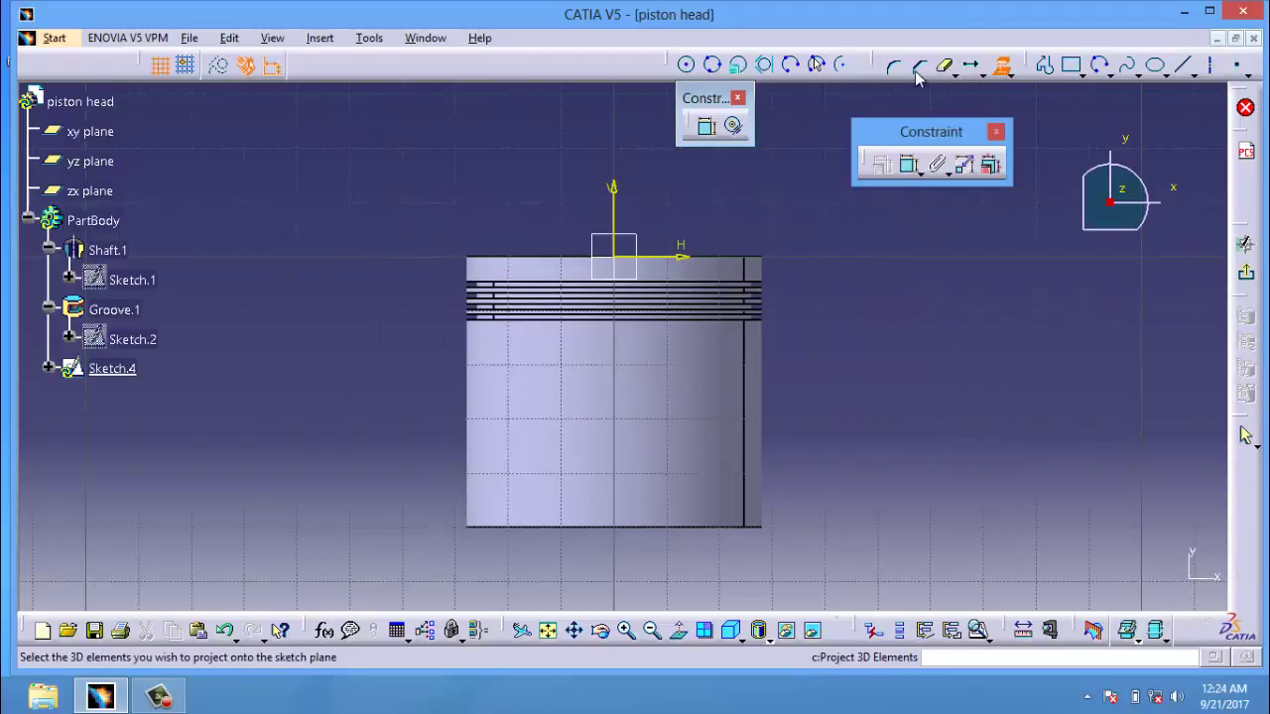
pyautogui.click(742, 254)
# - Draw a three-point arc from the projected edge's right end, bowing downward into the piston and ending on the V axis
pyautogui.moveTo(879, 436); pyautogui.dragTo(900, 529, button='middle')
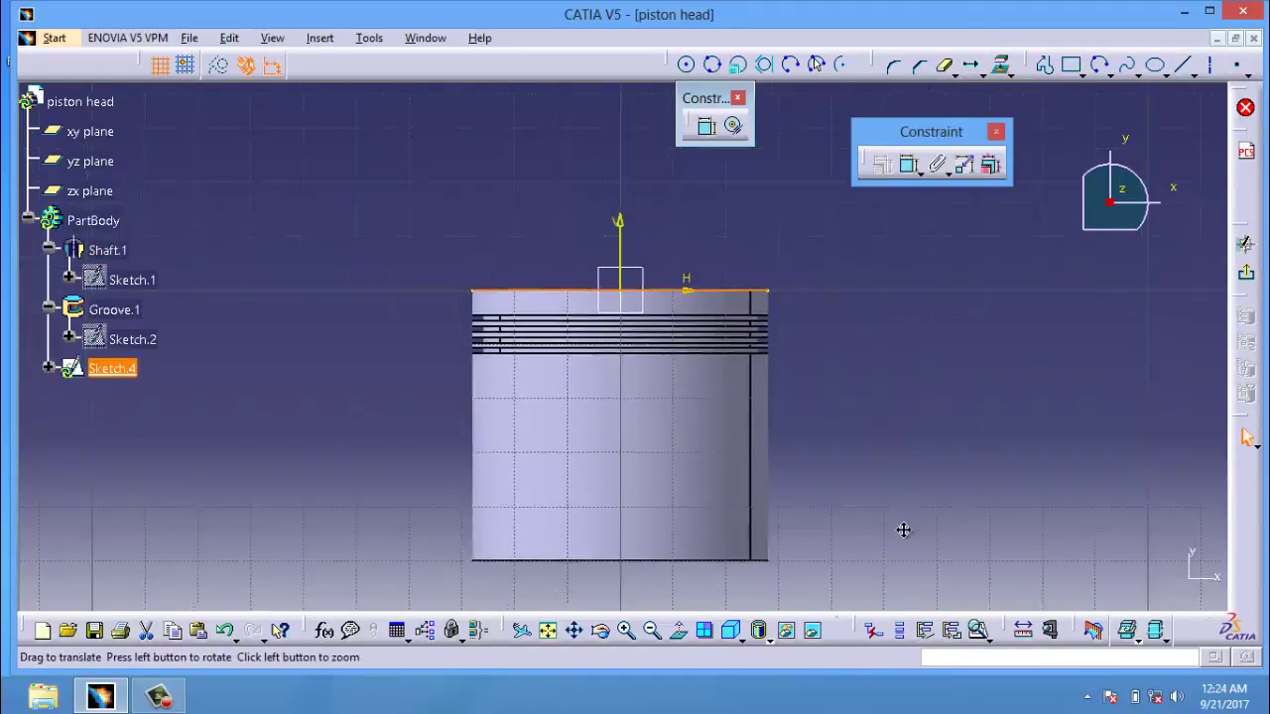
pyautogui.click(603, 631)
pyautogui.moveTo(648, 487)
pyautogui.mouseDown()
pyautogui.moveTo(643, 513)
pyautogui.moveTo(649, 487)
pyautogui.mouseUp()
pyautogui.click(746, 378)
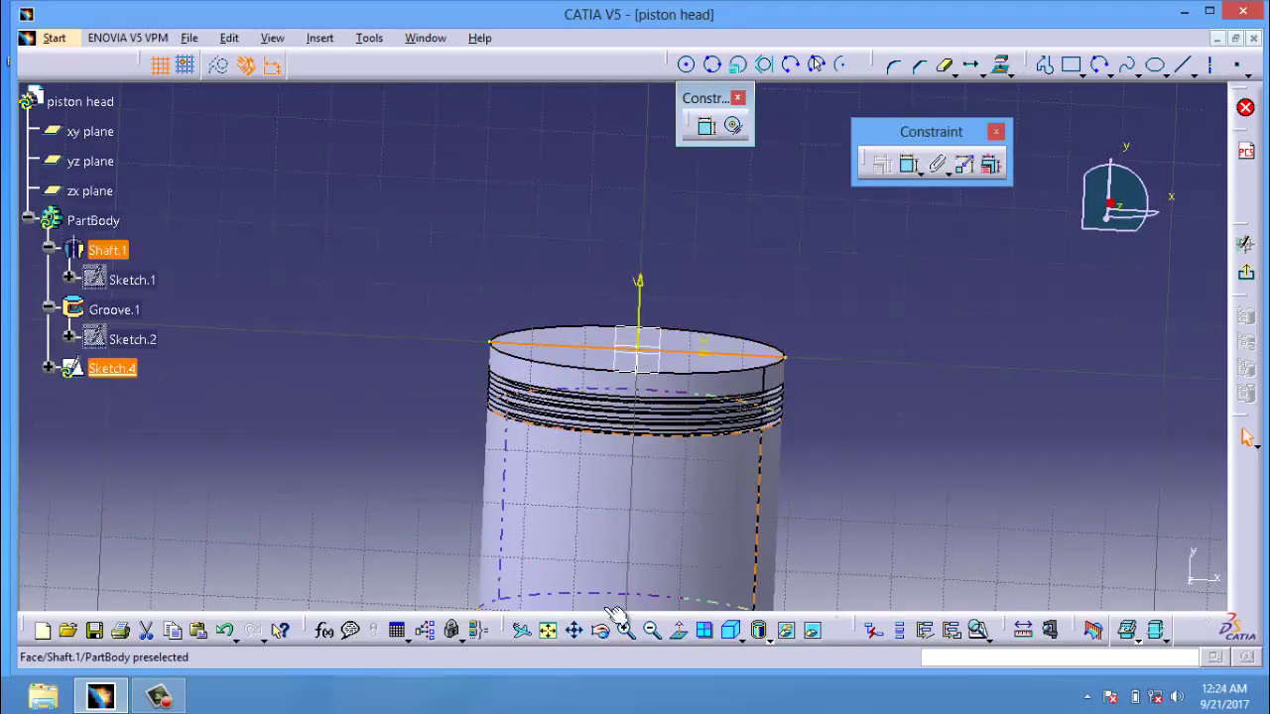
pyautogui.click(678, 632)
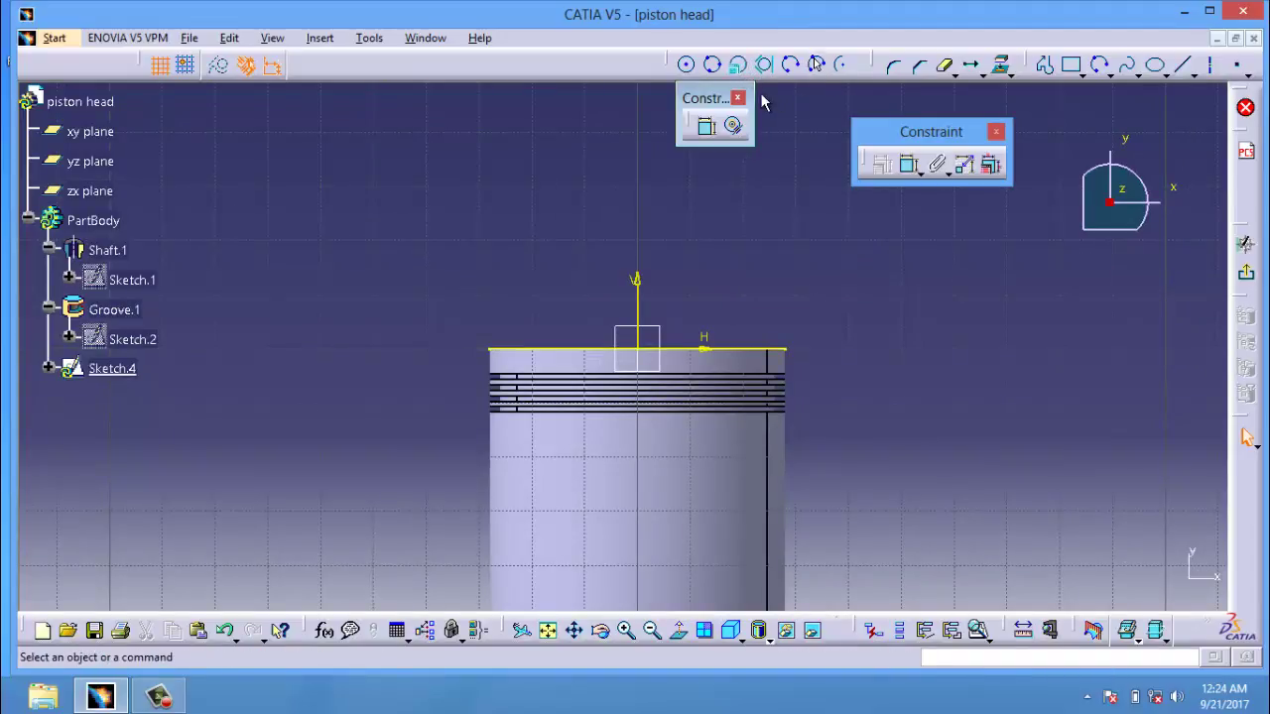
pyautogui.click(790, 64)
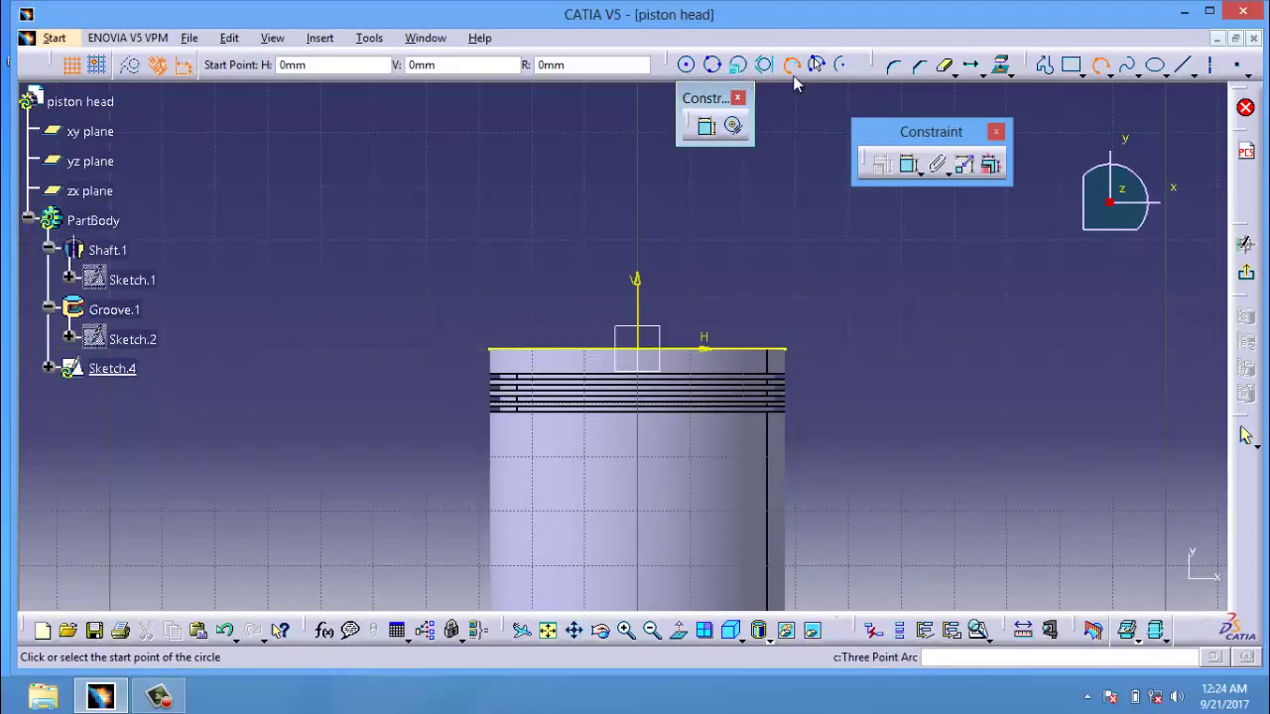
pyautogui.click(786, 353)
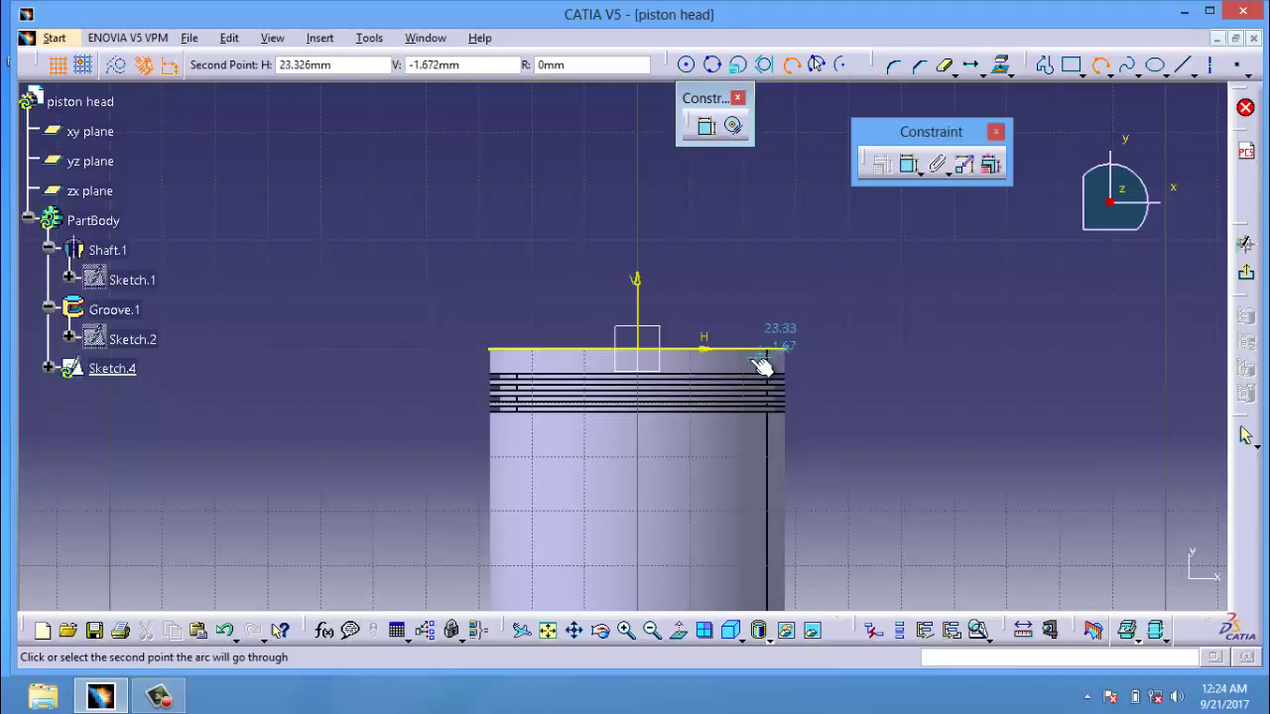
pyautogui.click(706, 368)
pyautogui.click(644, 361)
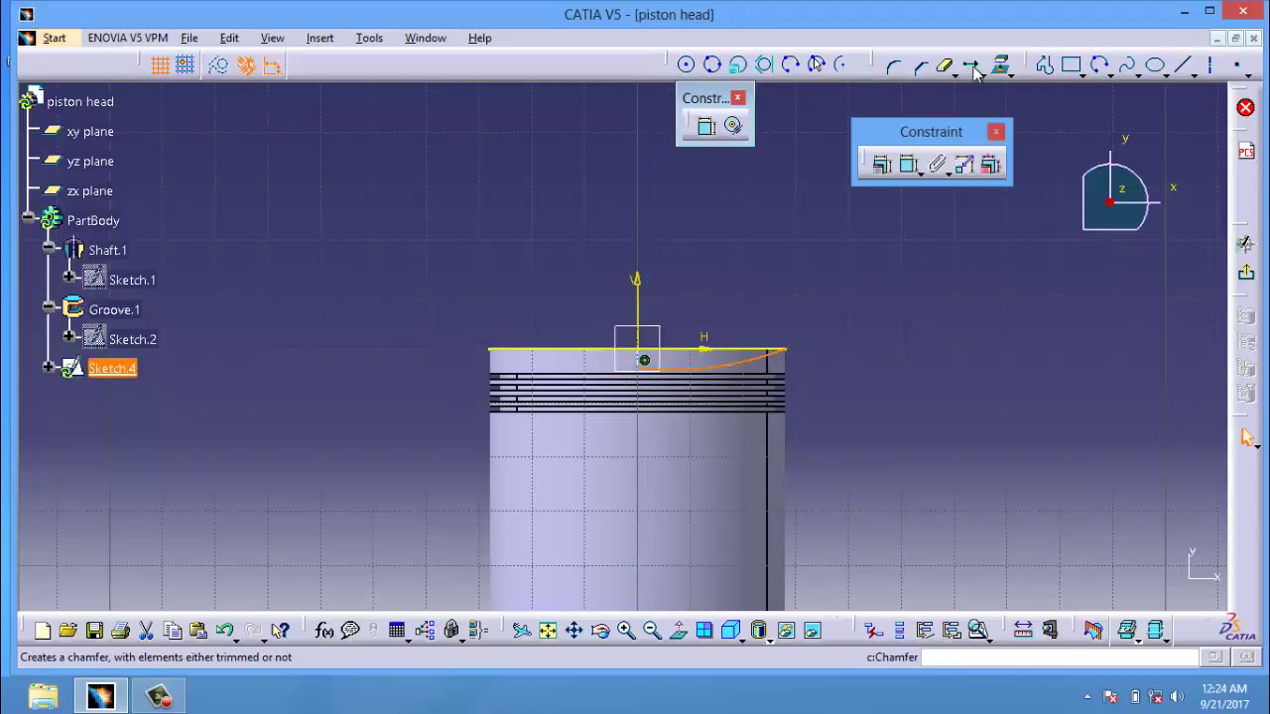
# - Draw a vertical line on the V axis from above the piston crown down past the end of the arc
pyautogui.click(1182, 66)
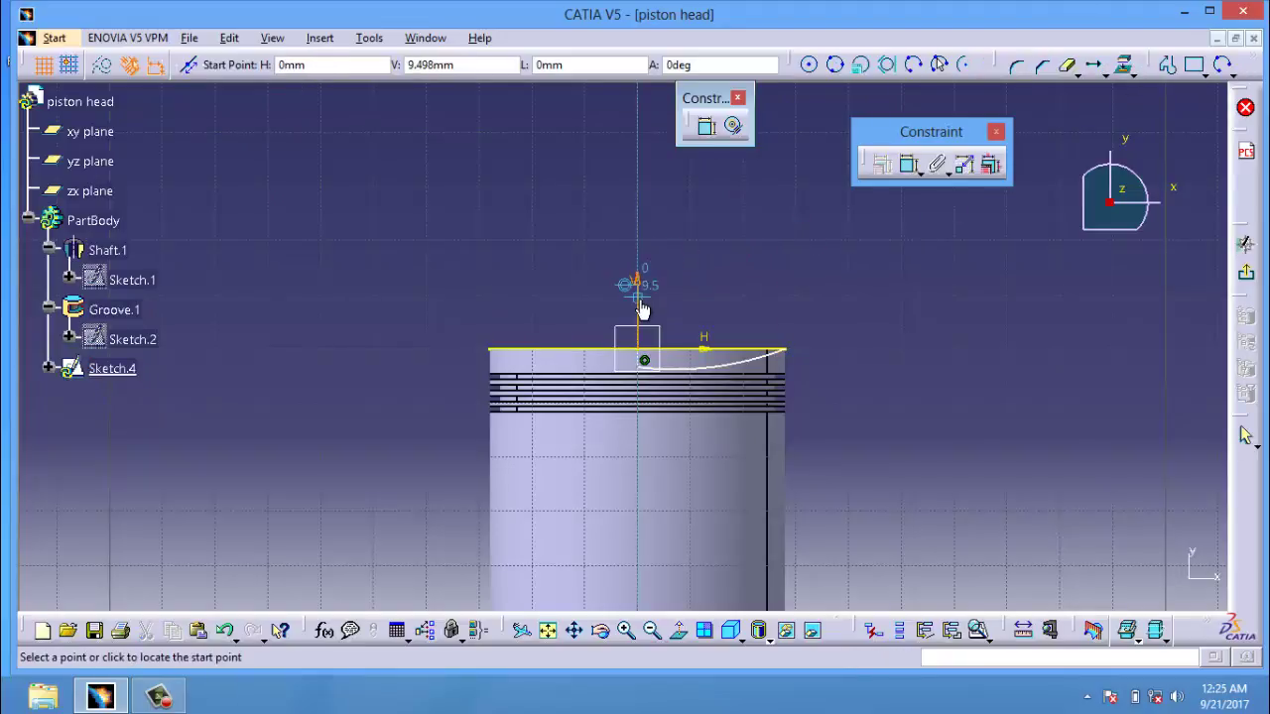
pyautogui.click(638, 216)
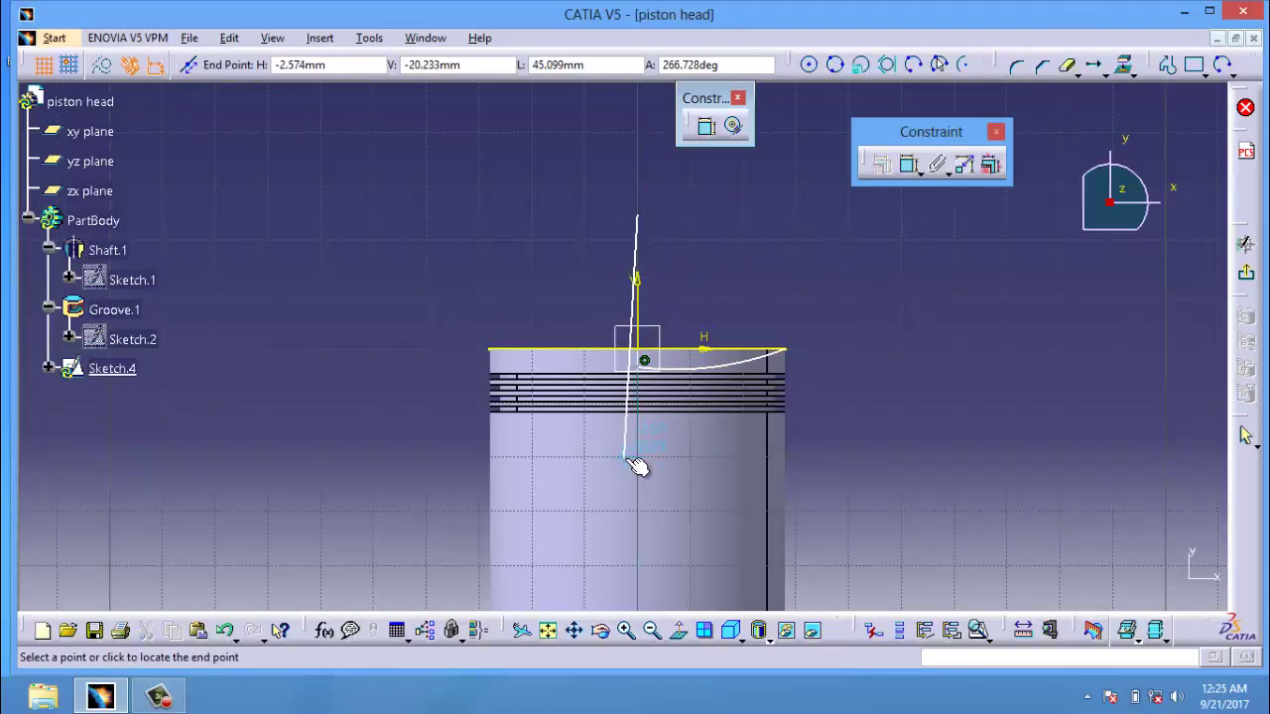
pyautogui.click(640, 462)
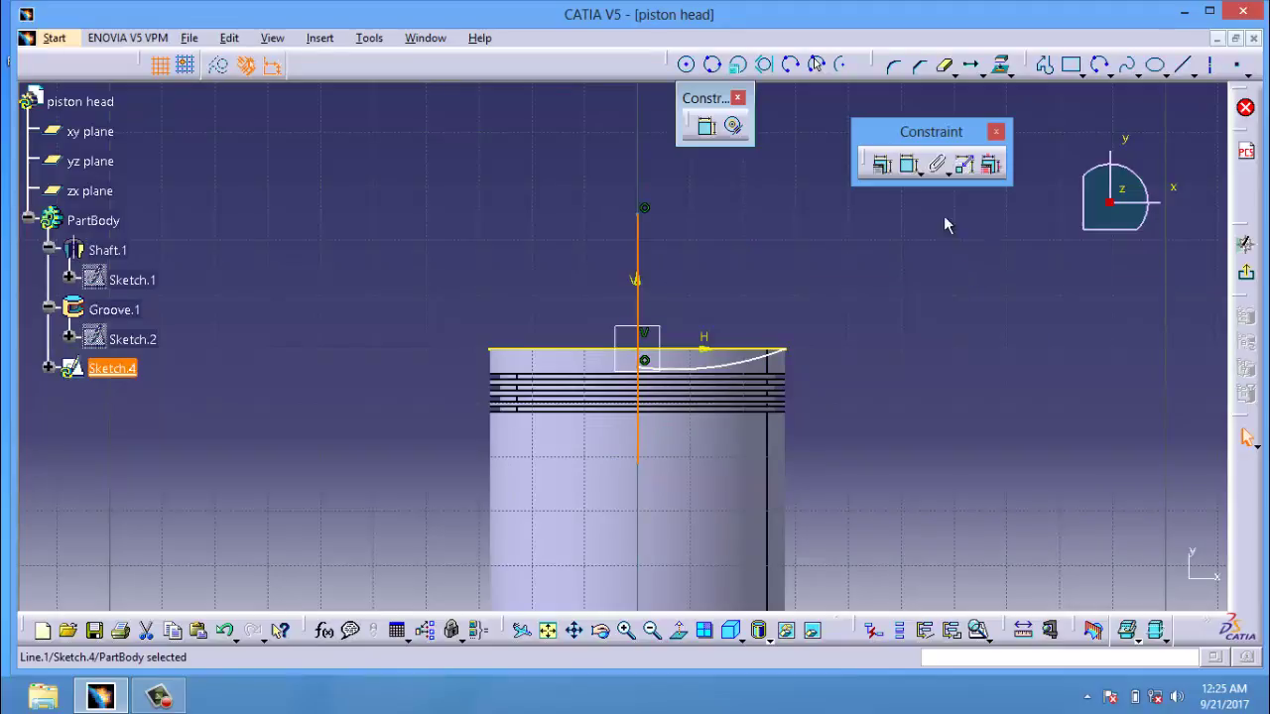
# - Quick Trim the line above the crown and below the arc, and the projected edge's left half, leaving a closed profile
pyautogui.click(944, 66)
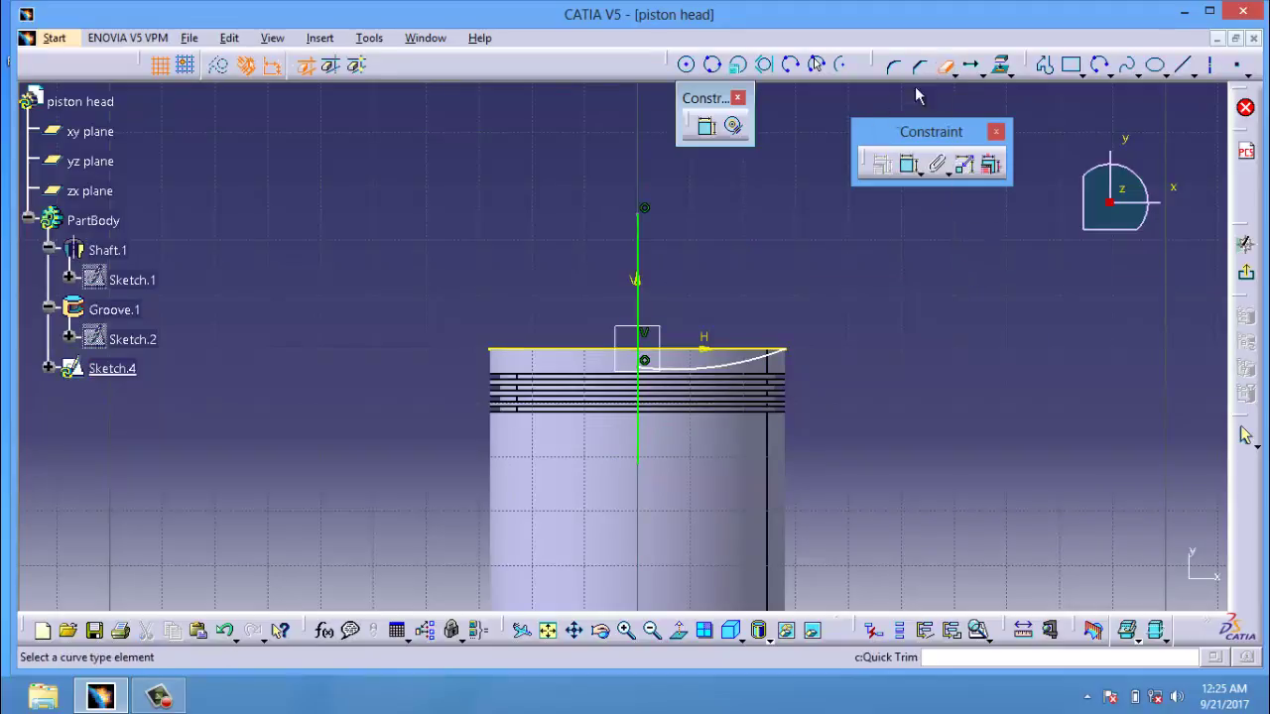
pyautogui.click(638, 238)
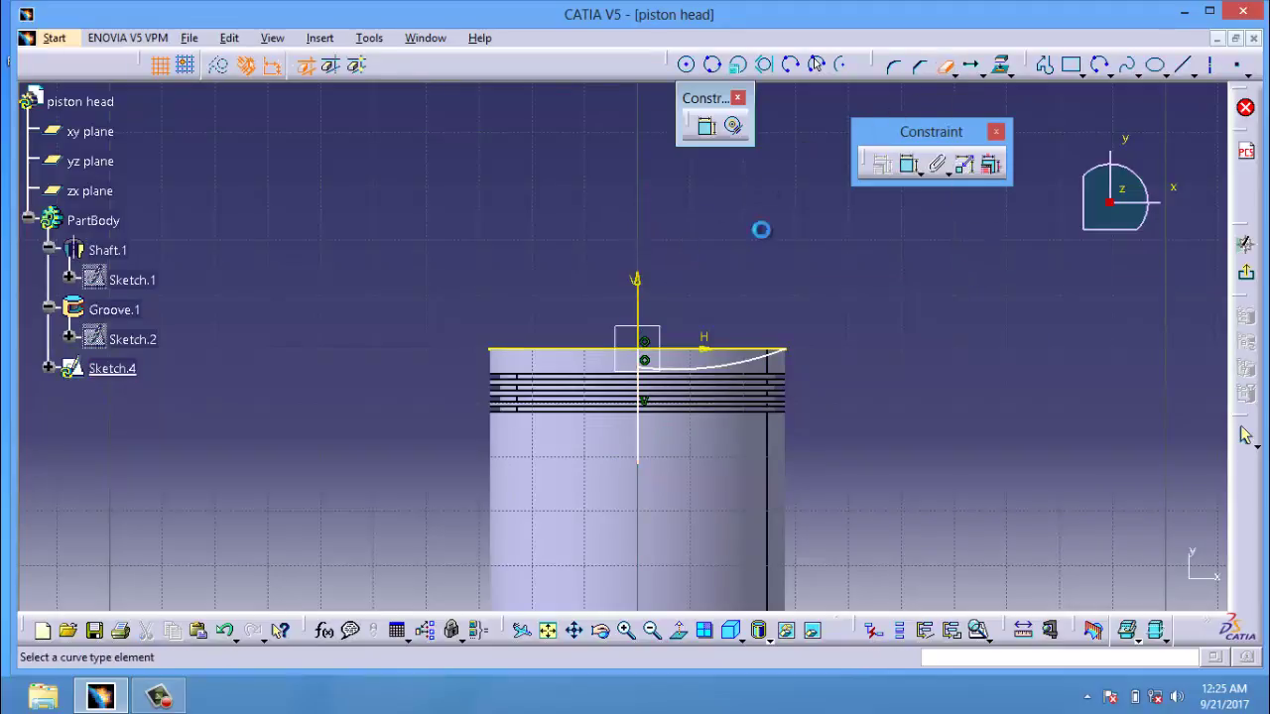
pyautogui.click(639, 460)
pyautogui.click(570, 353)
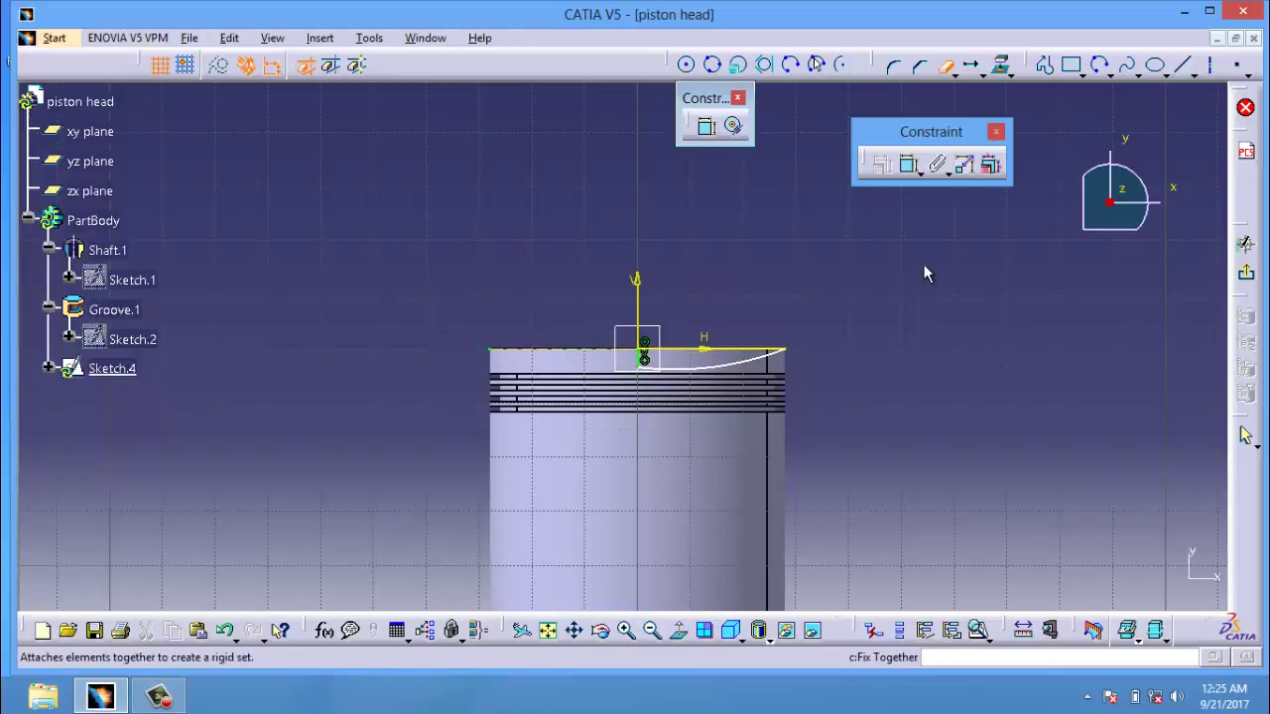
# - Exit the sketch and cut the arc profile into the crown with a 360-degree Groove about the sketch's vertical line
pyautogui.click(1246, 243)
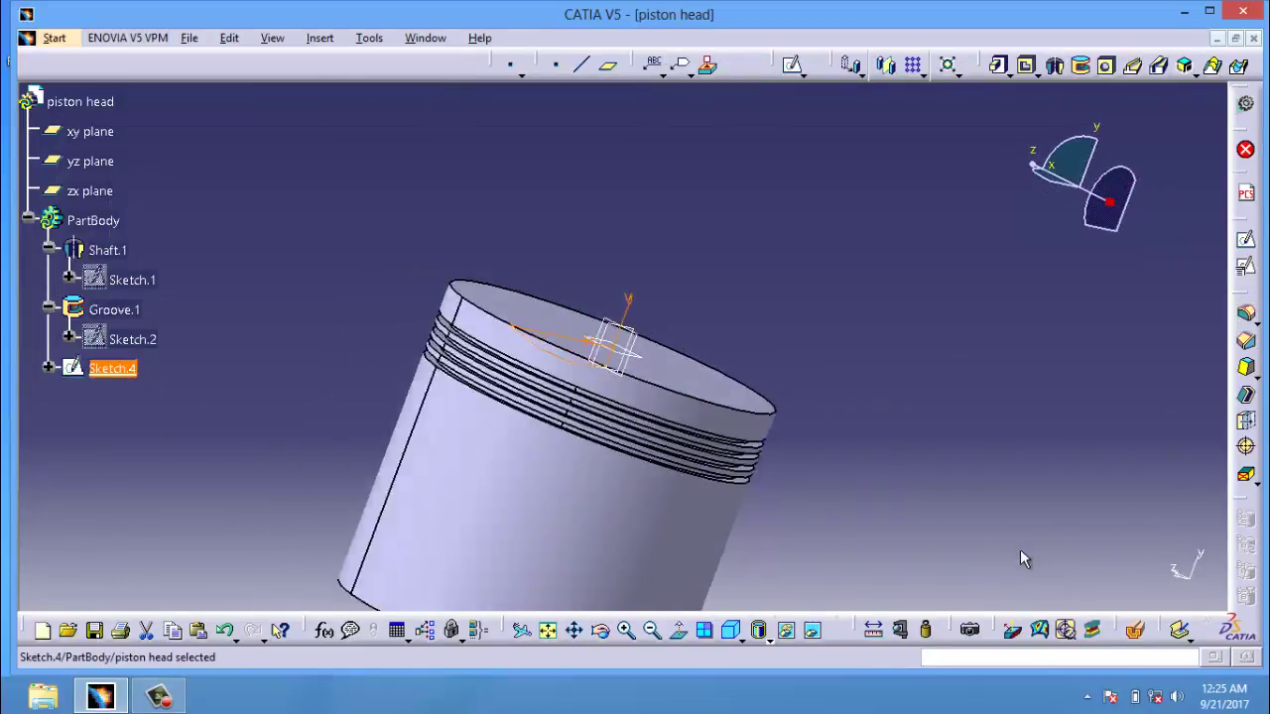
pyautogui.click(1080, 66)
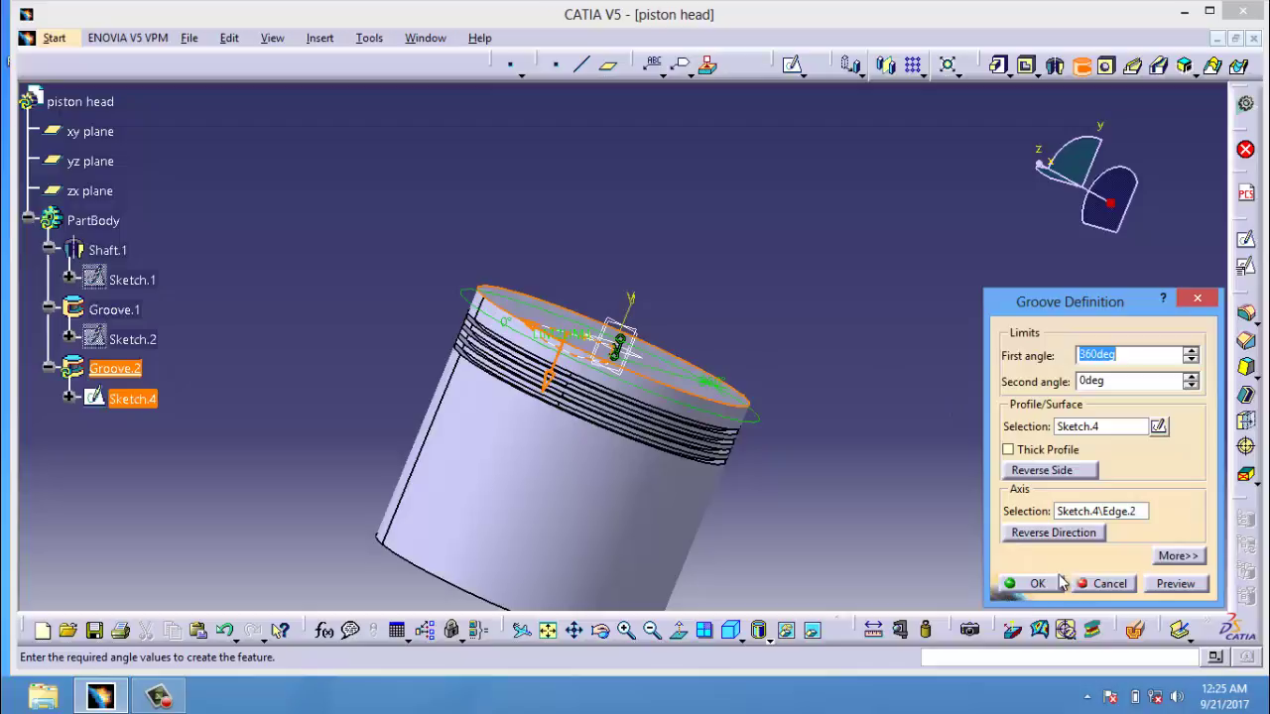
pyautogui.click(1159, 585)
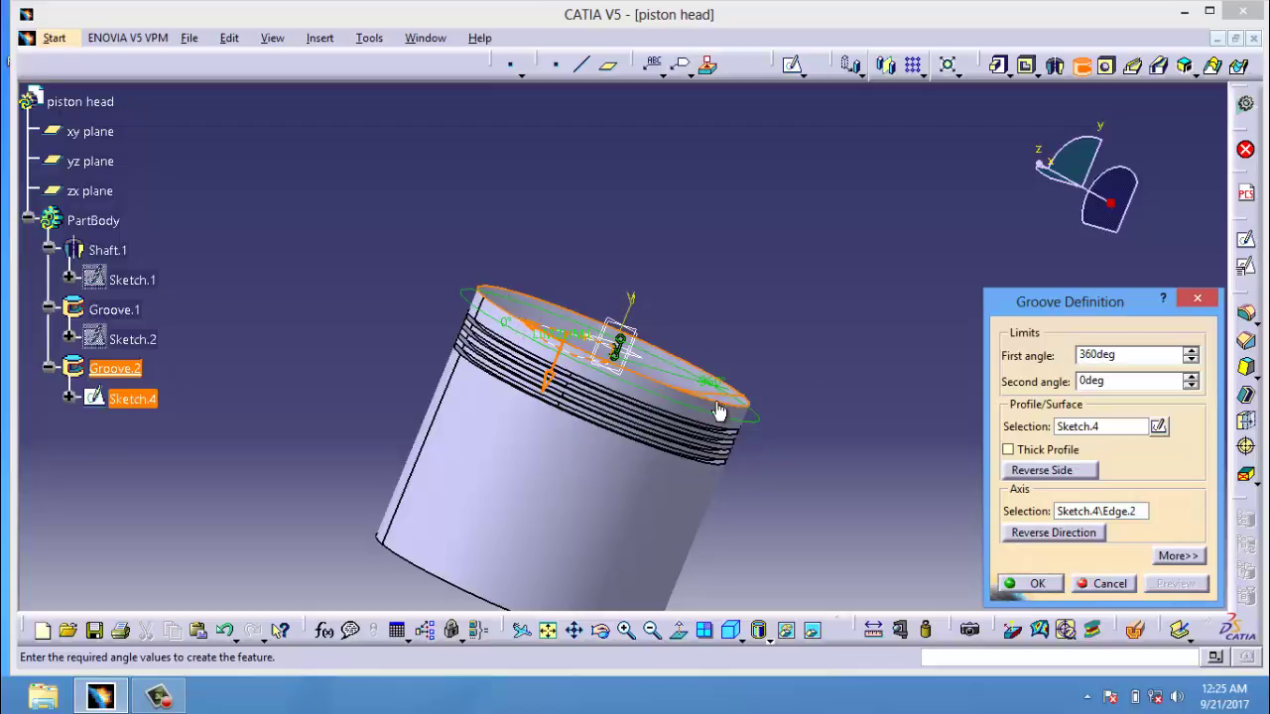
pyautogui.click(1035, 583)
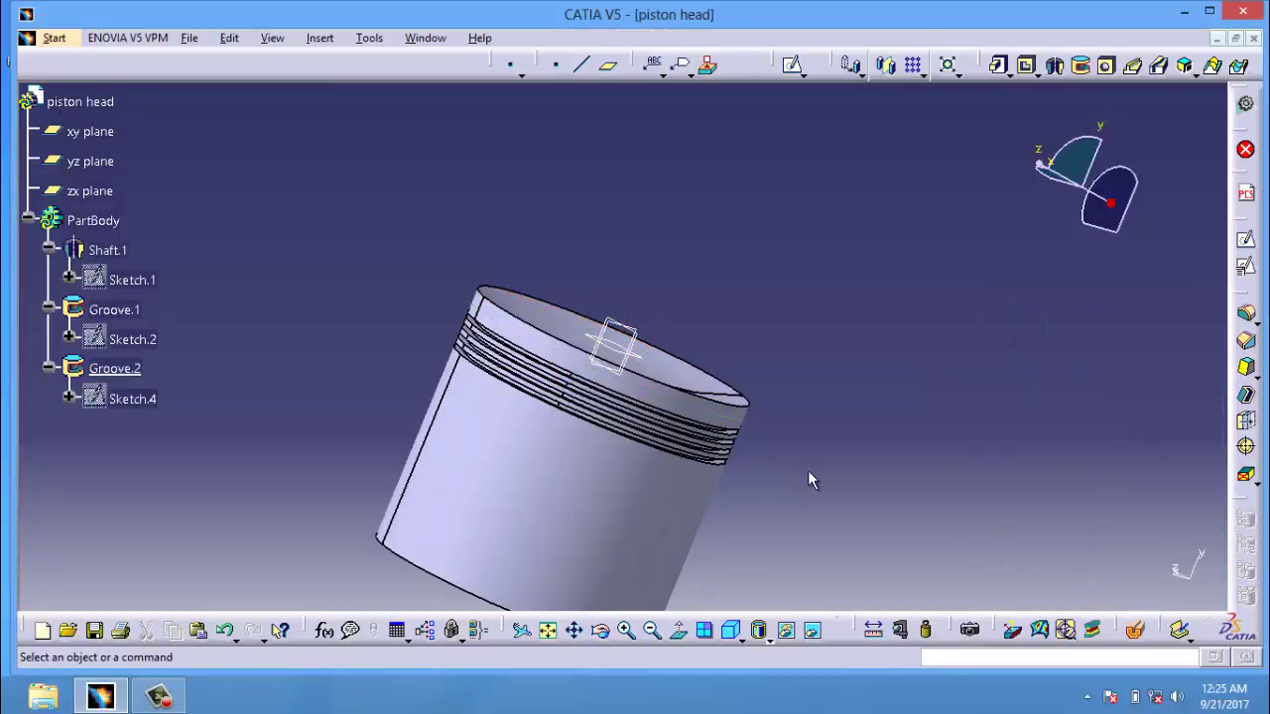
# - Hollow out the piston with a Shell that removes its flat bottom face, entering a new default inside thickness
pyautogui.click(600, 630)
pyautogui.moveTo(788, 511); pyautogui.dragTo(804, 338)
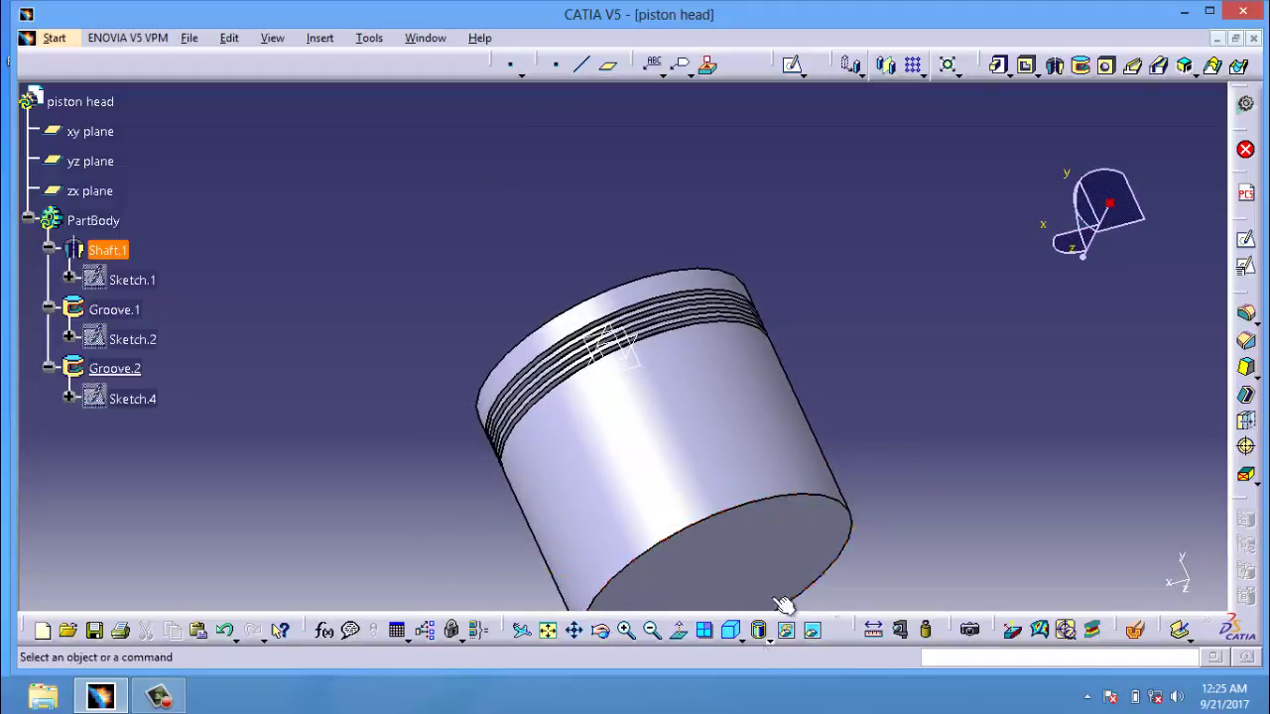
pyautogui.moveTo(808, 506); pyautogui.dragTo(686, 310, button='middle')
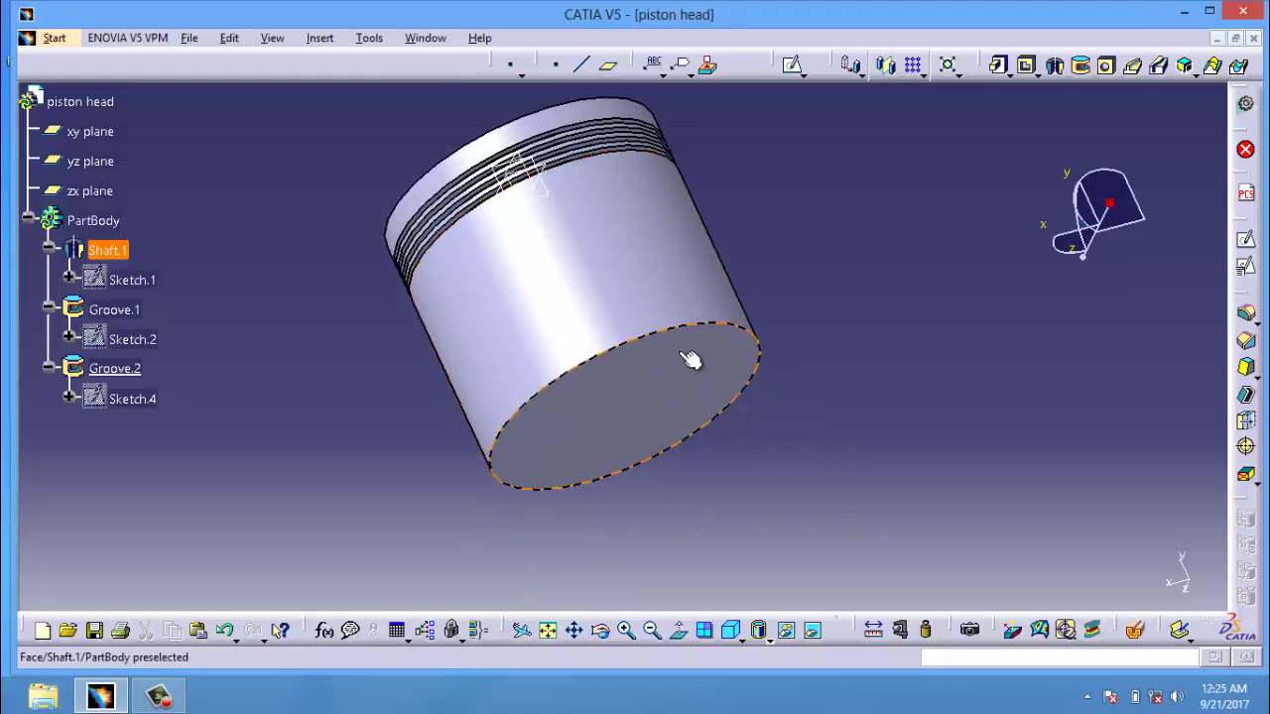
pyautogui.click(1245, 394)
pyautogui.click(648, 380)
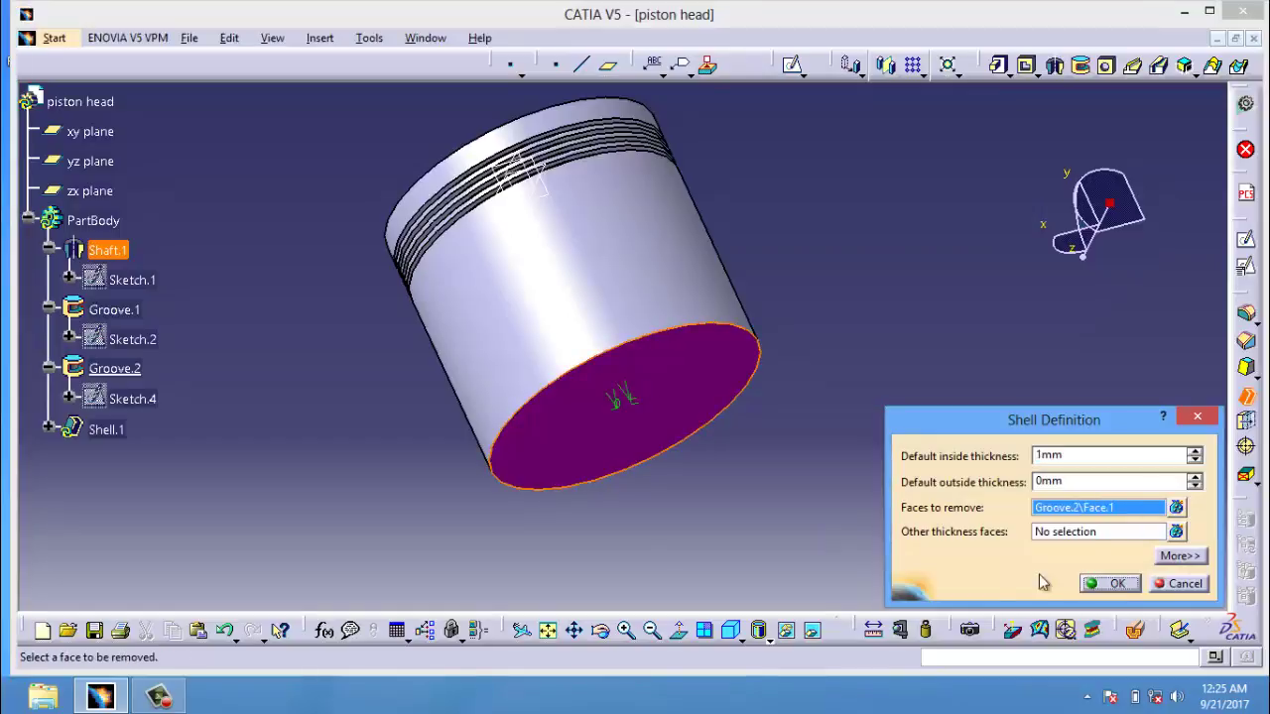
pyautogui.doubleClick(1096, 454)
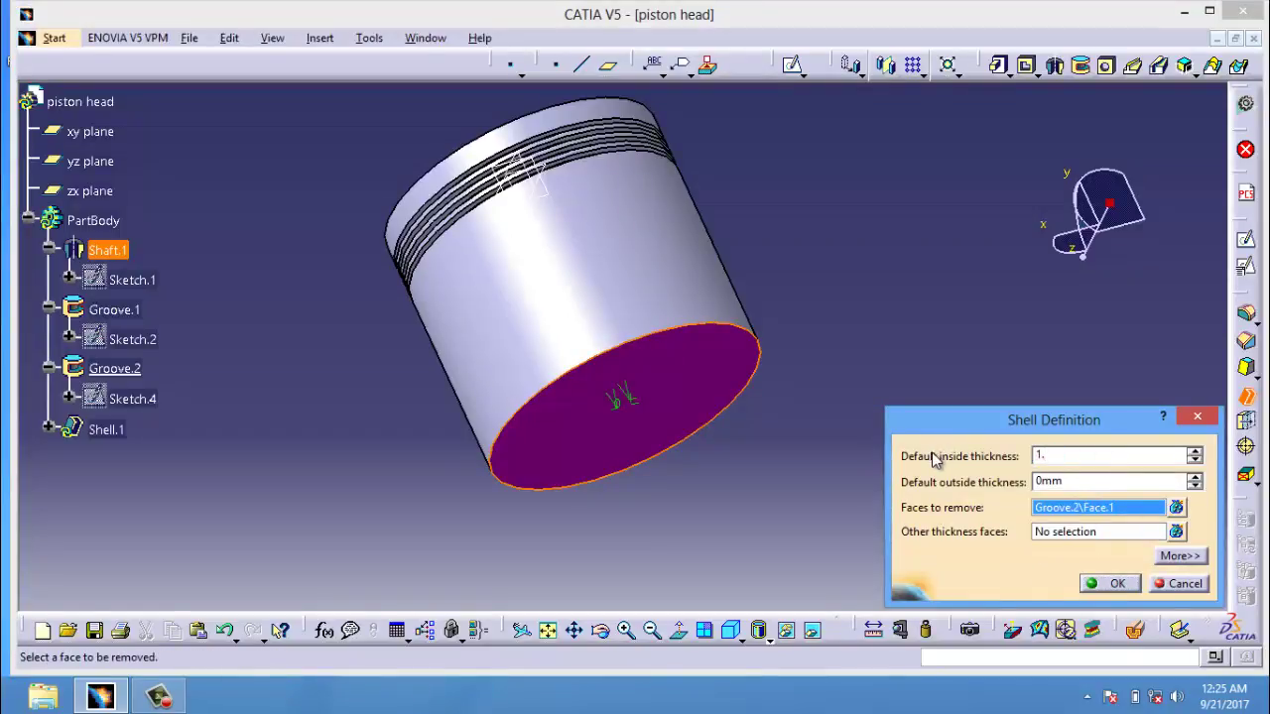
pyautogui.click(1113, 586)
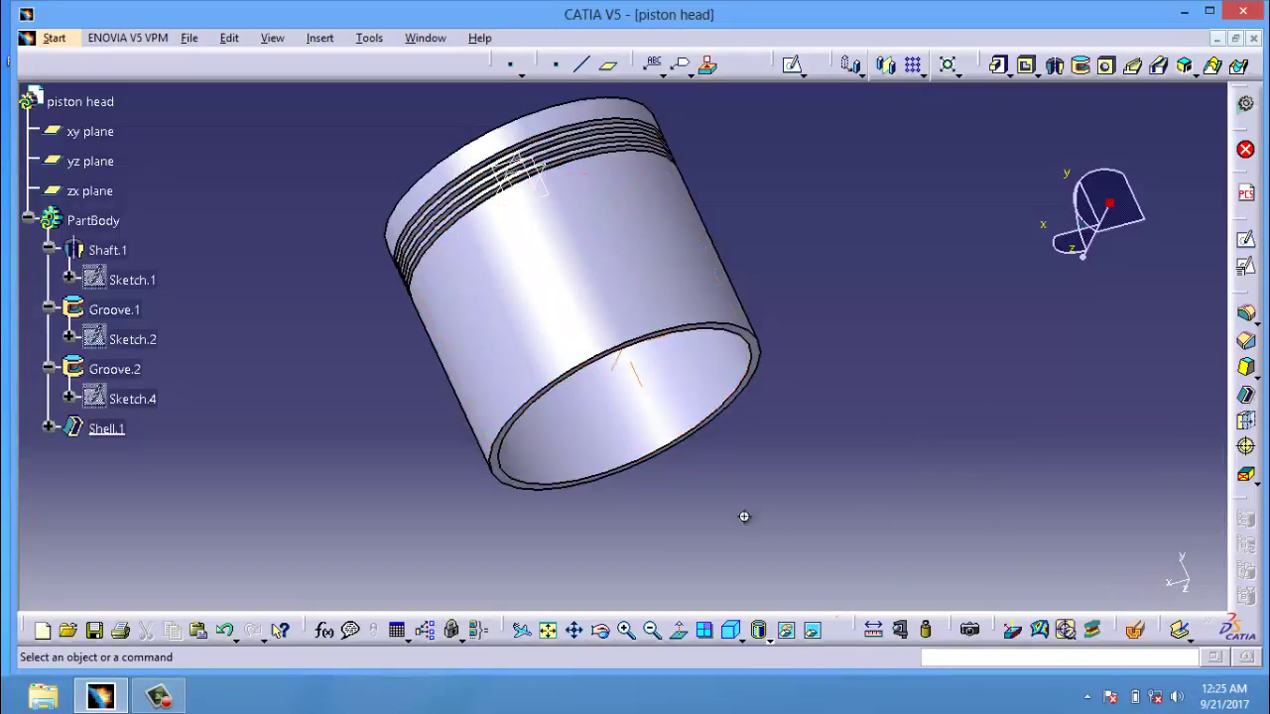
# - Create a reference plane offset 27 mm from the xy plane
pyautogui.moveTo(744, 516); pyautogui.dragTo(756, 493, button='middle')
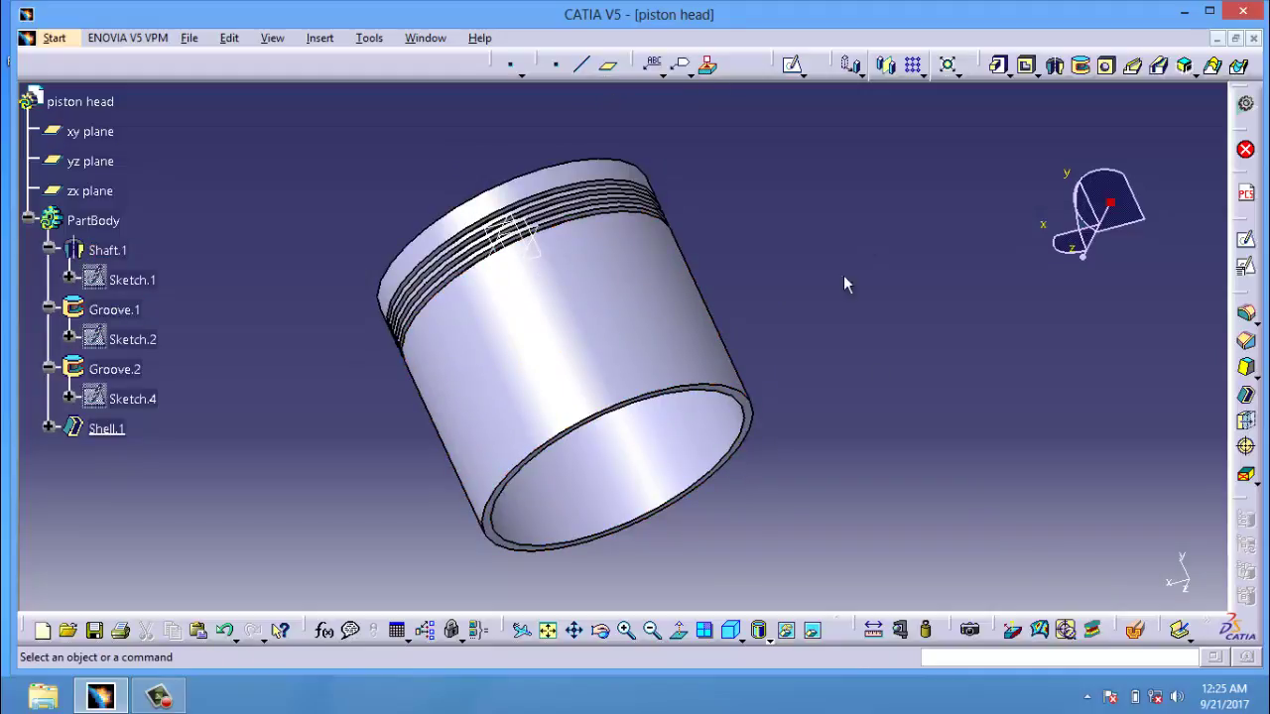
pyautogui.click(600, 631)
pyautogui.moveTo(850, 363); pyautogui.dragTo(754, 426)
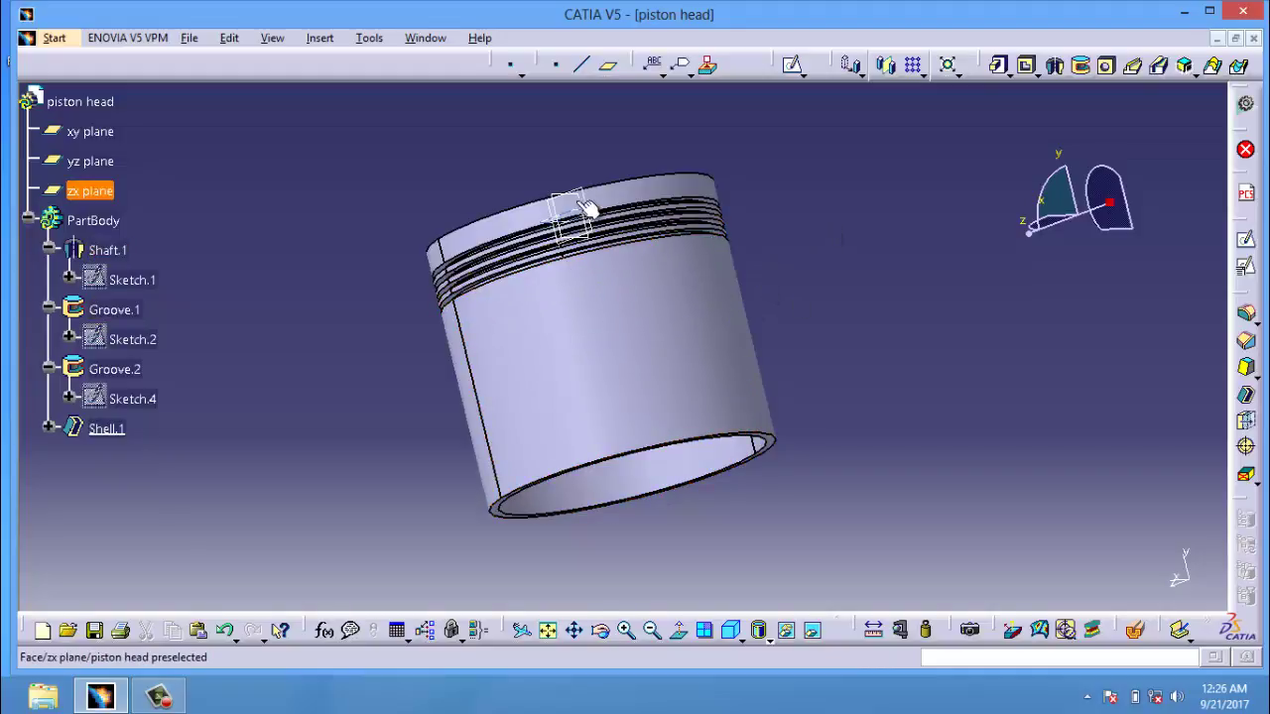
pyautogui.click(595, 240)
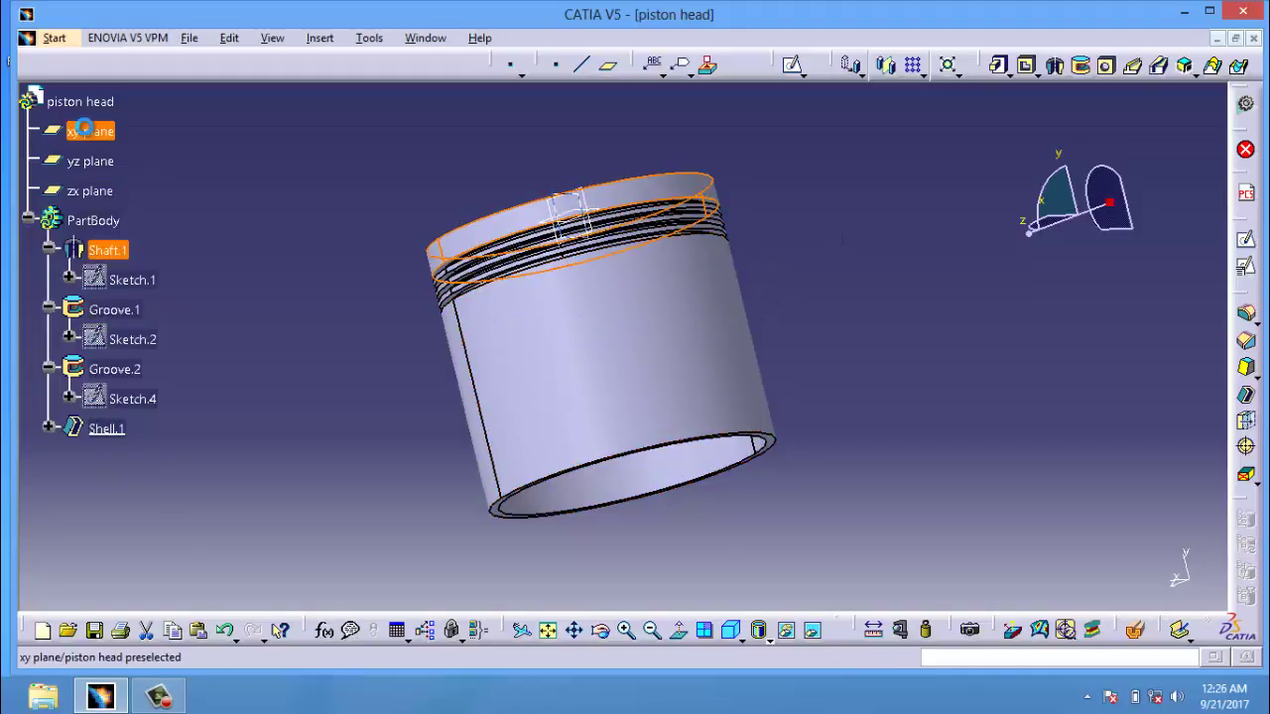
pyautogui.click(85, 128)
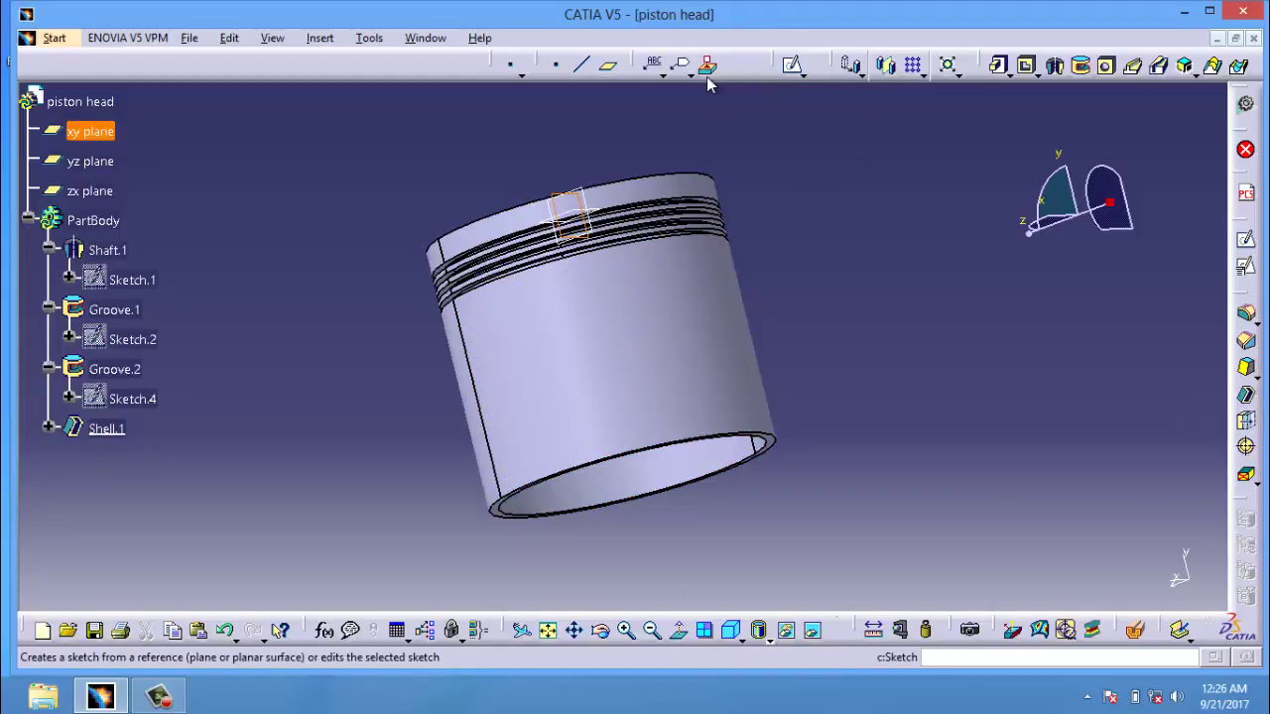
pyautogui.click(608, 66)
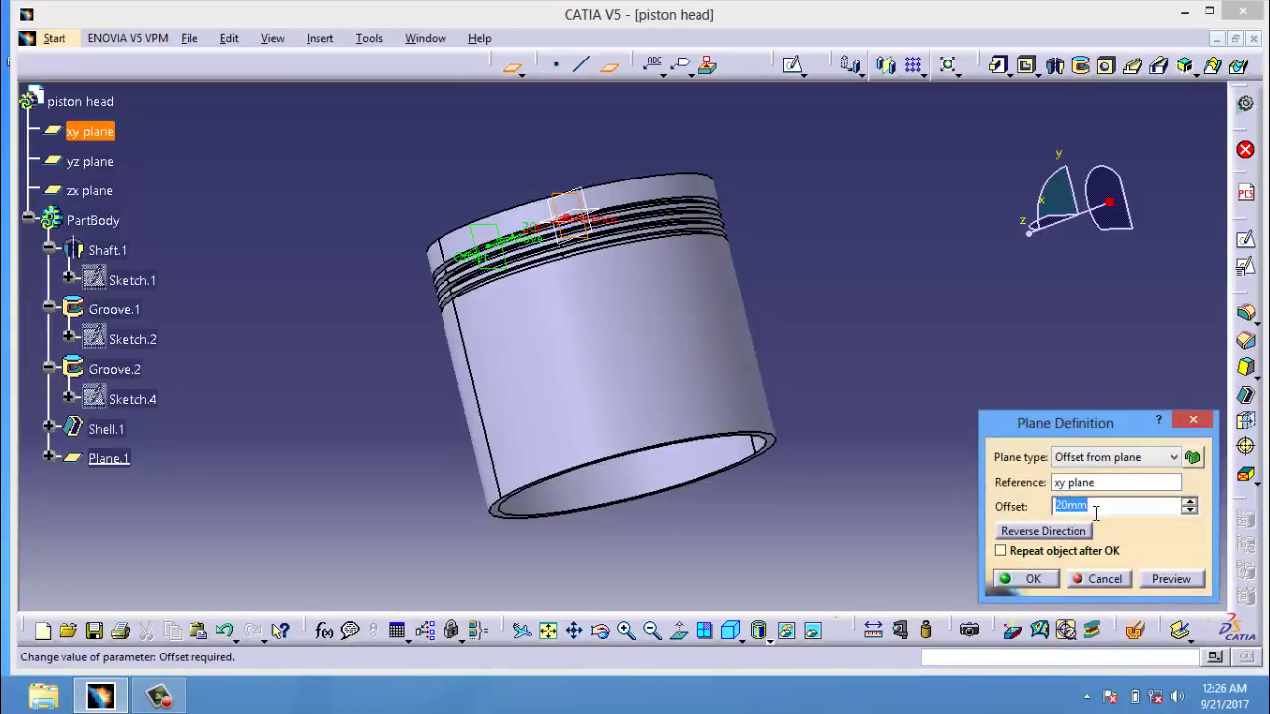
pyautogui.click(1118, 507)
pyautogui.write('27')
pyautogui.press('Return')
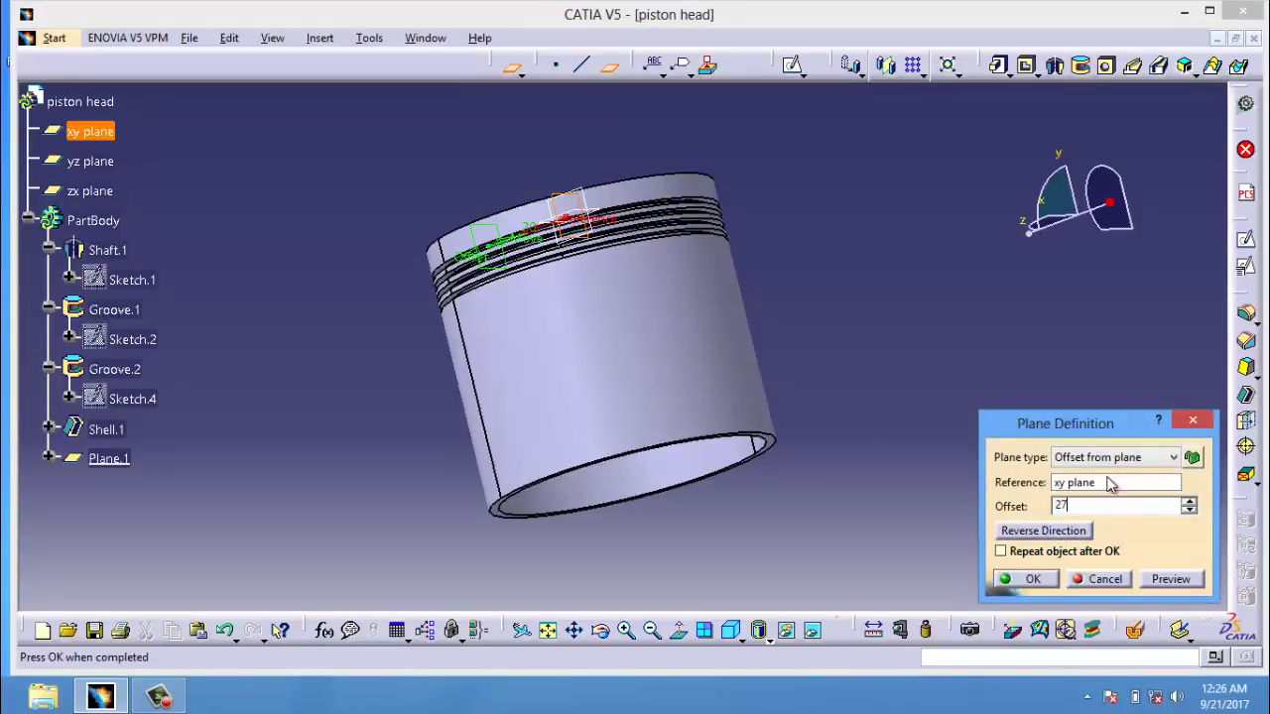
pyautogui.click(1111, 483)
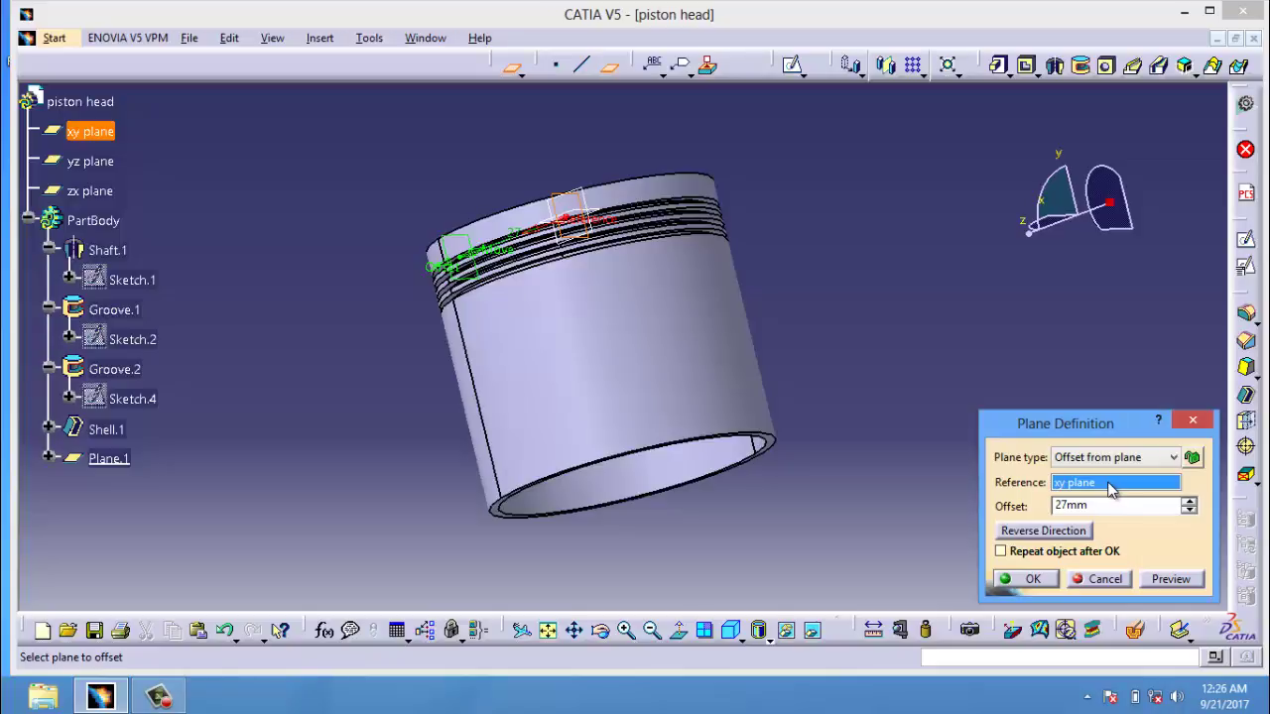
pyautogui.click(1043, 580)
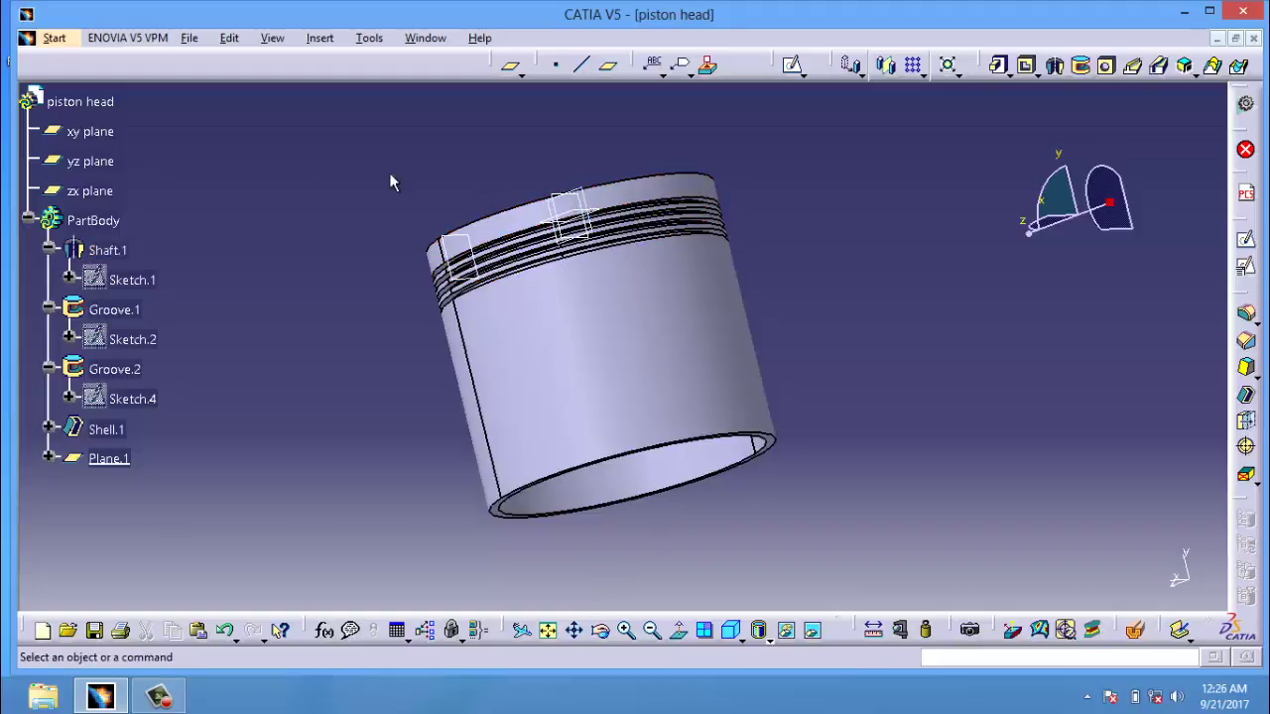
# - Start a sketch on the xy plane and draw a circle about 20 mm in diameter, centred on the V axis below the ring grooves
pyautogui.click(90, 131)
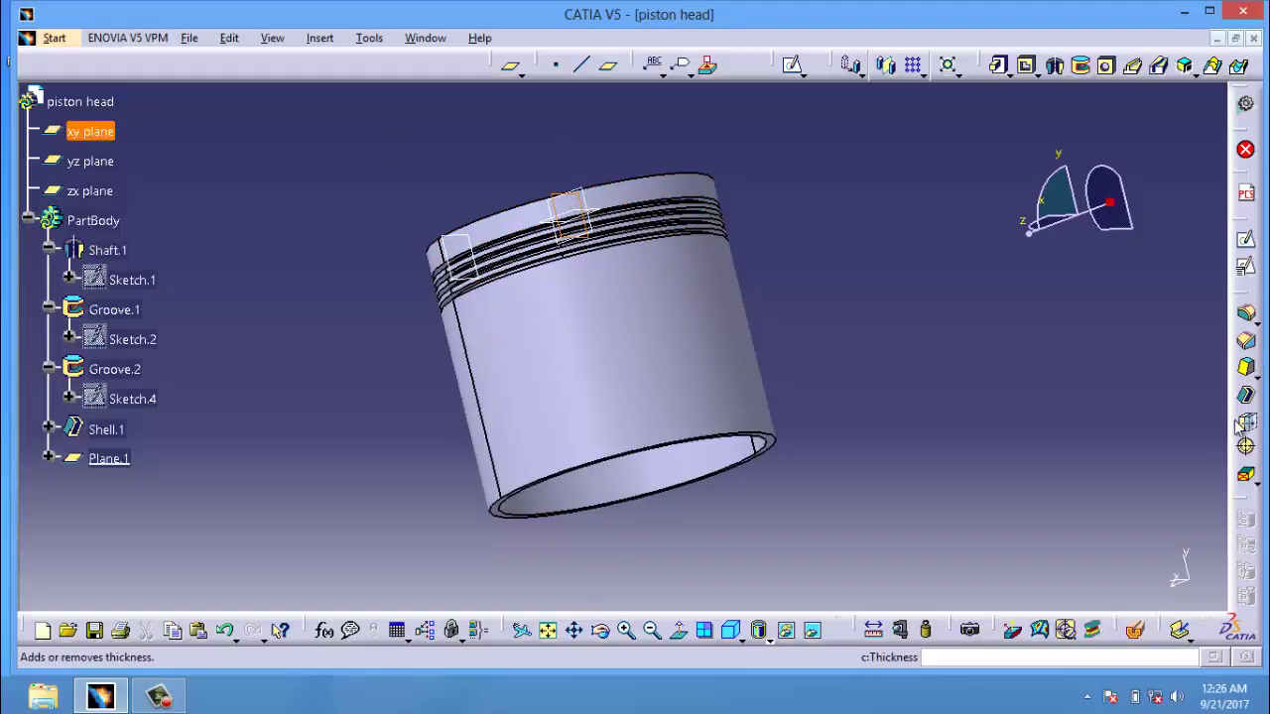
pyautogui.click(1244, 242)
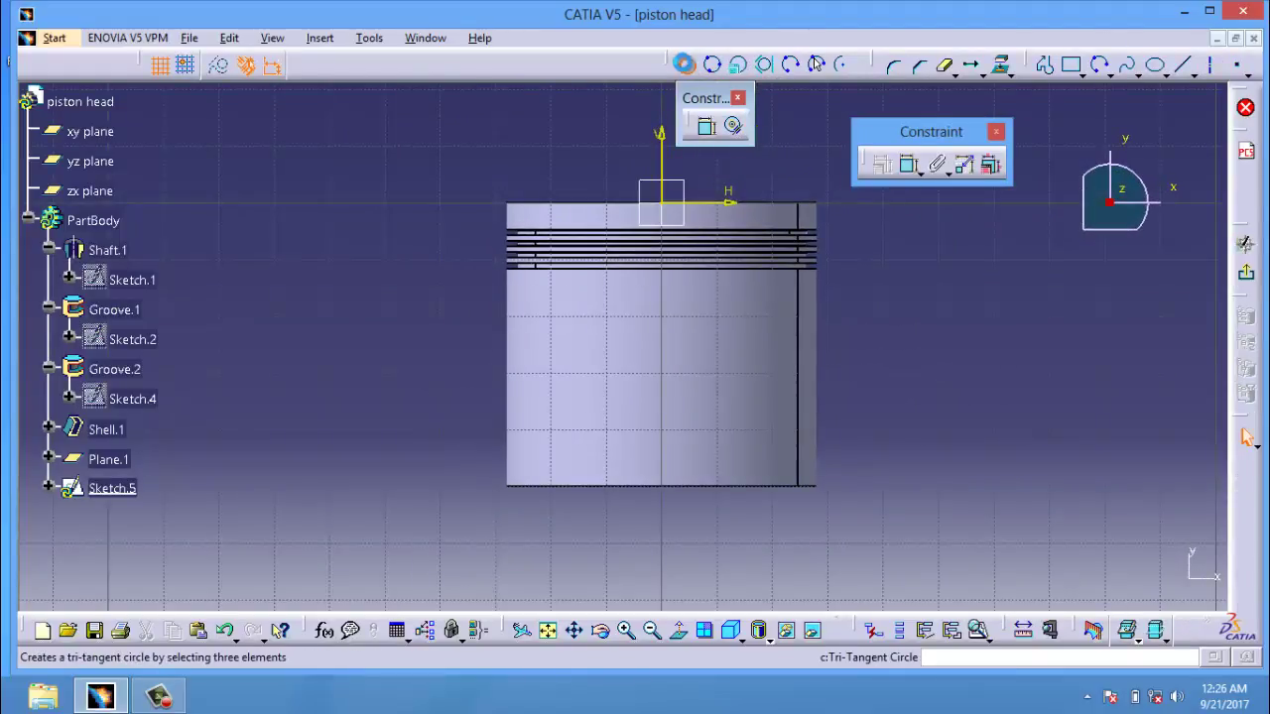
pyautogui.click(687, 64)
pyautogui.click(669, 339)
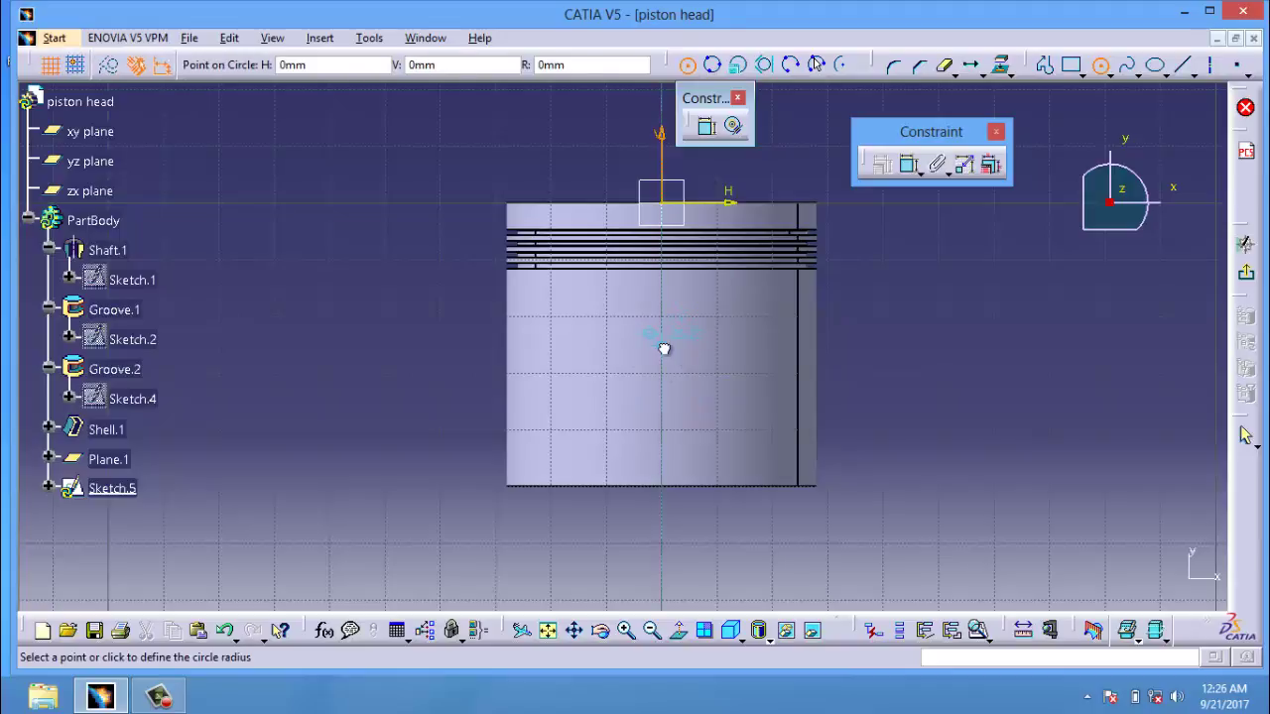
pyautogui.click(700, 393)
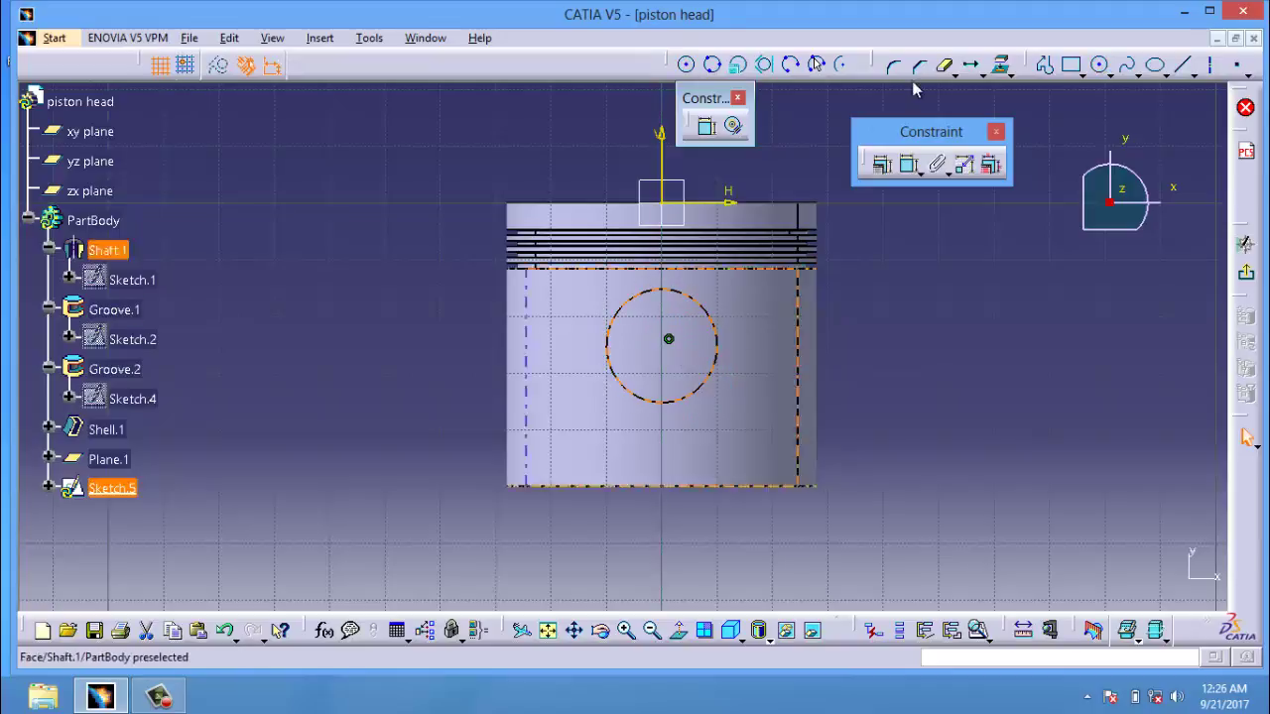
# - Constrain the distance from the piston's top edge to the top of the circle to 15 mm
pyautogui.click(706, 126)
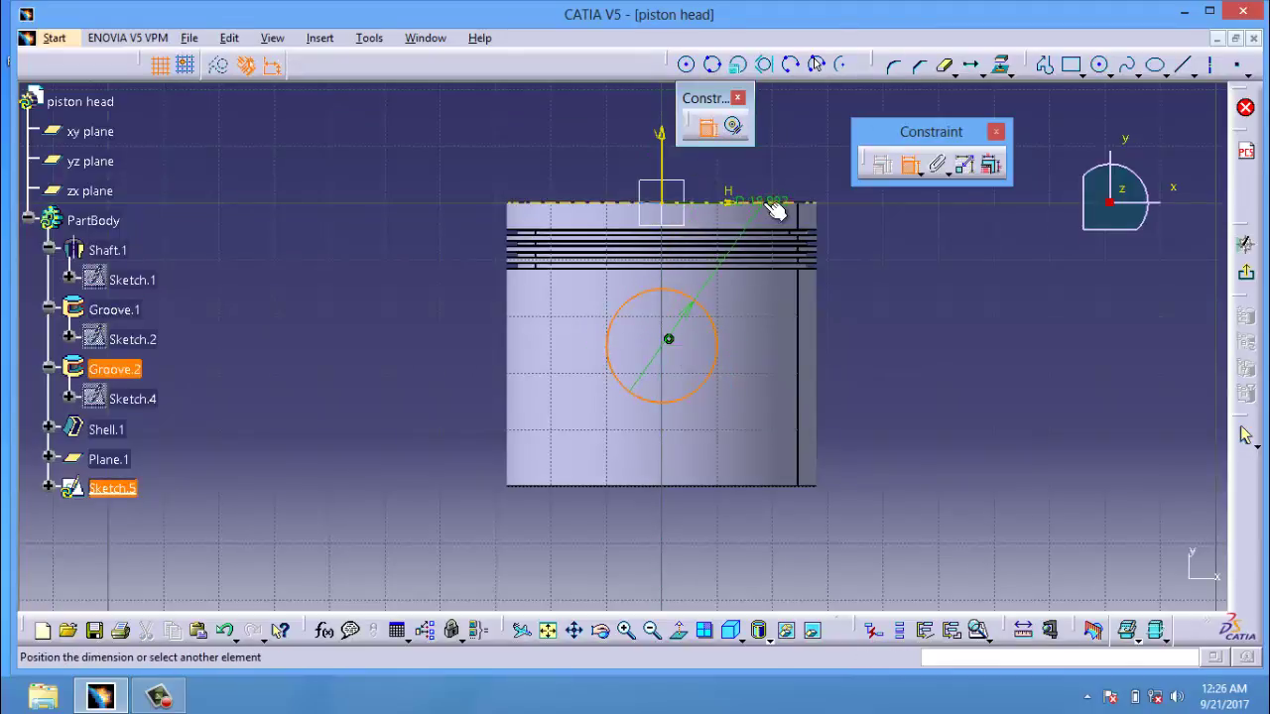
pyautogui.click(761, 204)
pyautogui.click(949, 255)
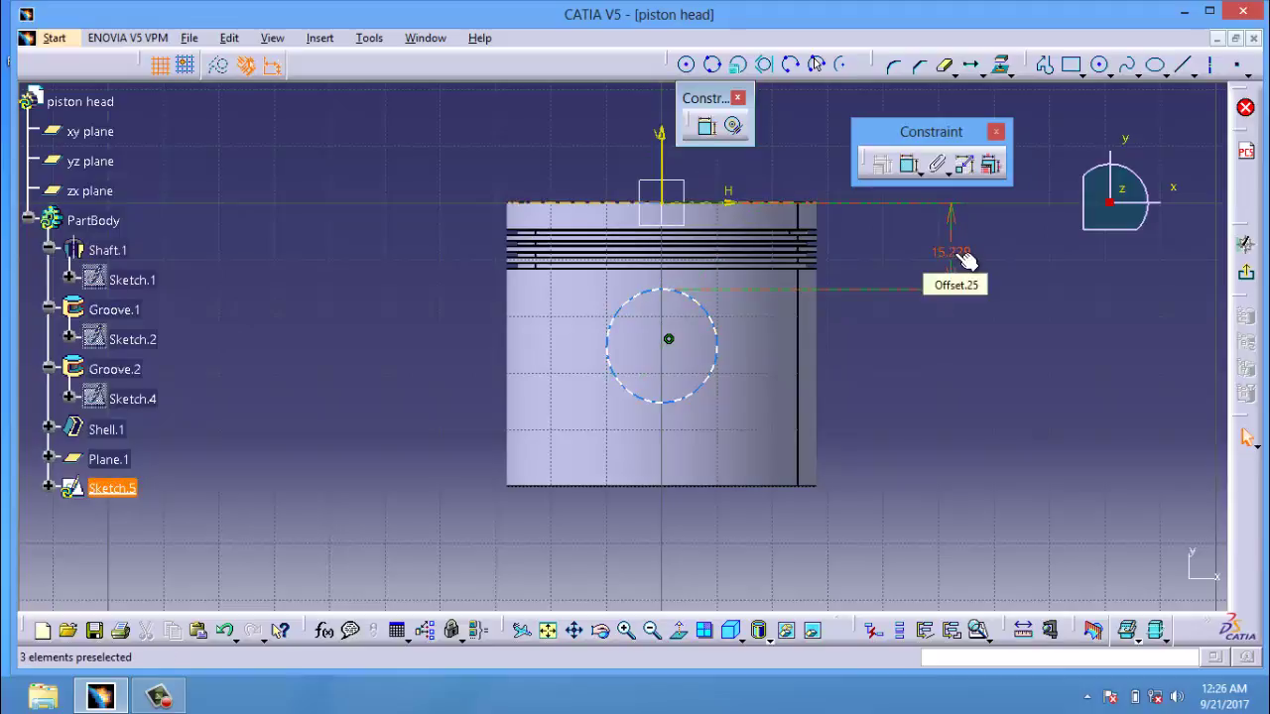
pyautogui.click(965, 248)
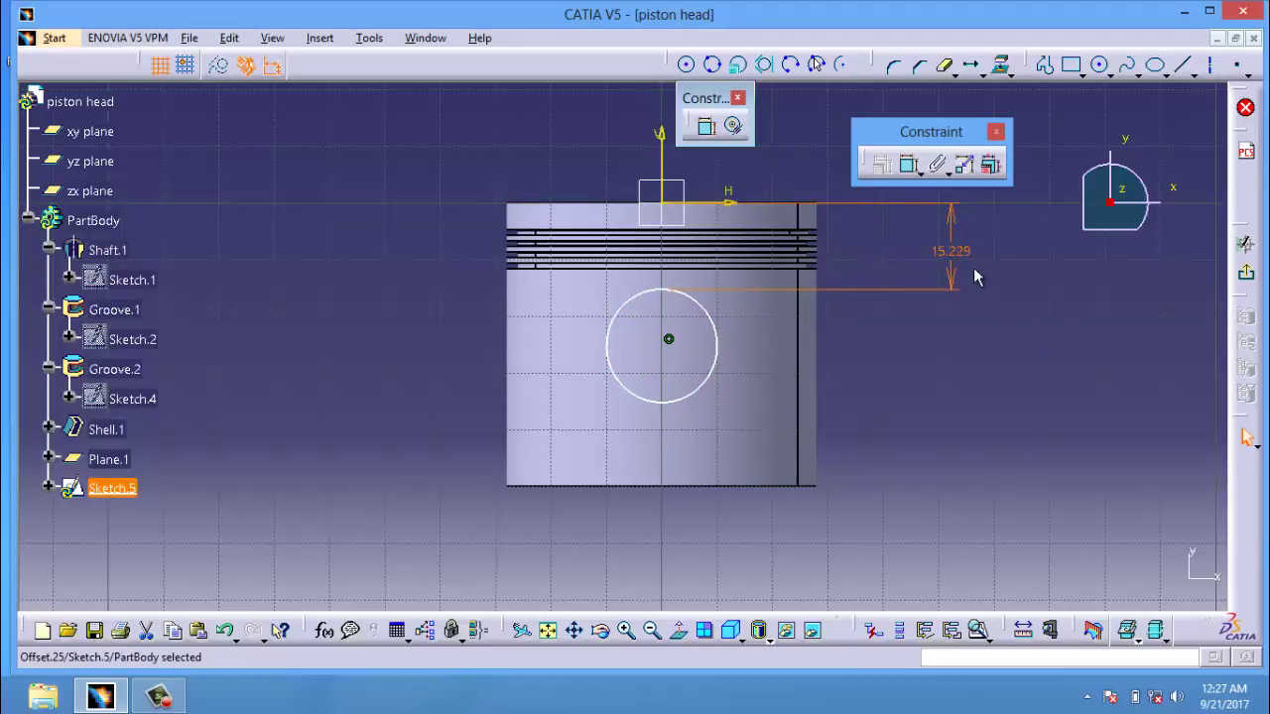
pyautogui.doubleClick(952, 250)
pyautogui.write('1')
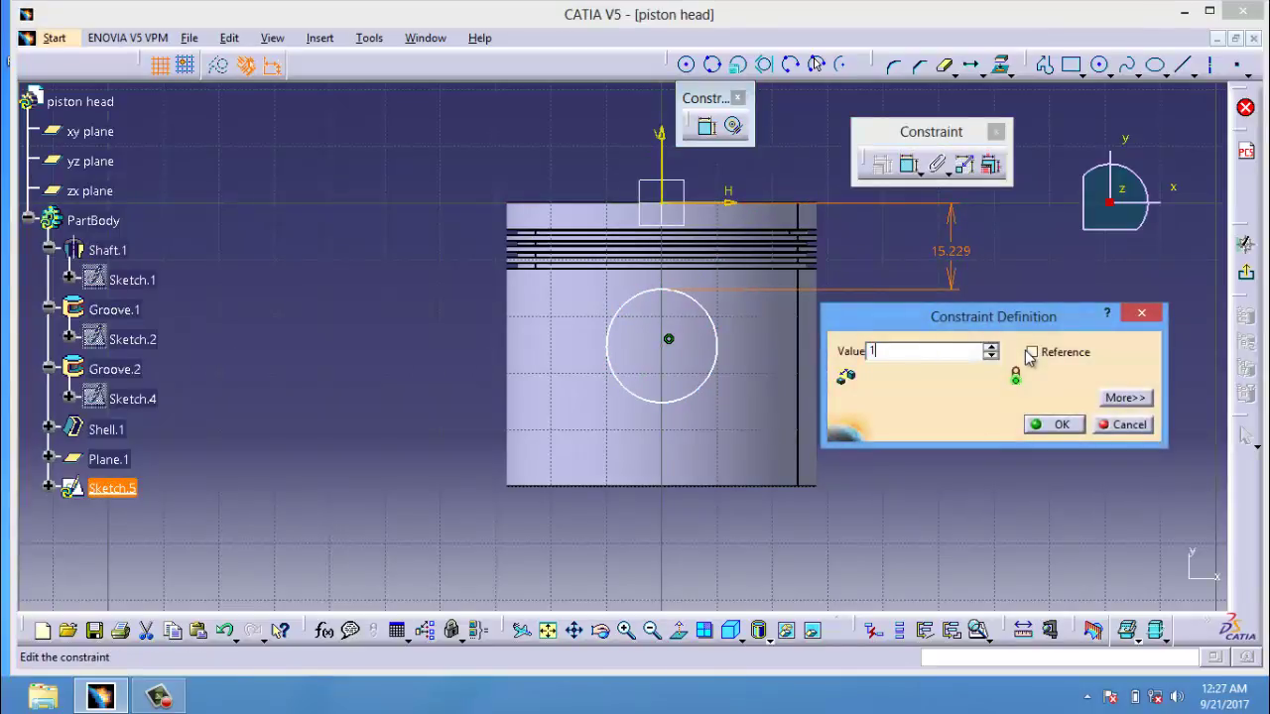
pyautogui.write('5')
pyautogui.click(1056, 424)
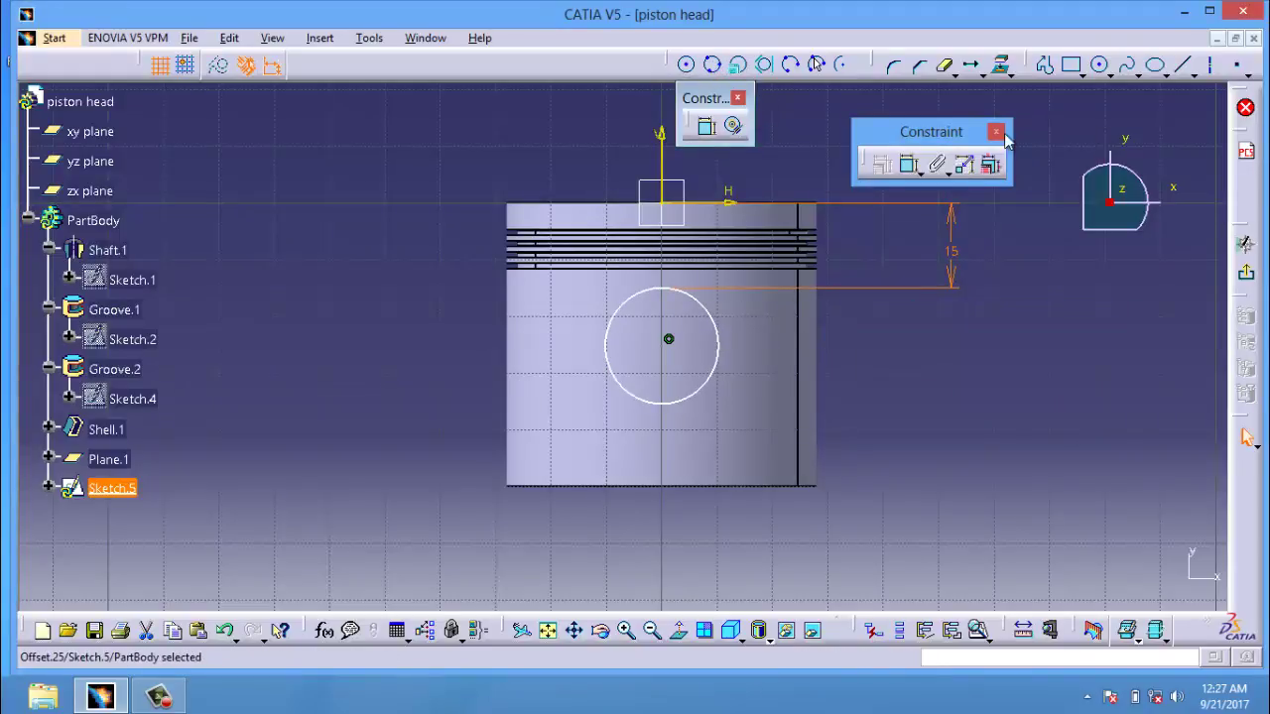
# - Dimension the circle's diameter below the ring grooves and set it to 15 mm
pyautogui.click(910, 167)
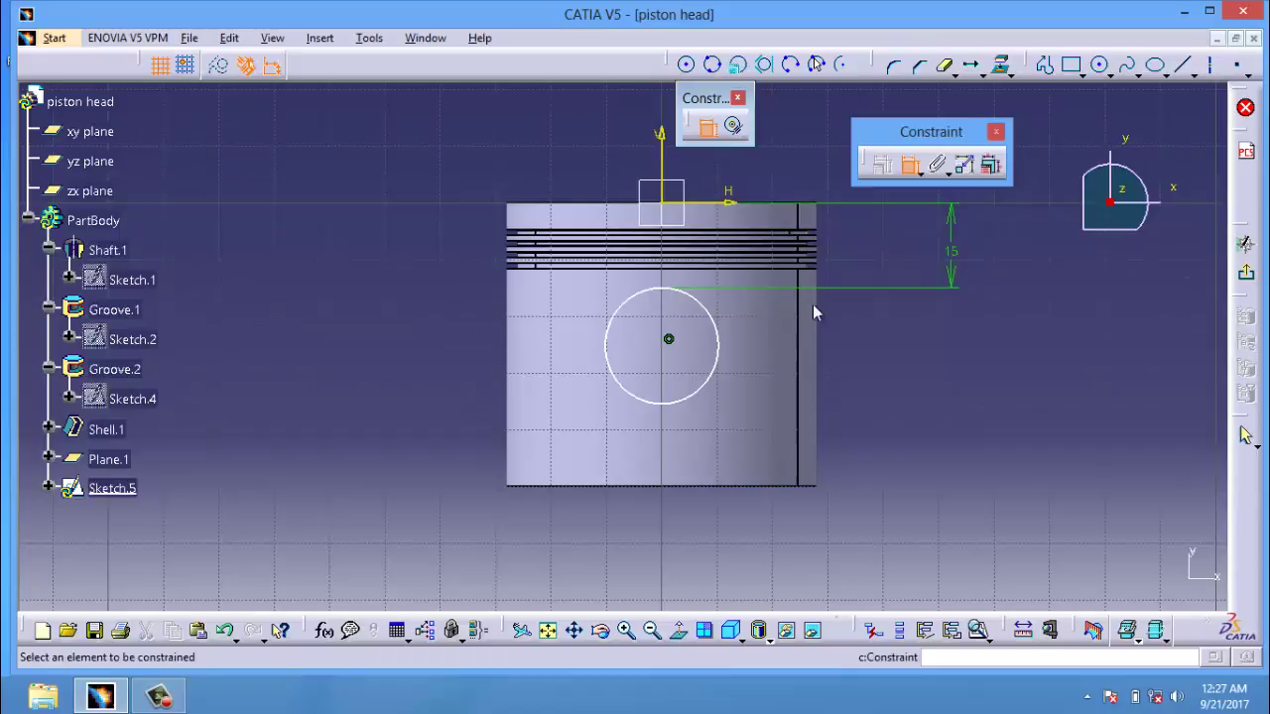
pyautogui.click(720, 343)
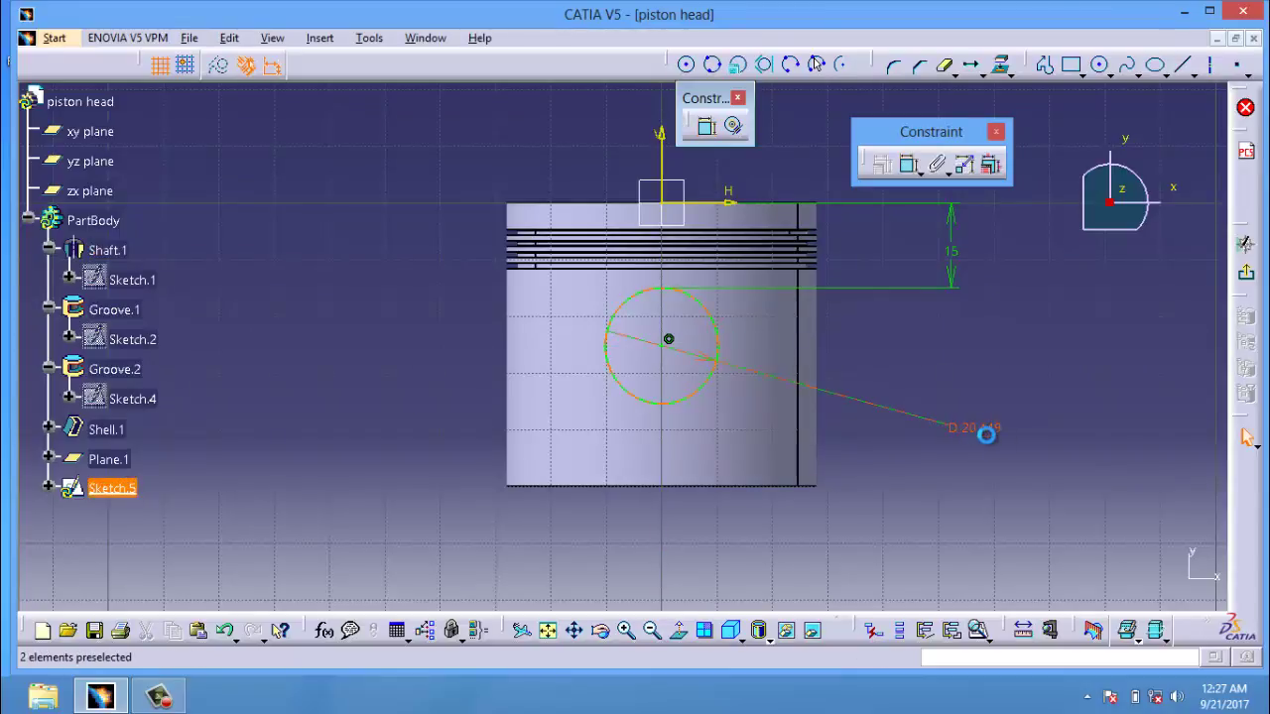
pyautogui.click(989, 443)
pyautogui.doubleClick(989, 443)
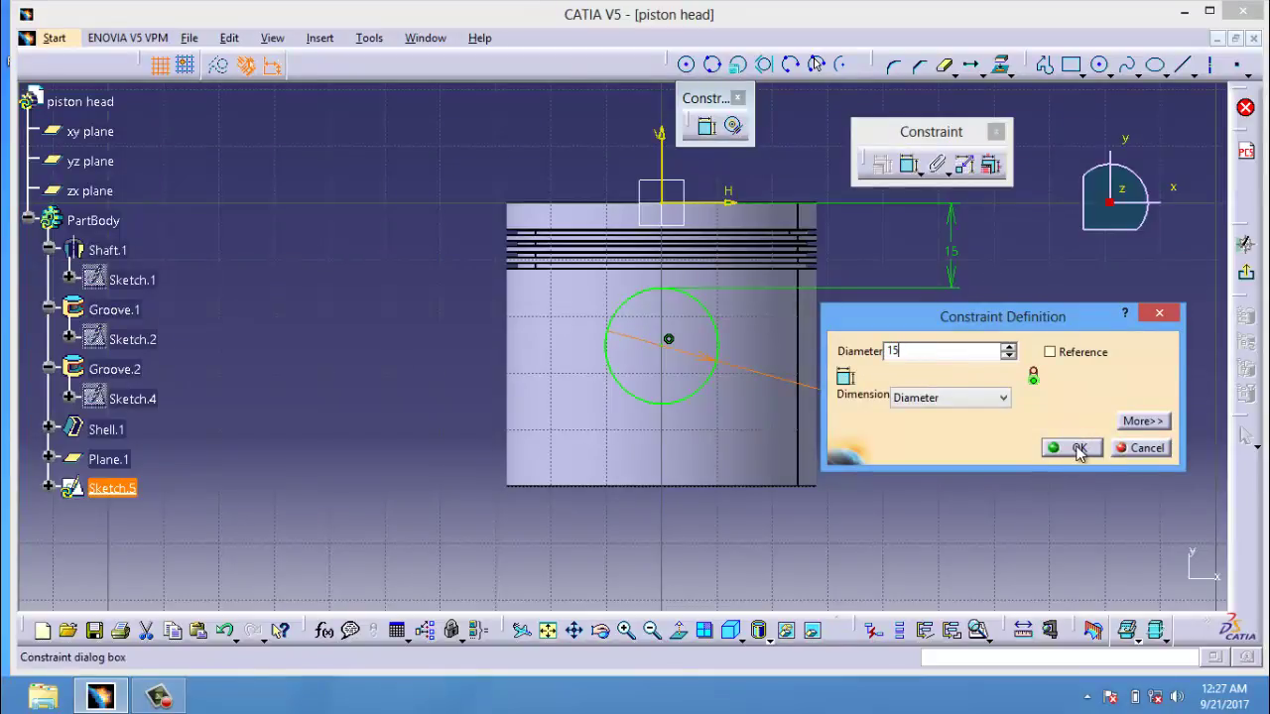
pyautogui.click(1071, 448)
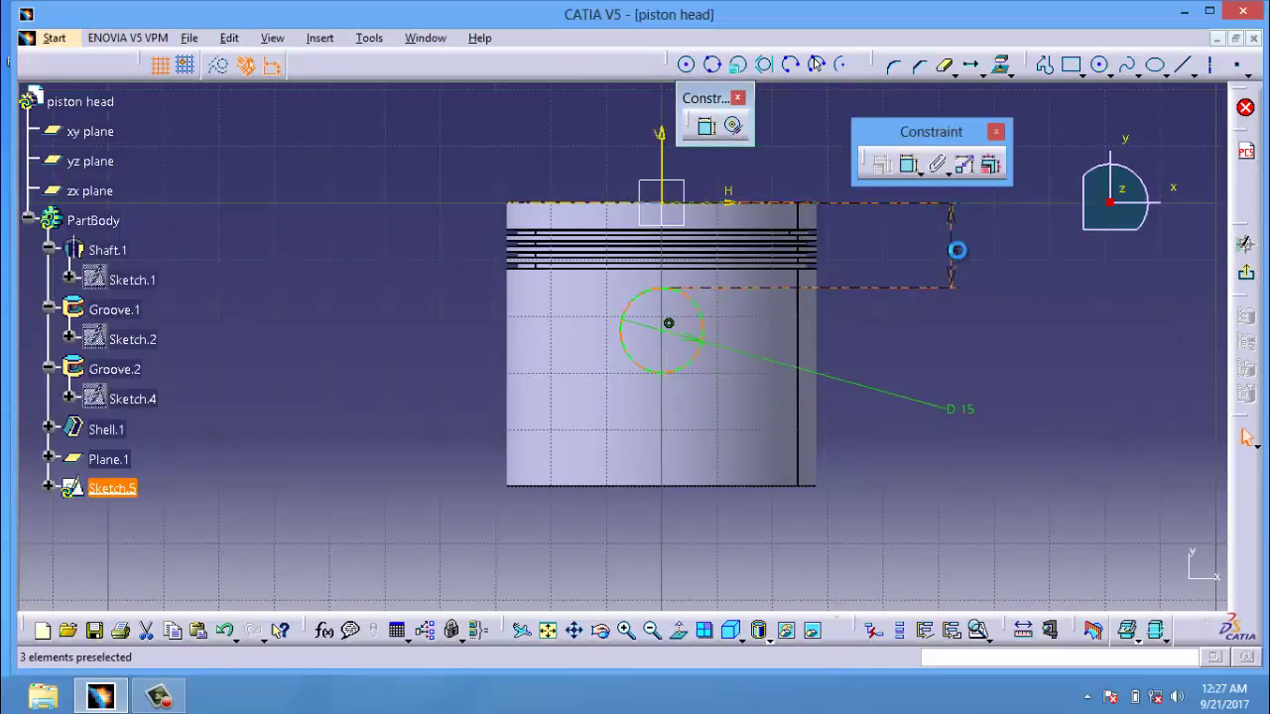
# - Set the distance from the piston's top edge to the top of the circle to 21 mm
pyautogui.click(954, 251)
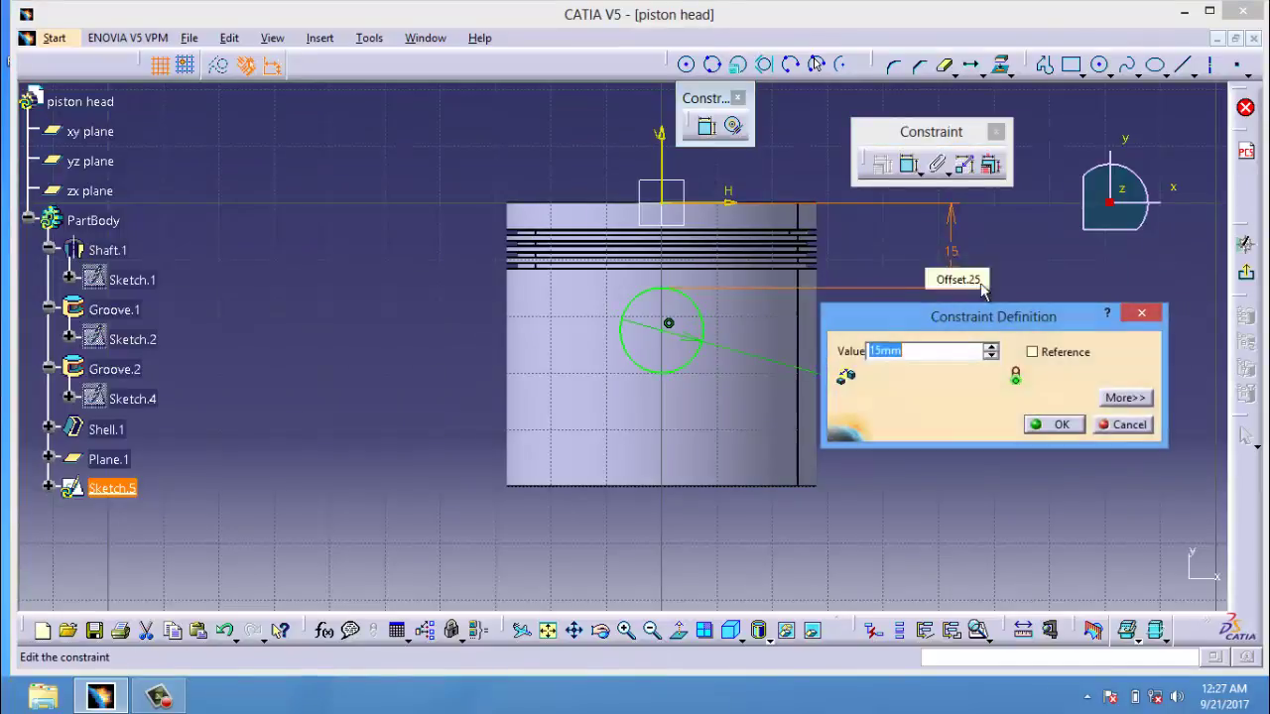
pyautogui.write('21')
pyautogui.click(1033, 427)
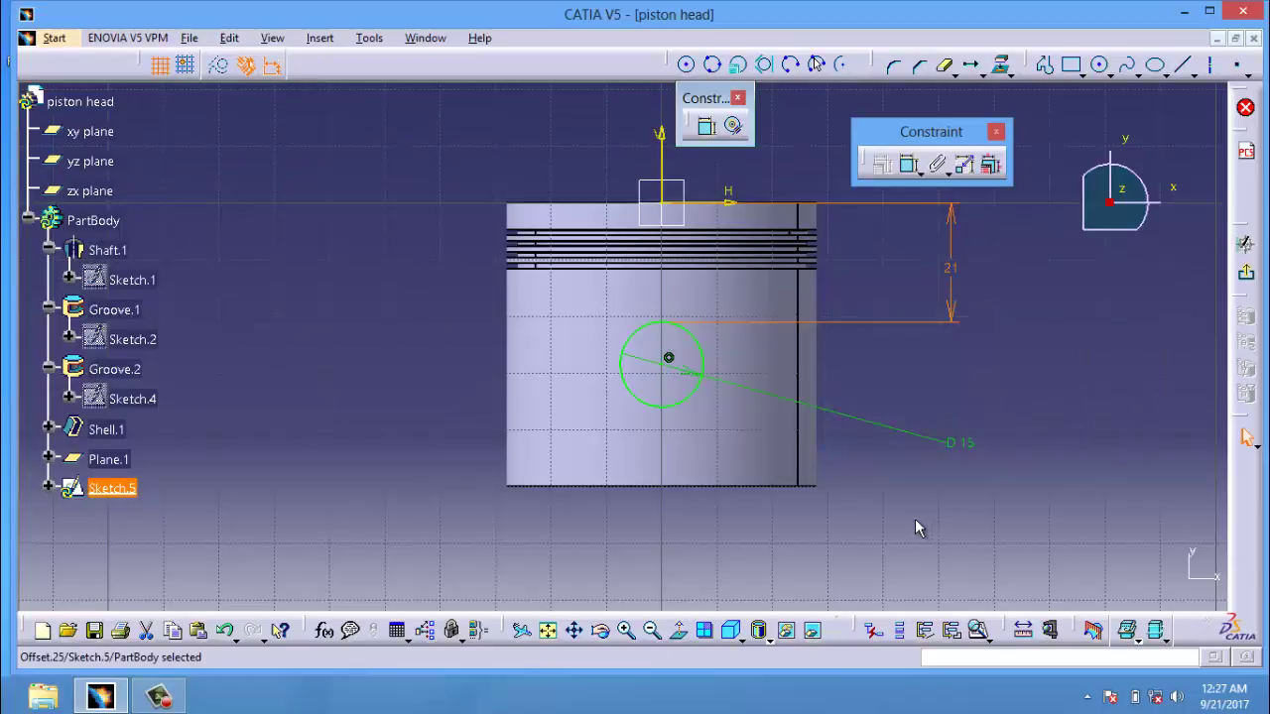
# - Set the distance between the piston's top edge and the circle to 20 mm and finish the sketch
pyautogui.doubleClick(951, 270)
pyautogui.write('20')
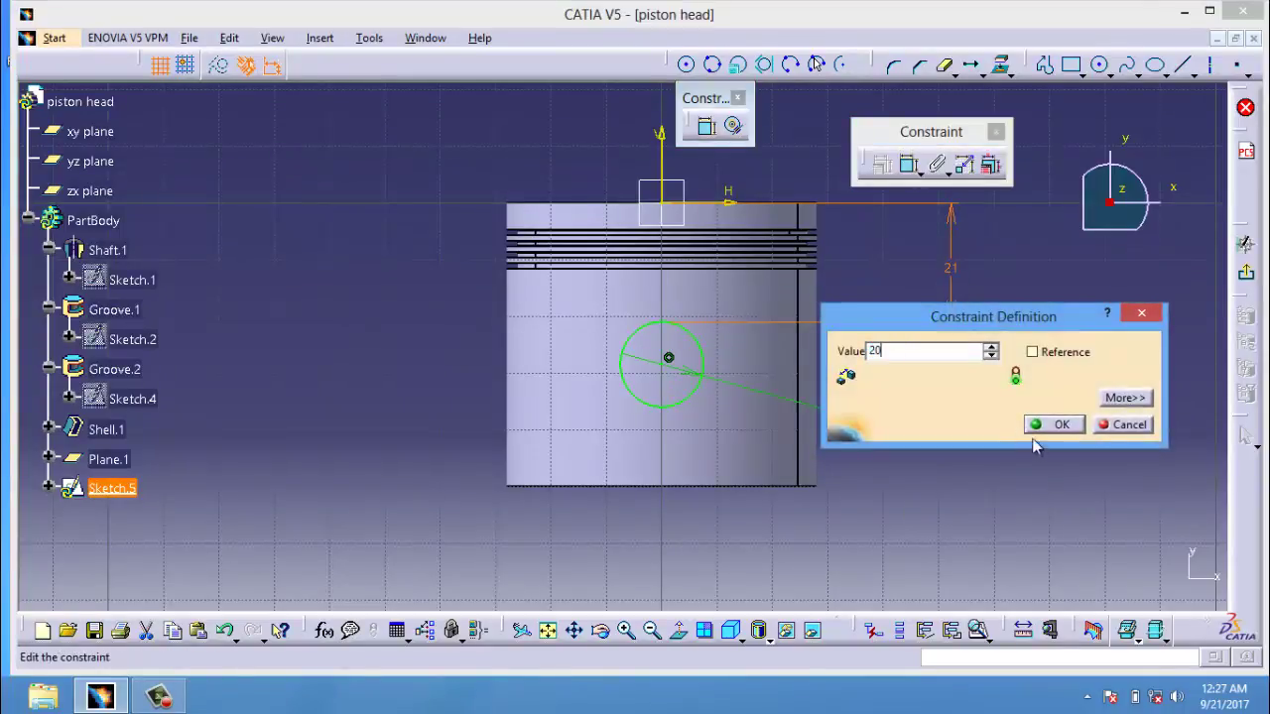
pyautogui.click(1053, 424)
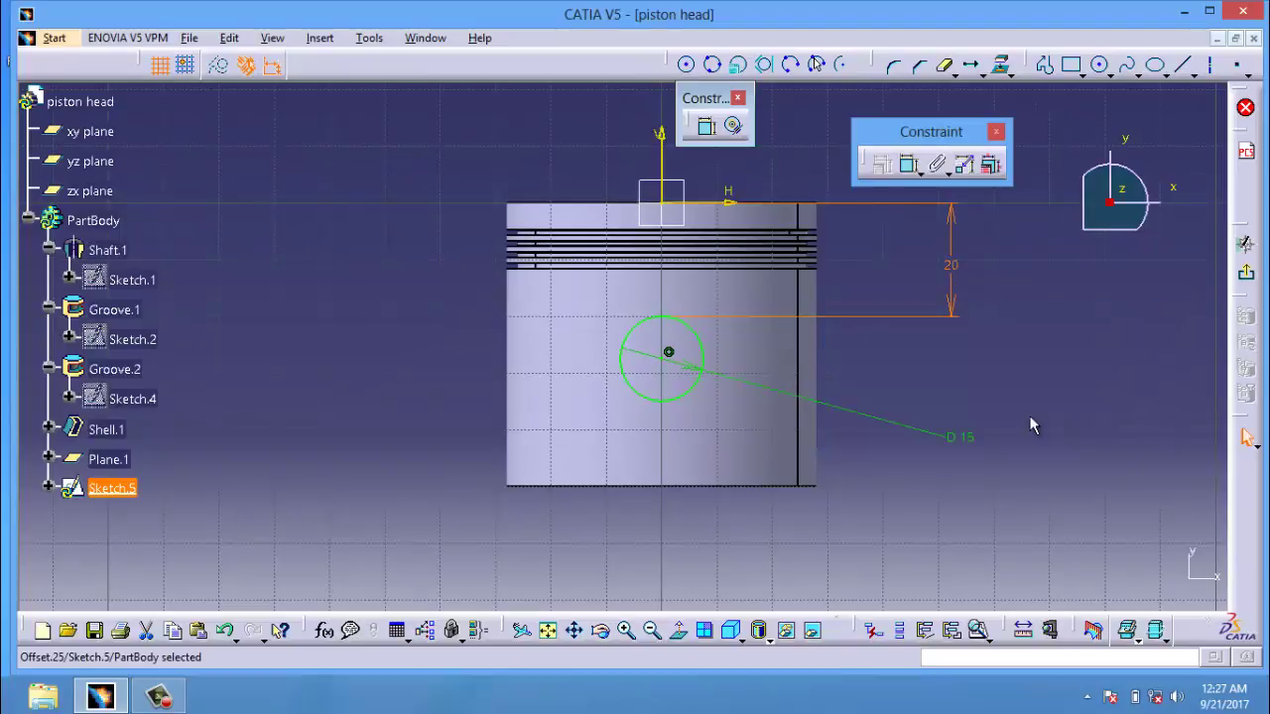
pyautogui.click(1245, 268)
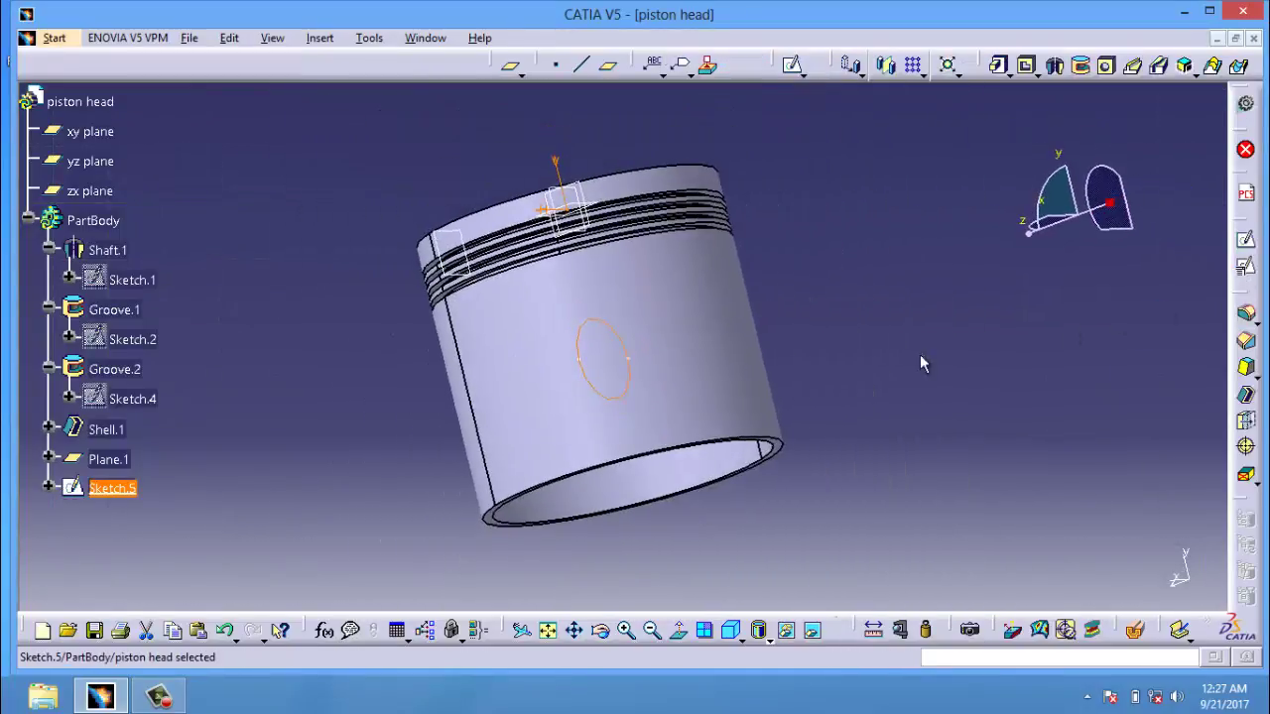
# - Cut the pin hole through the piston walls with a Pocket of the circle sketch, 27 mm deep with mirrored extent
pyautogui.click(1028, 72)
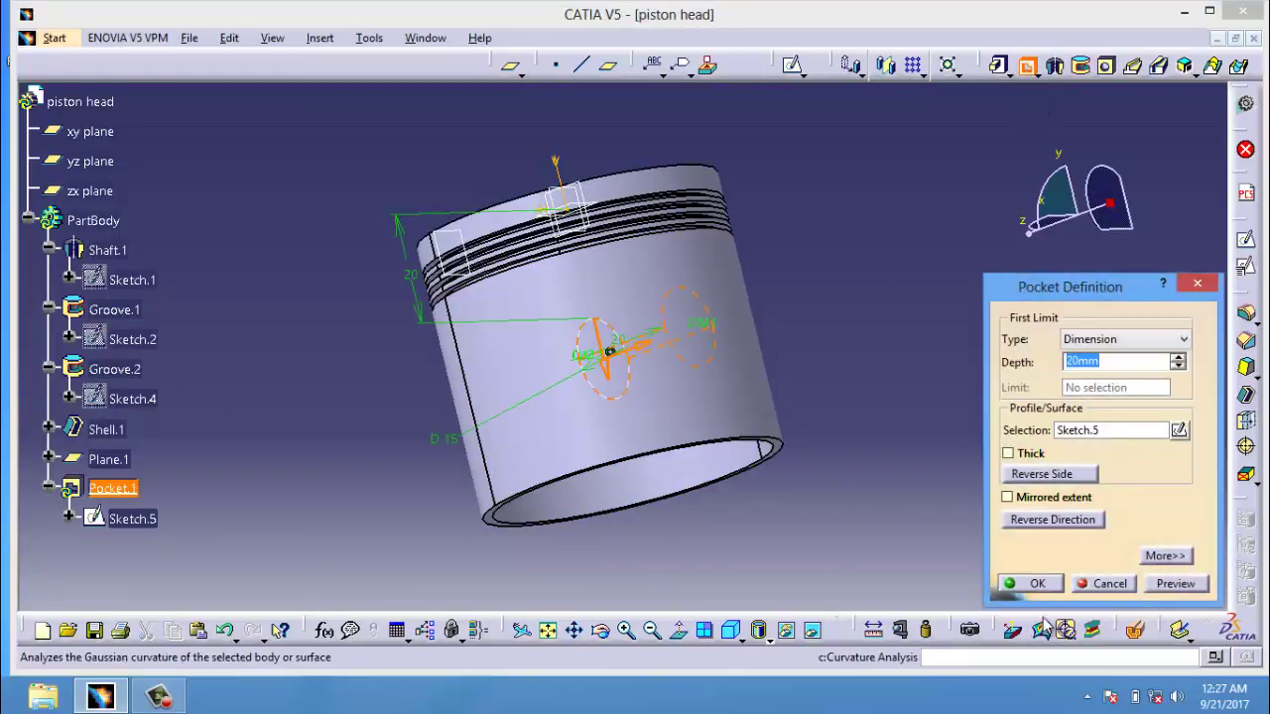
pyautogui.click(1051, 498)
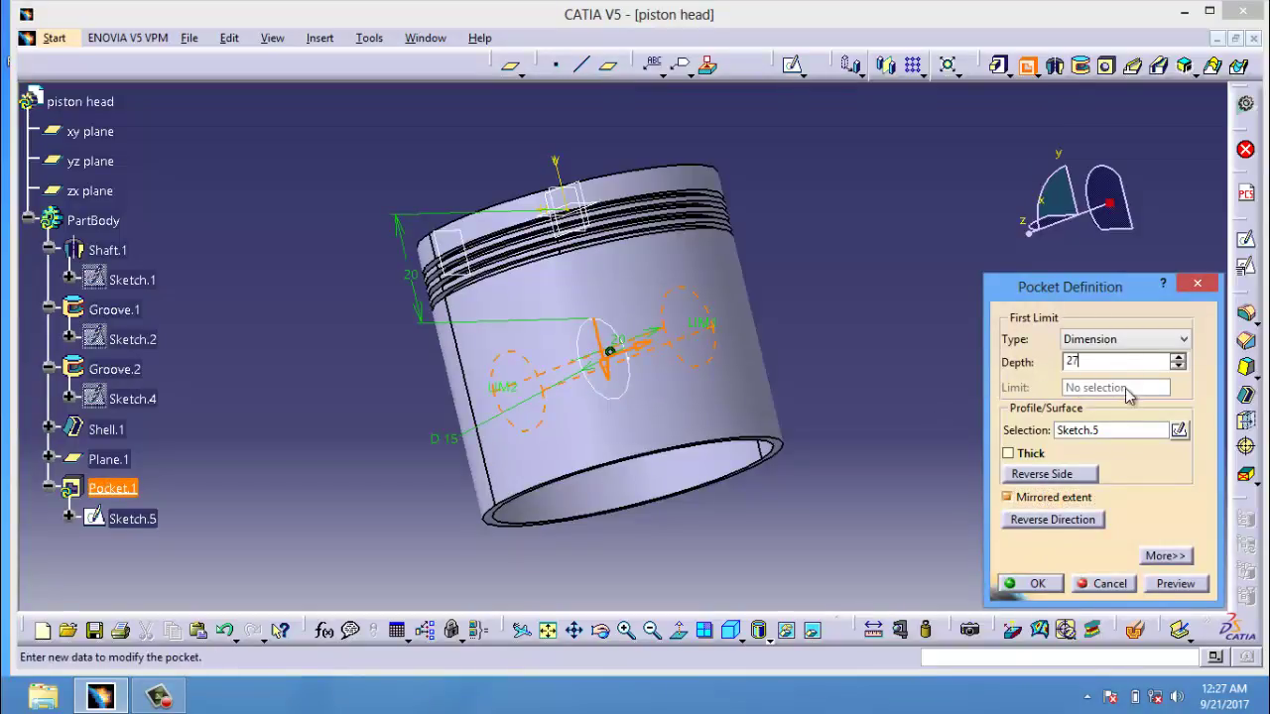
pyautogui.click(1114, 431)
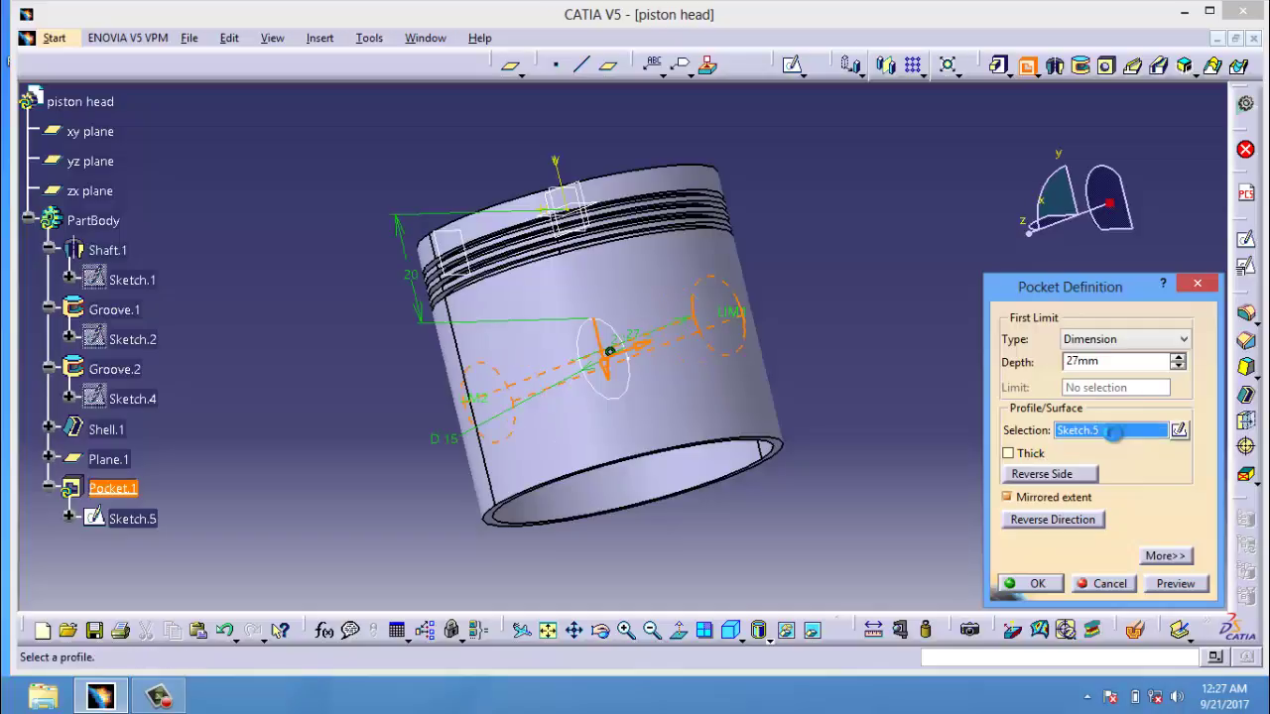
pyautogui.click(1170, 586)
pyautogui.click(1042, 583)
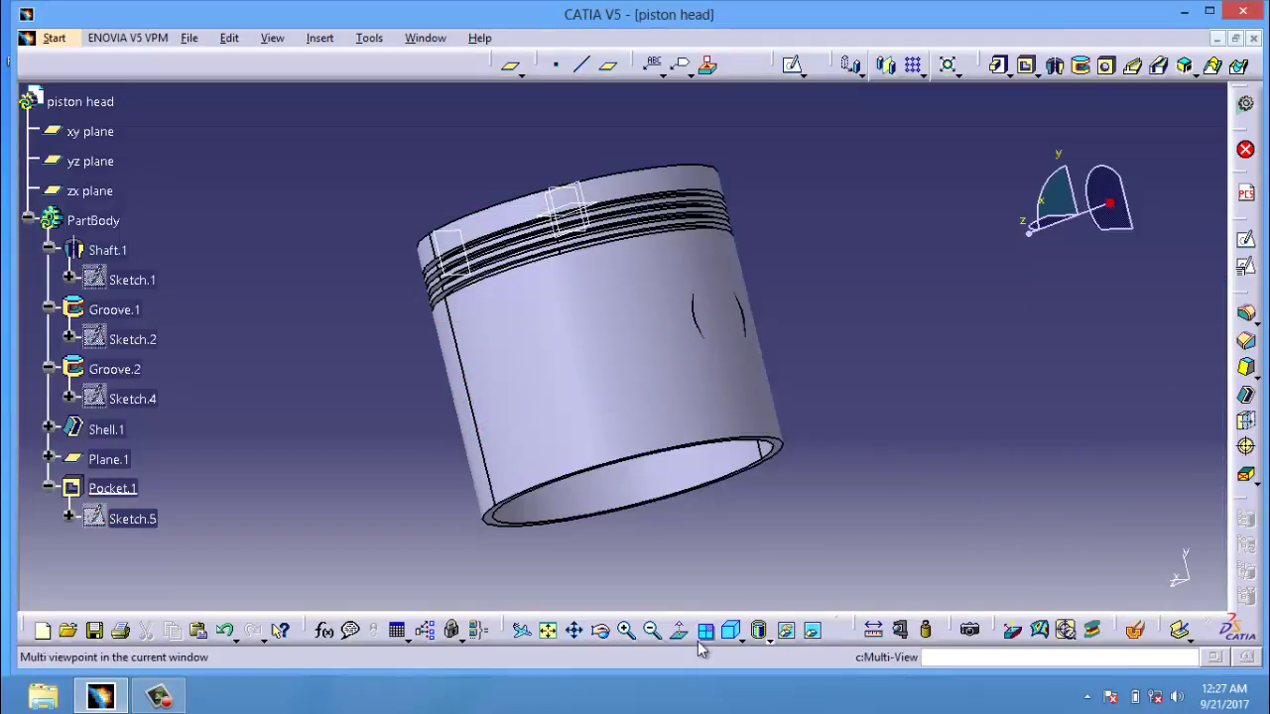
pyautogui.click(603, 630)
pyautogui.moveTo(737, 426); pyautogui.dragTo(764, 496)
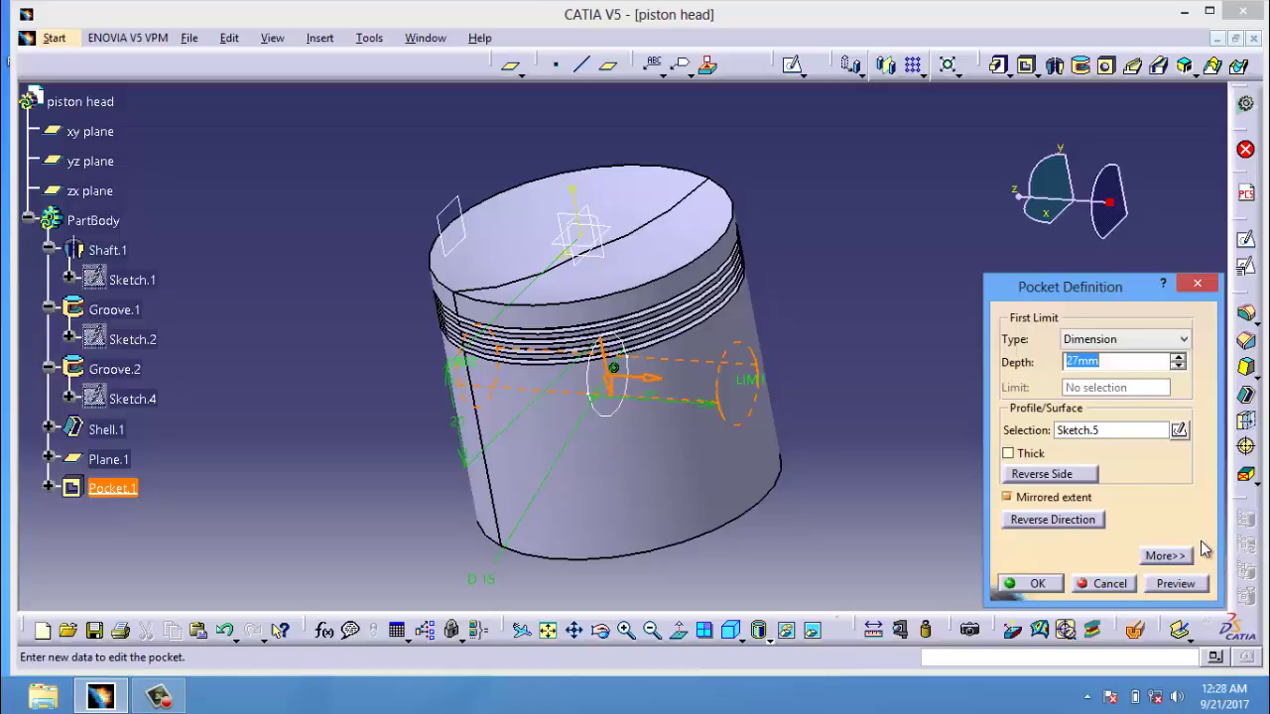
pyautogui.click(1055, 585)
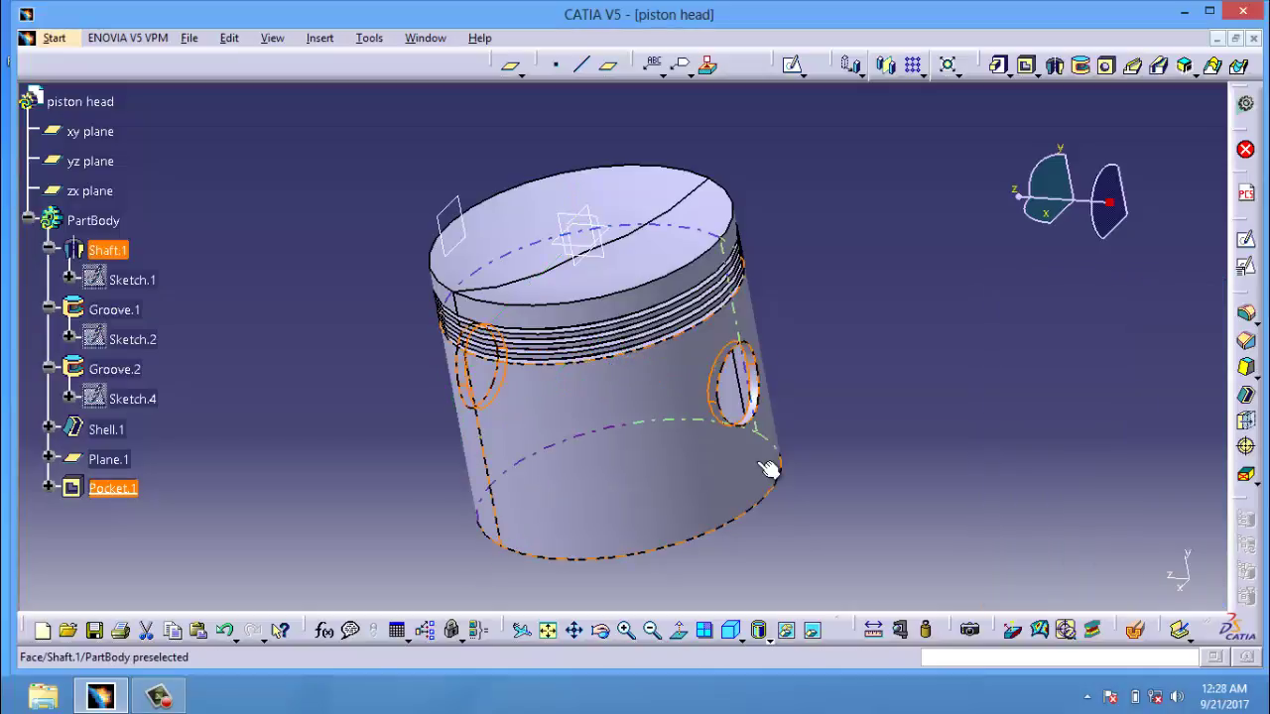
# - Start a sketch on the offset plane, project the pin hole's circular edge into it, and finish the sketch
pyautogui.click(600, 630)
pyautogui.moveTo(723, 447); pyautogui.dragTo(922, 297)
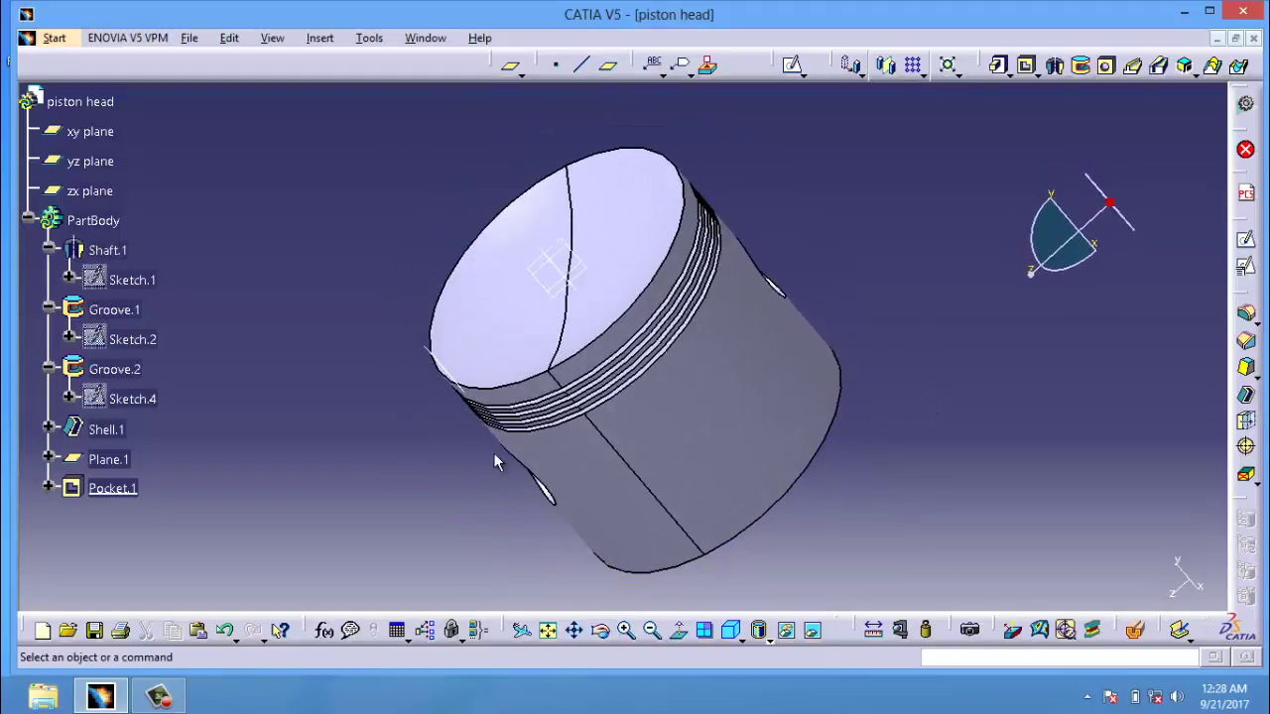
pyautogui.click(447, 367)
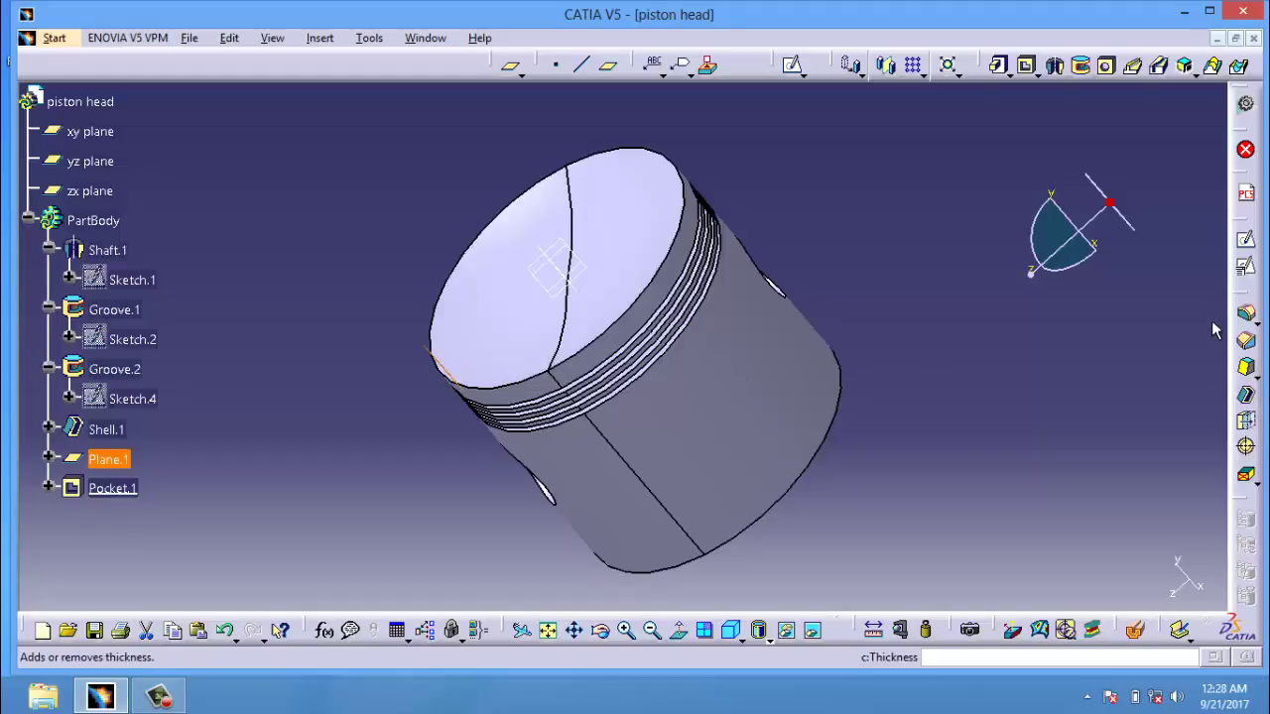
pyautogui.click(1245, 238)
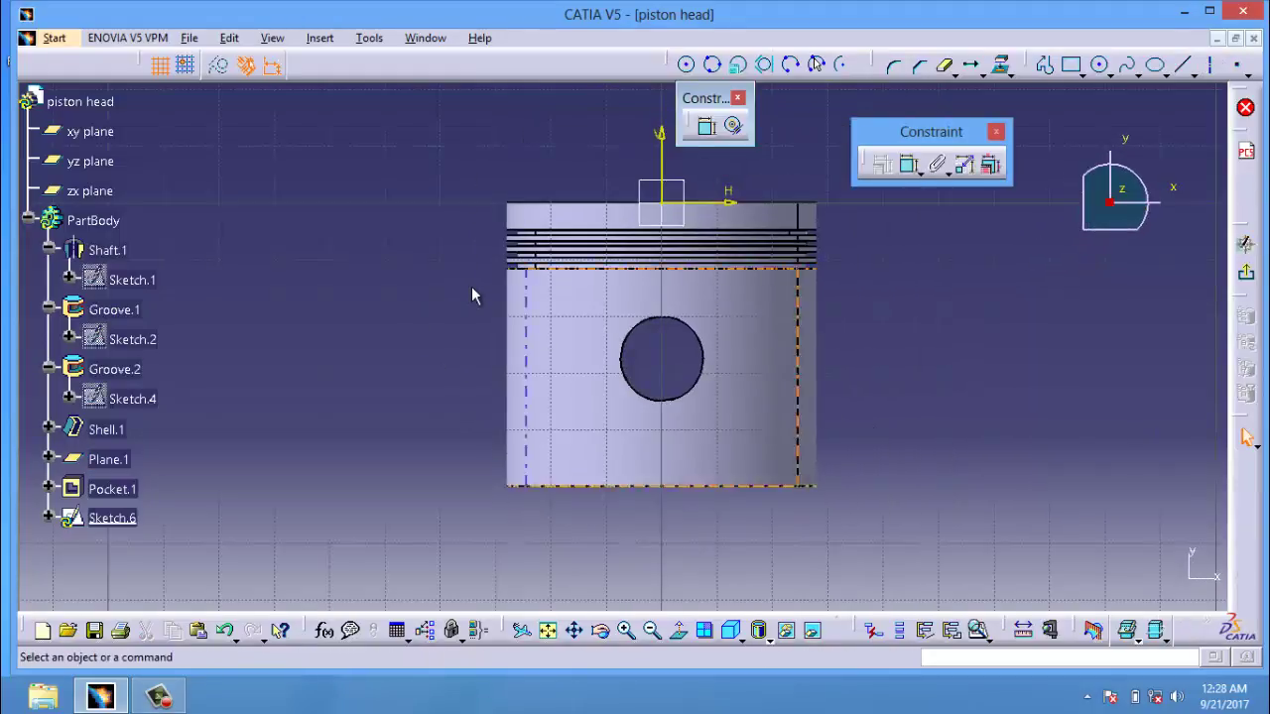
pyautogui.click(1000, 78)
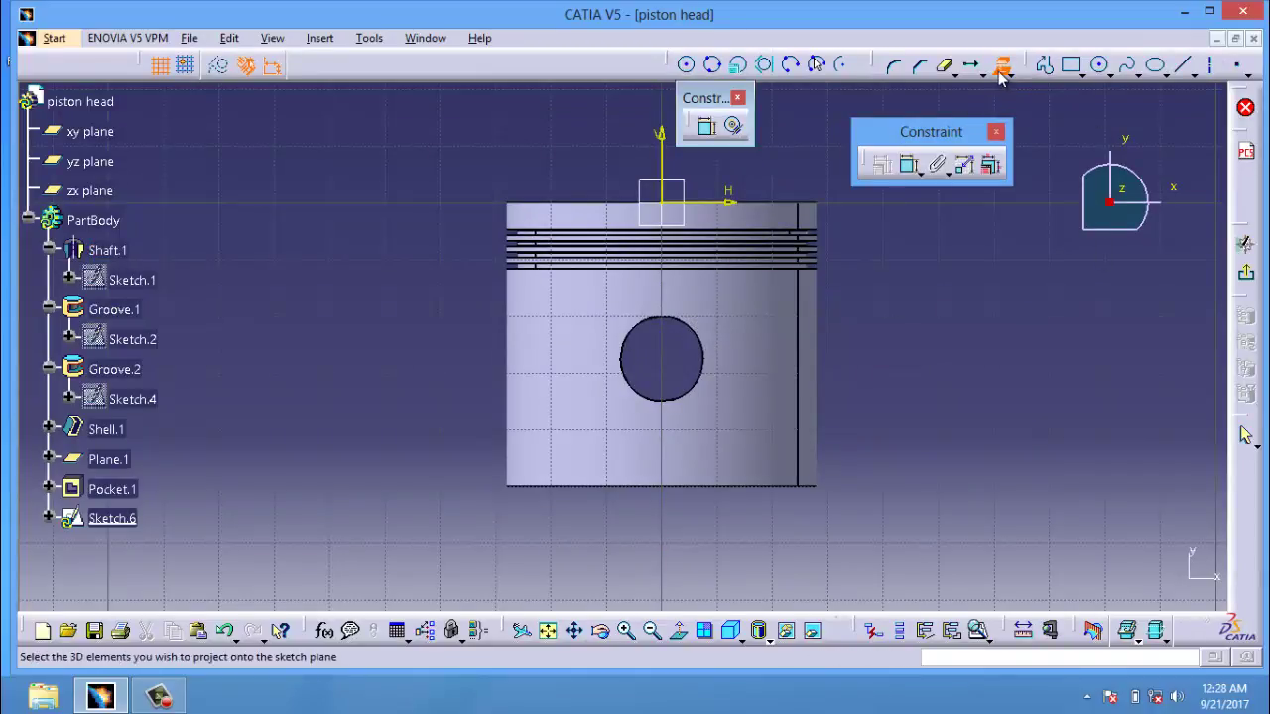
pyautogui.click(727, 360)
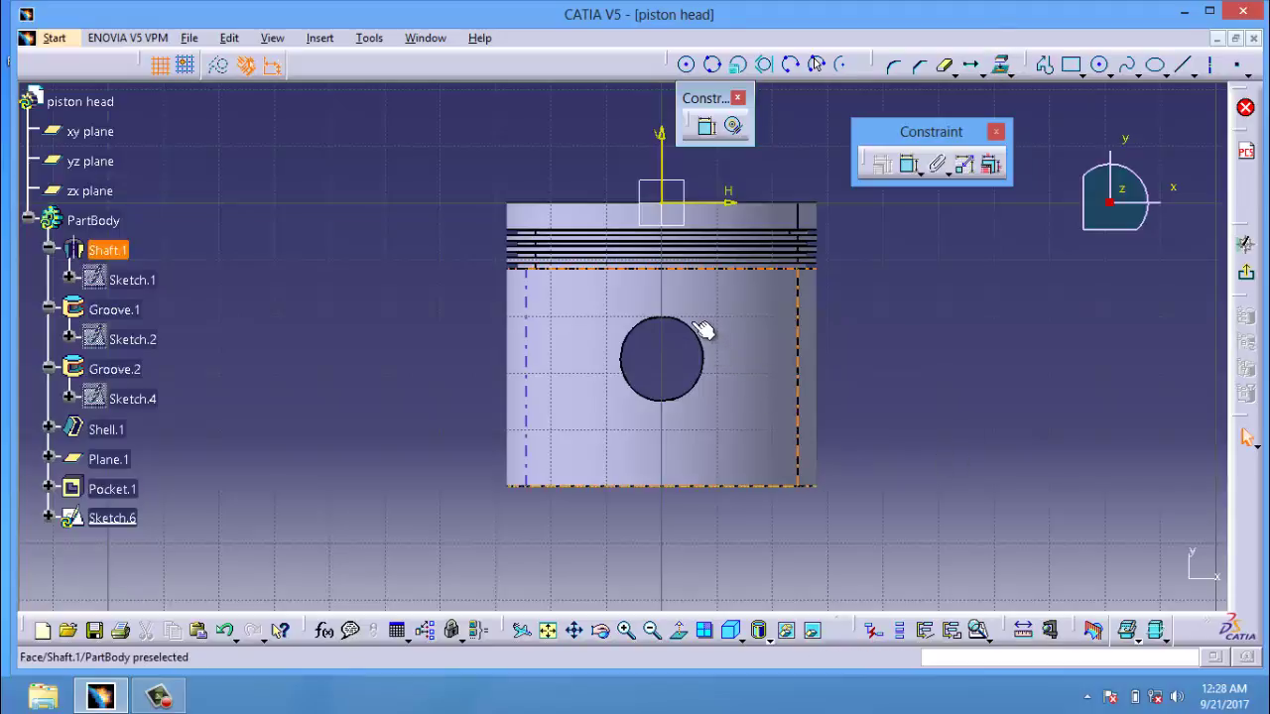
pyautogui.click(692, 369)
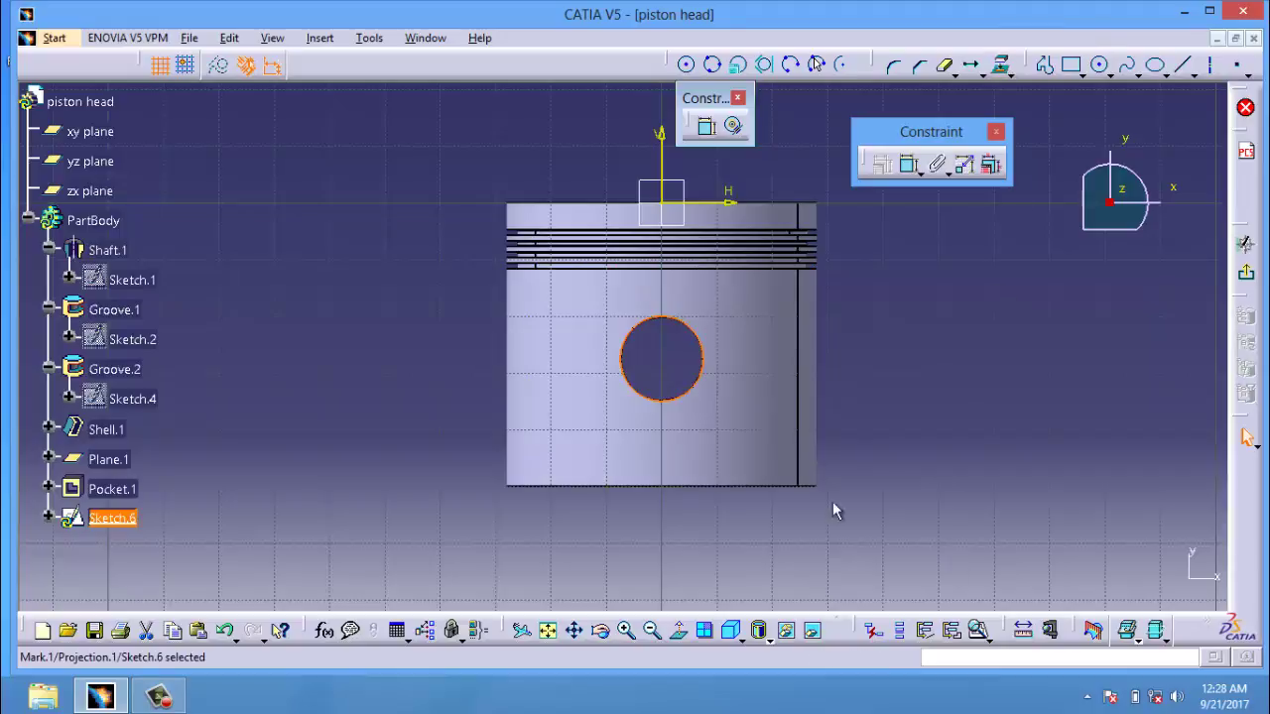
pyautogui.click(1247, 282)
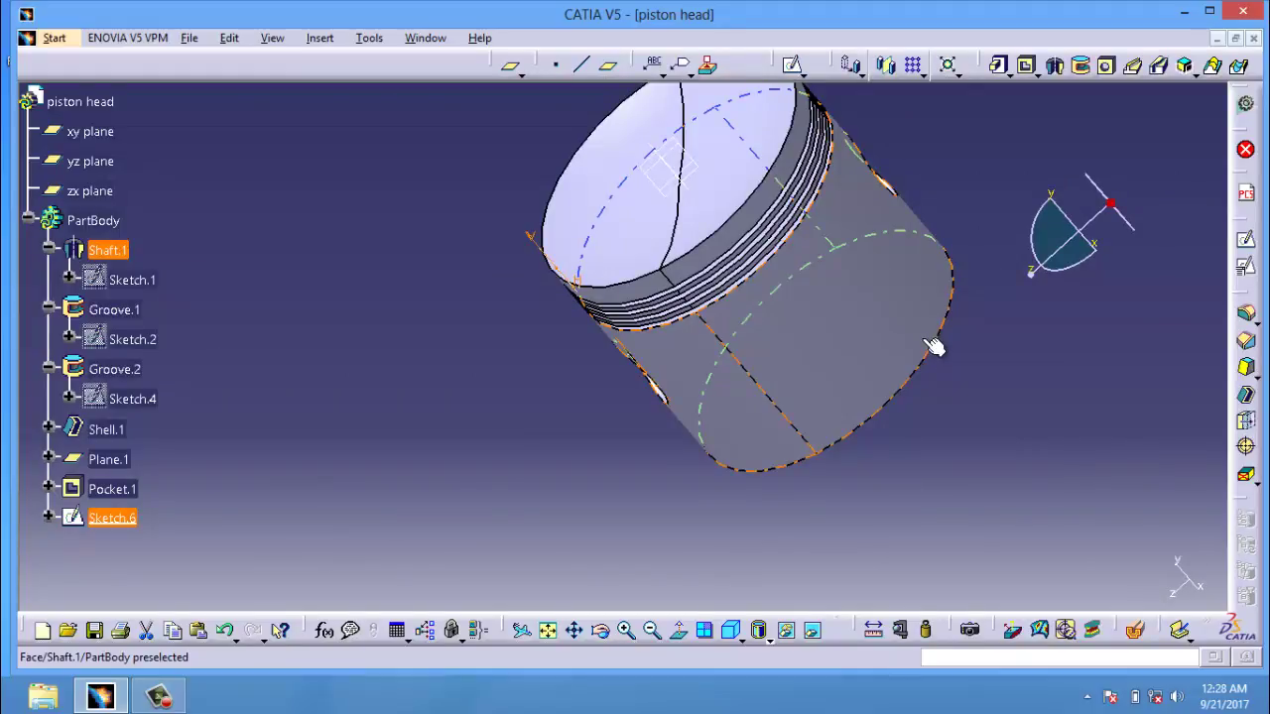
# - Pad the projected pin hole circle 55 mm in the reversed direction, across the piston's interior
pyautogui.click(999, 68)
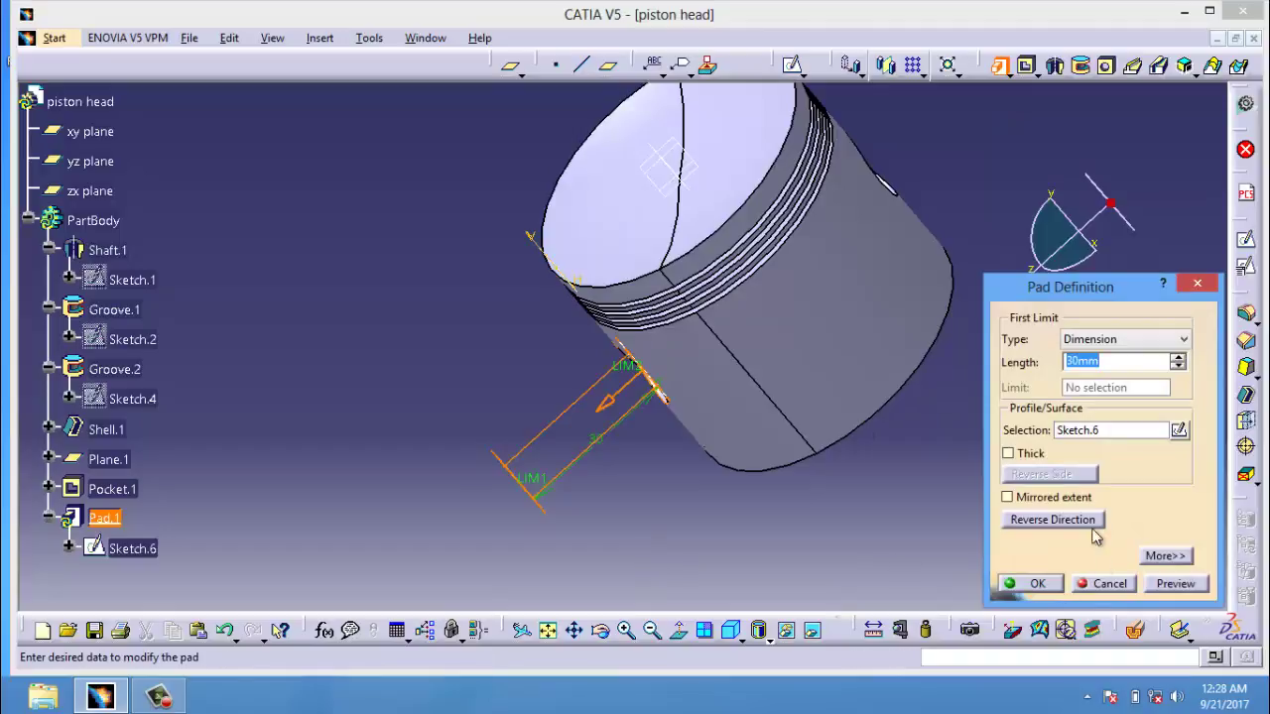
pyautogui.click(1060, 523)
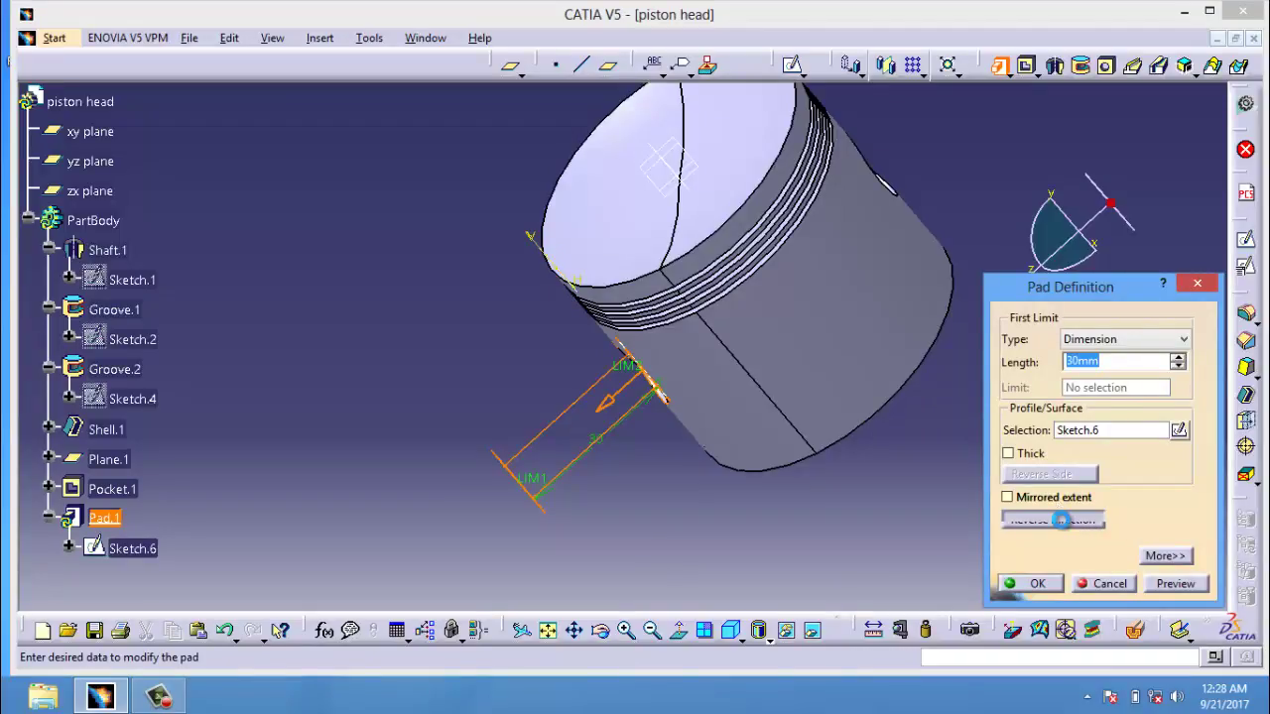
pyautogui.doubleClick(1115, 363)
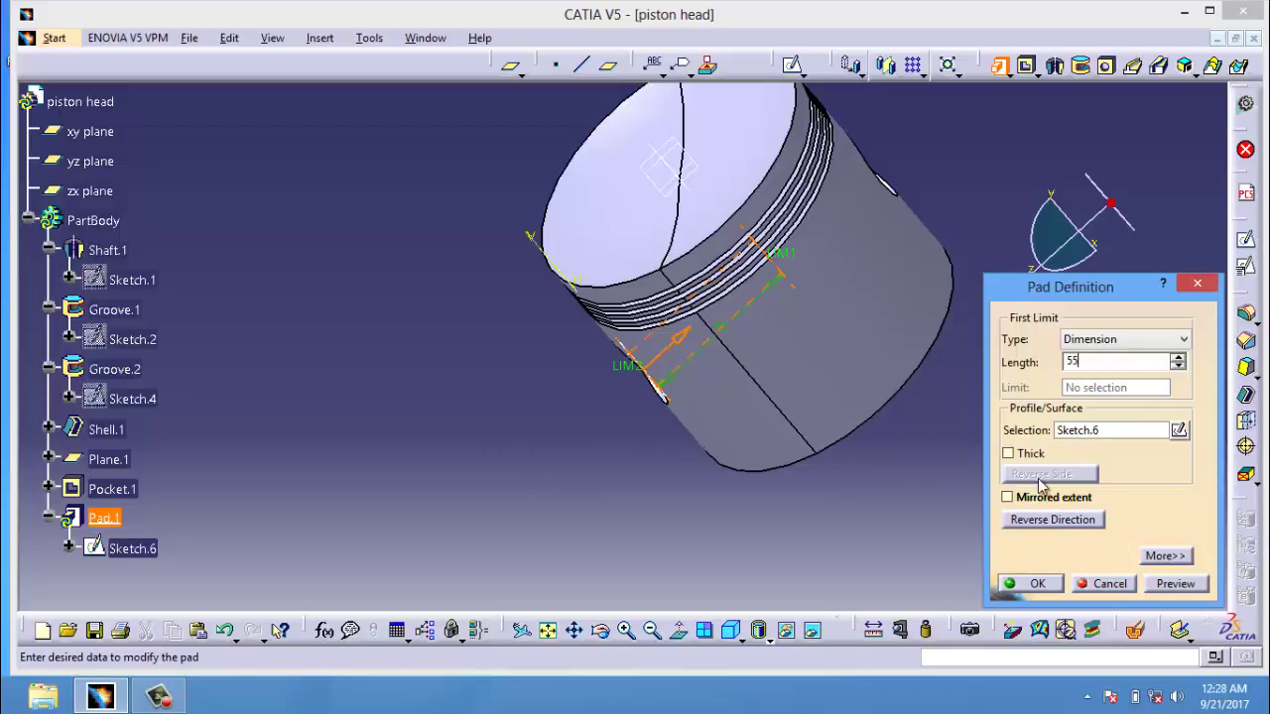
pyautogui.click(1180, 583)
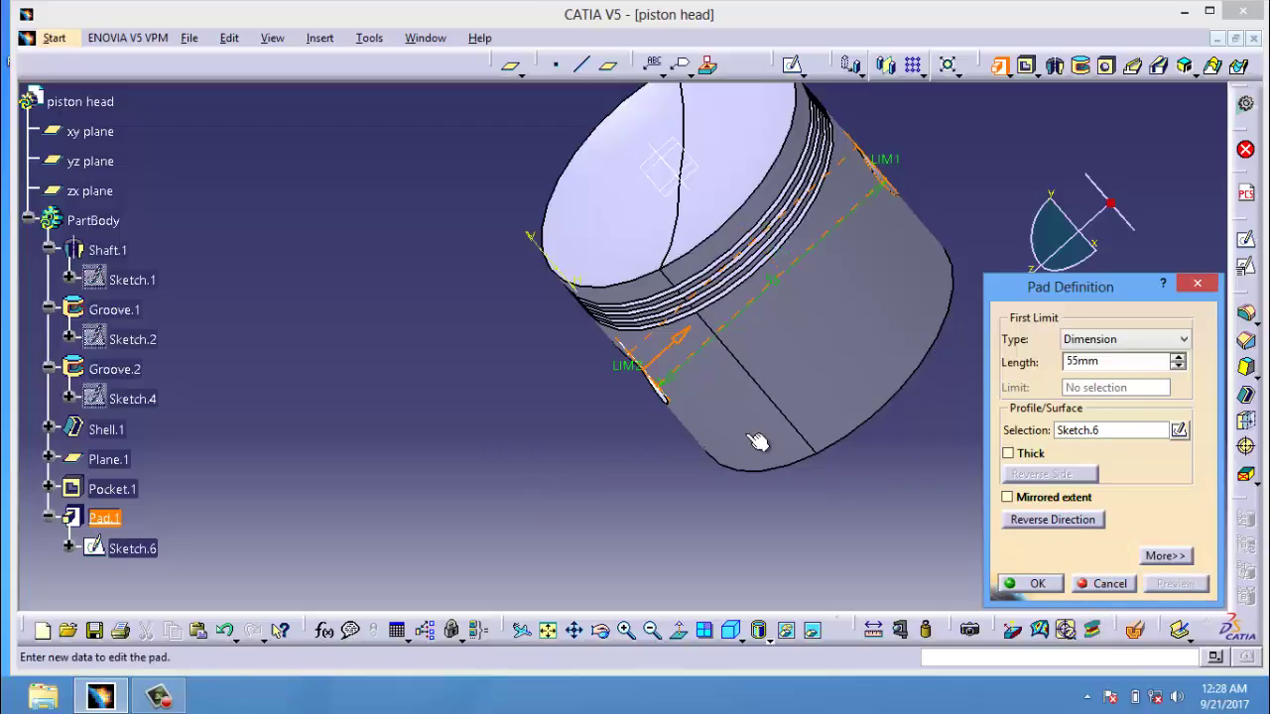
pyautogui.moveTo(598, 533); pyautogui.dragTo(416, 586, button='middle')
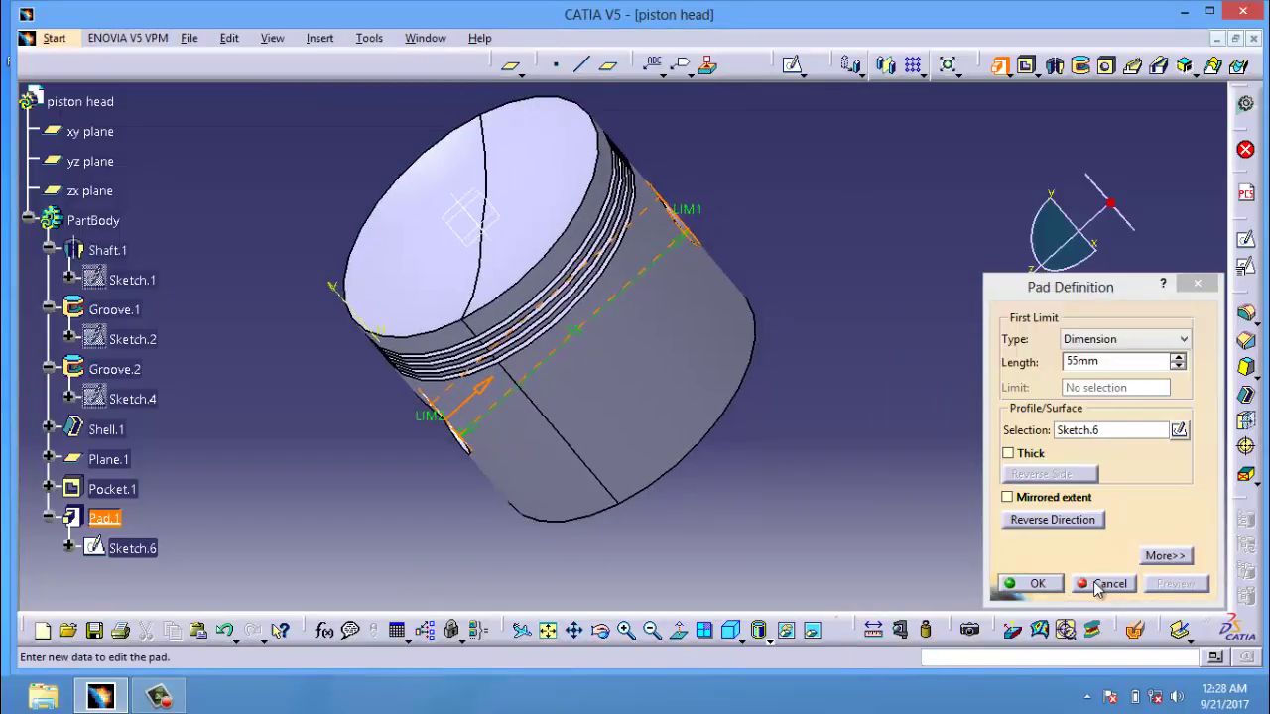
pyautogui.click(1032, 583)
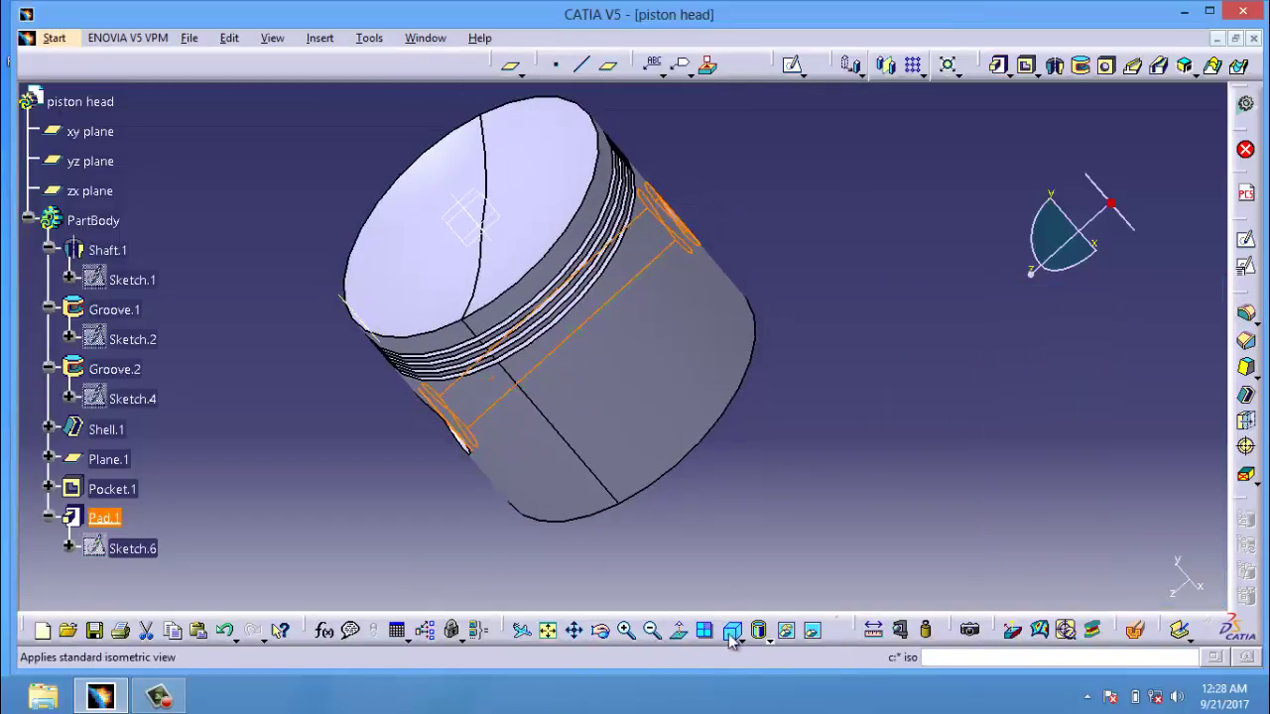
# - Start a sketch on the xy plane and project the piston's bottom edge into it
pyautogui.click(600, 631)
pyautogui.moveTo(680, 440)
pyautogui.mouseDown()
pyautogui.moveTo(449, 436)
pyautogui.moveTo(403, 391)
pyautogui.moveTo(579, 142)
pyautogui.moveTo(649, 122)
pyautogui.moveTo(702, 290)
pyautogui.moveTo(649, 258)
pyautogui.moveTo(774, 181)
pyautogui.moveTo(797, 178)
pyautogui.moveTo(773, 239)
pyautogui.moveTo(805, 234)
pyautogui.mouseUp()
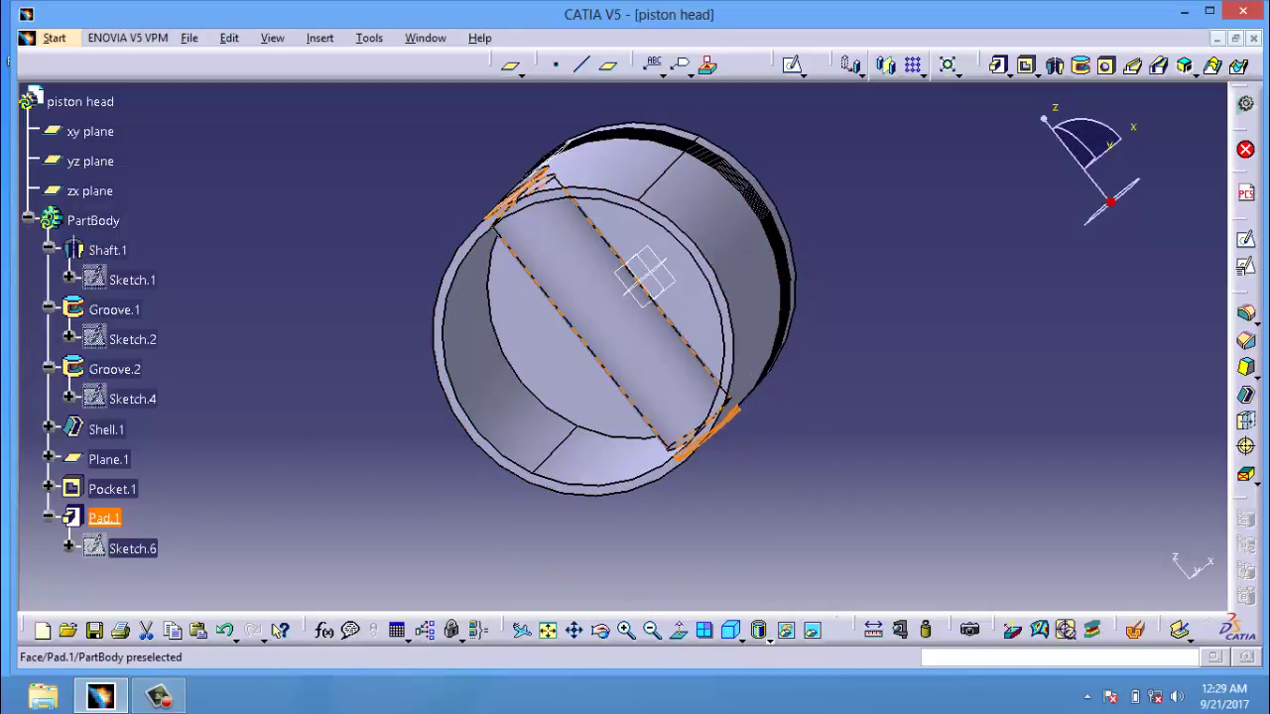
pyautogui.click(660, 378)
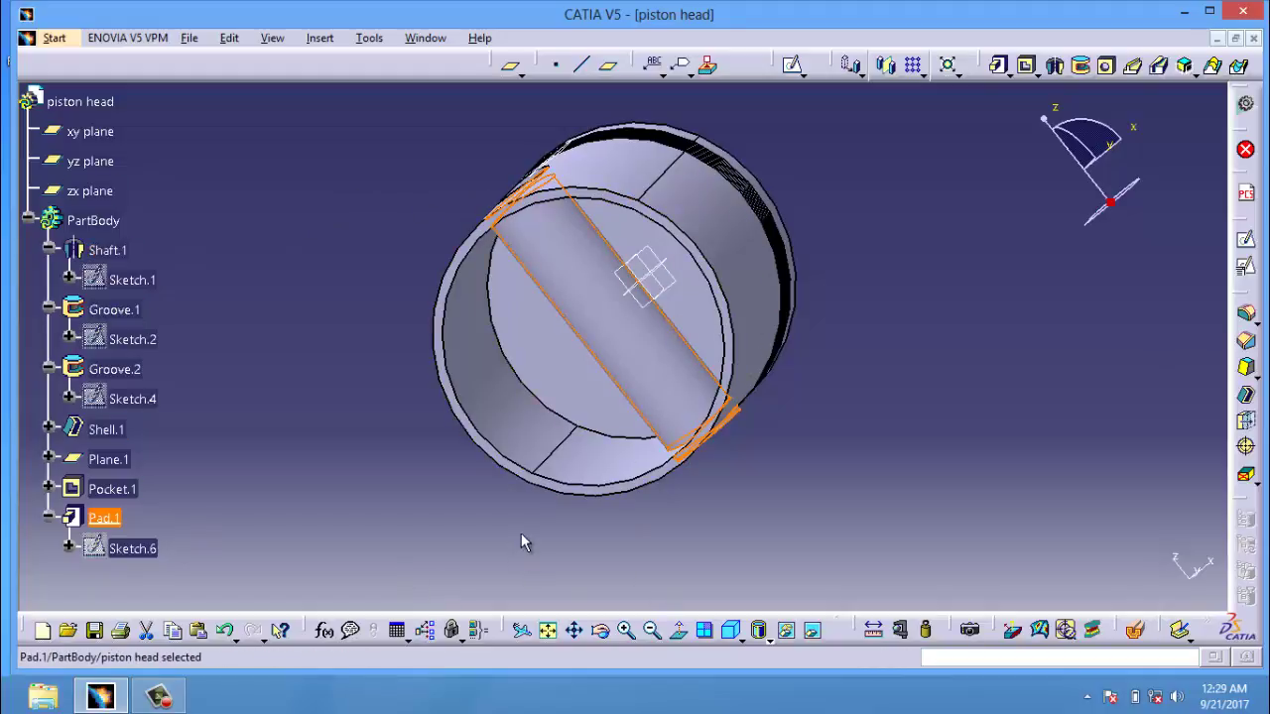
pyautogui.click(600, 630)
pyautogui.moveTo(596, 397); pyautogui.dragTo(456, 416)
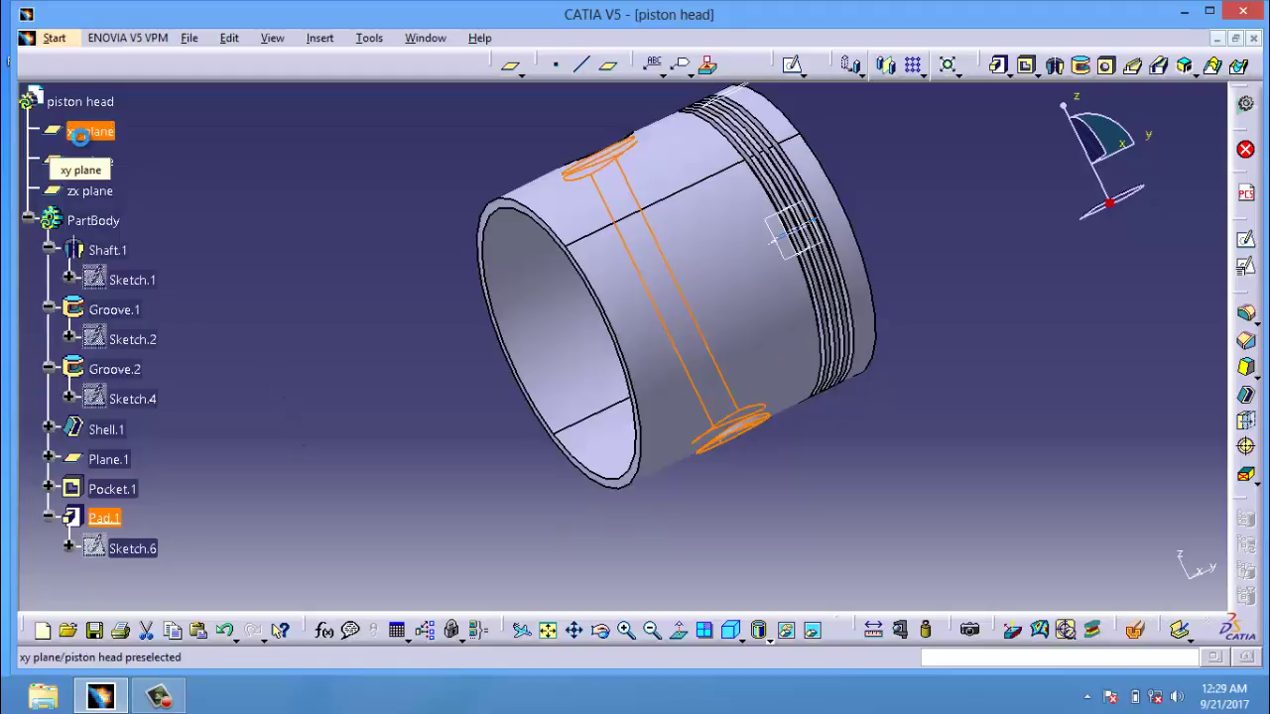
pyautogui.click(80, 137)
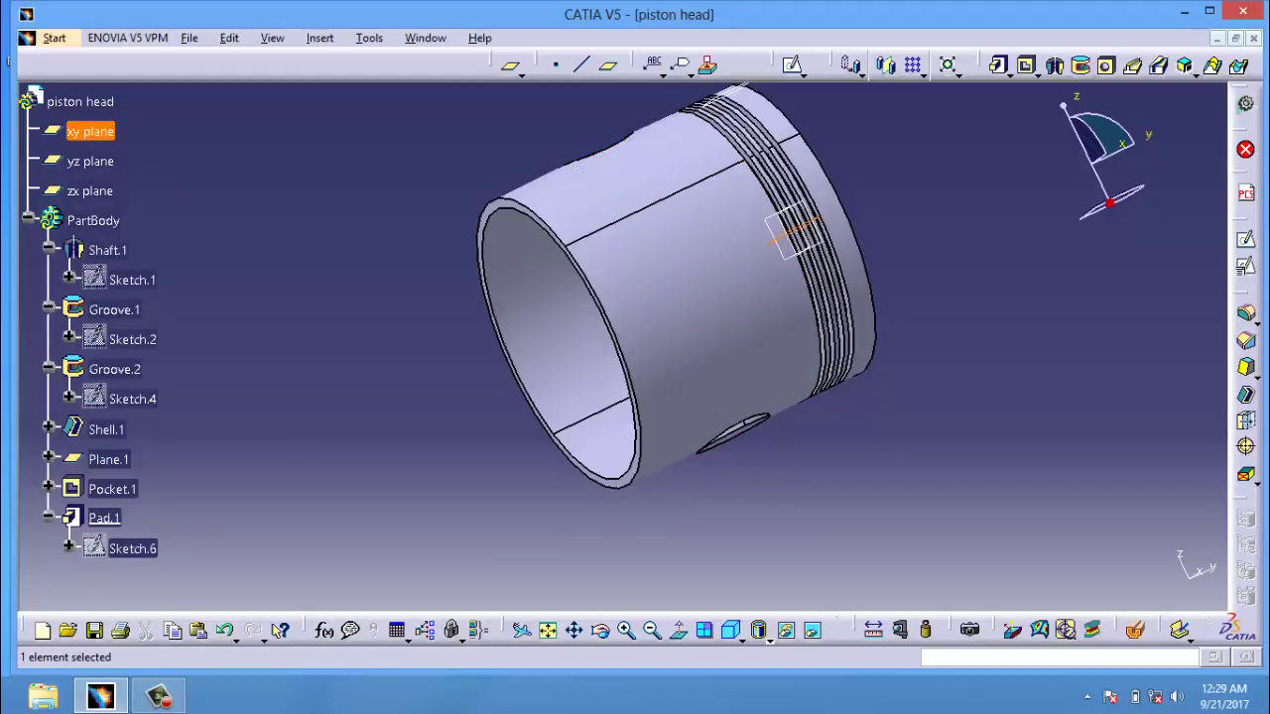
pyautogui.click(1245, 239)
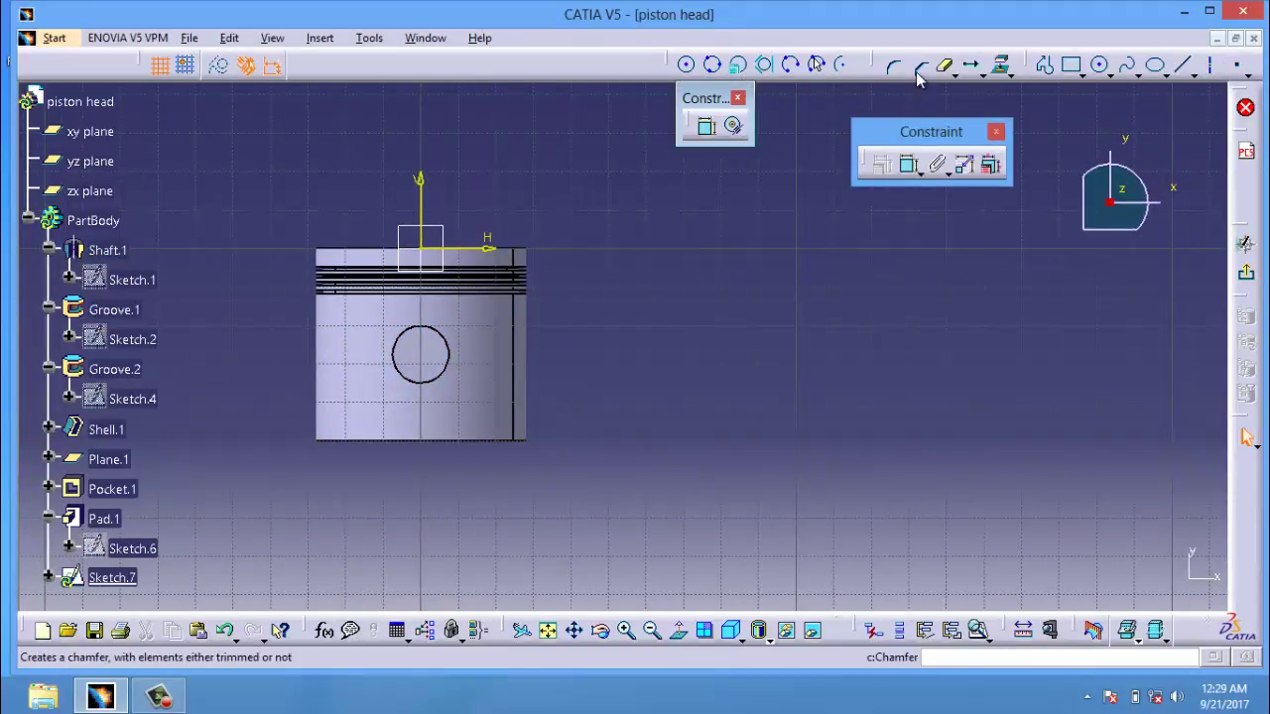
pyautogui.click(1002, 65)
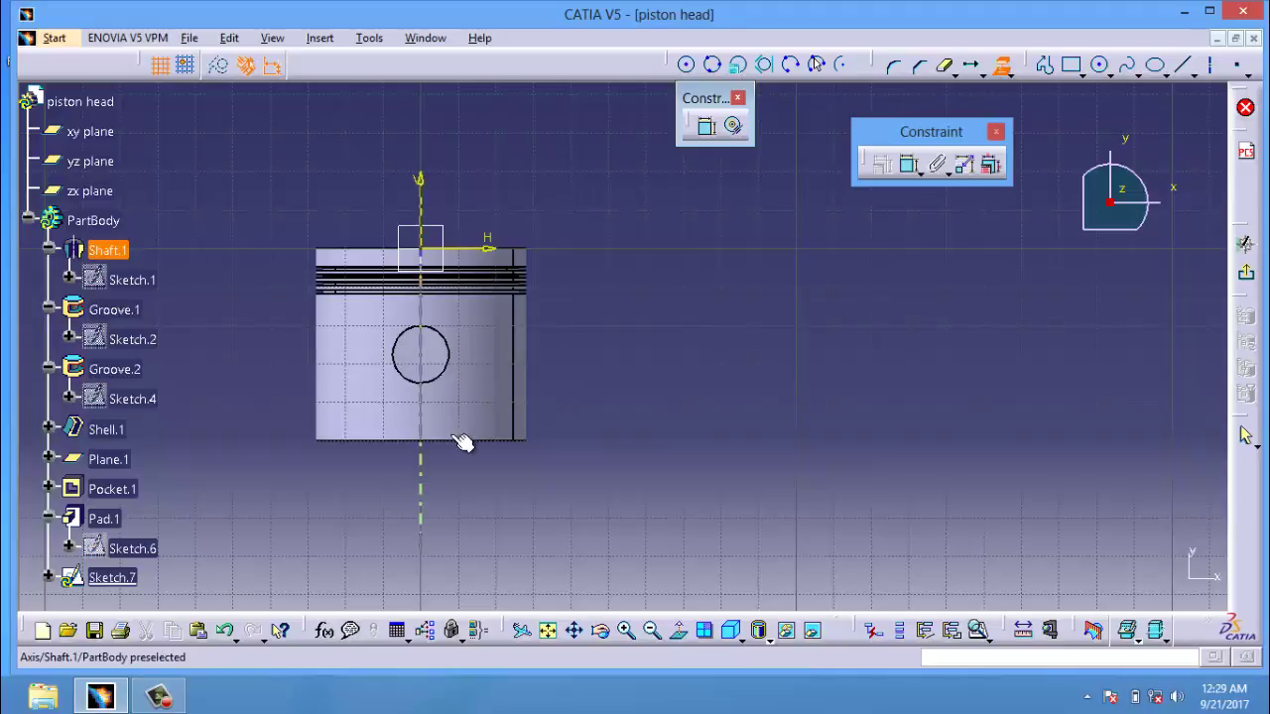
pyautogui.click(445, 439)
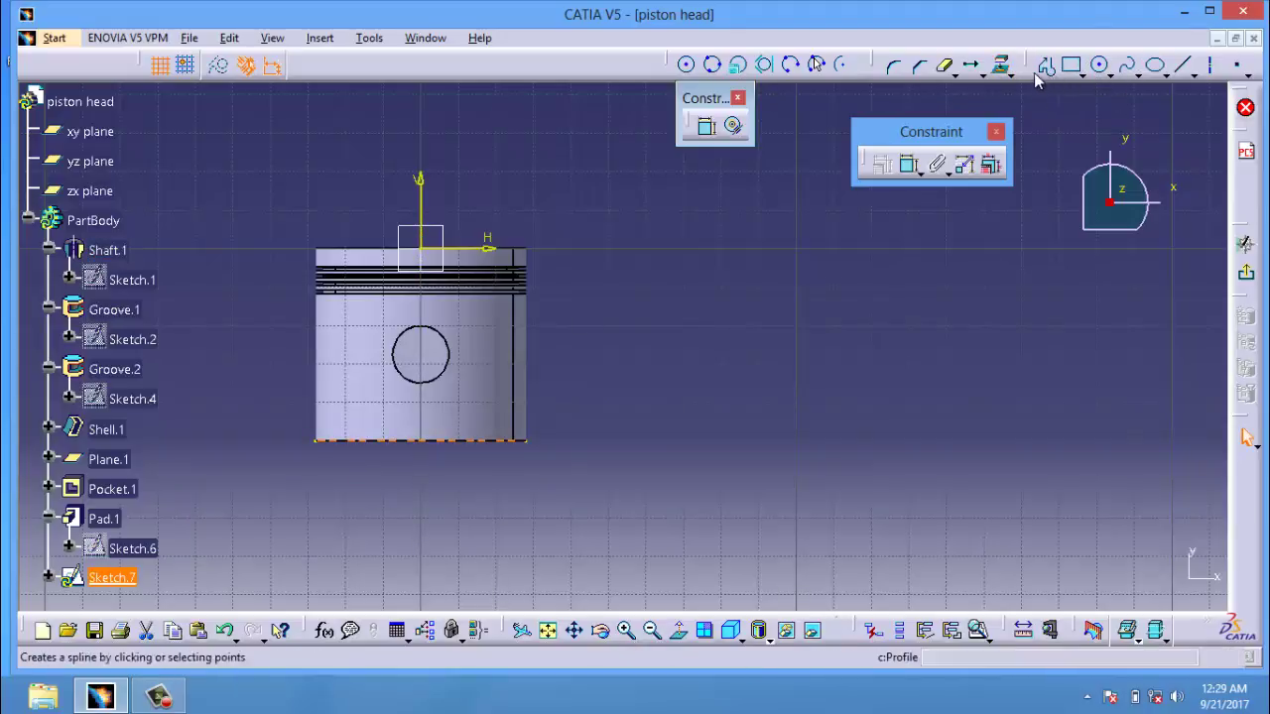
# - Draw a three-point arc between the ends of the projected bottom edge, passing through about H -2 mm, V -45 mm
pyautogui.click(790, 65)
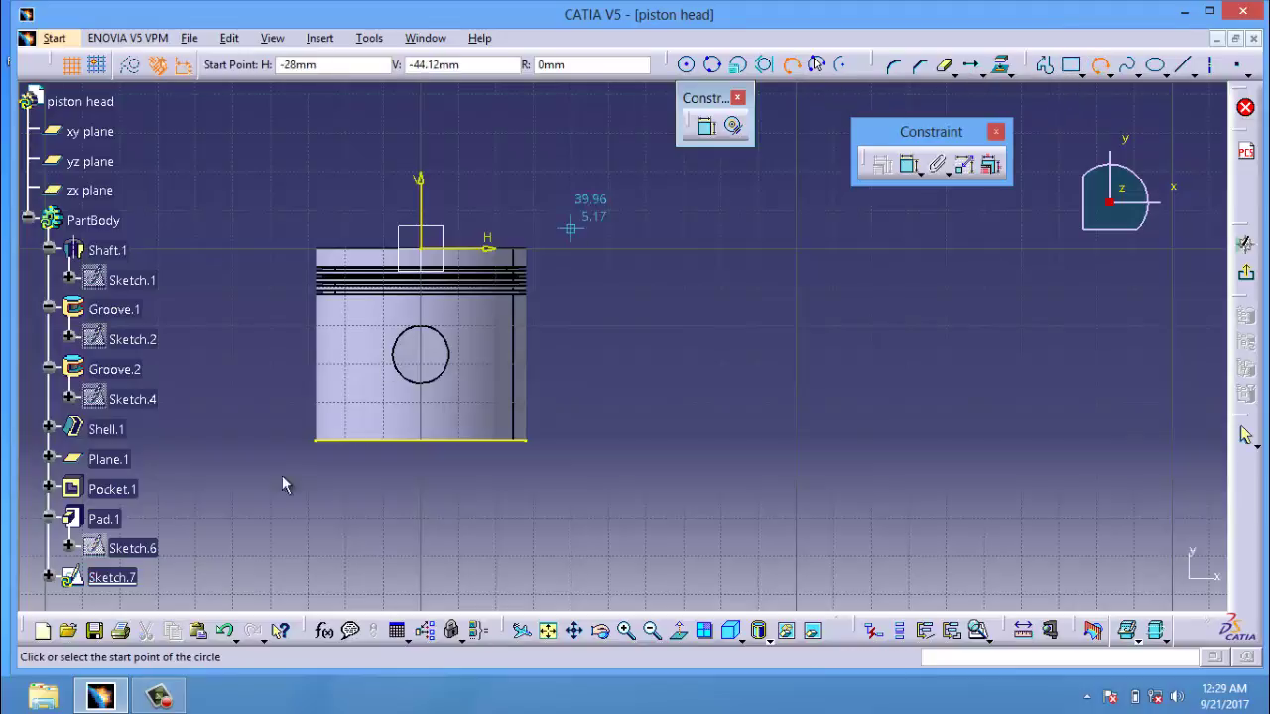
pyautogui.click(315, 440)
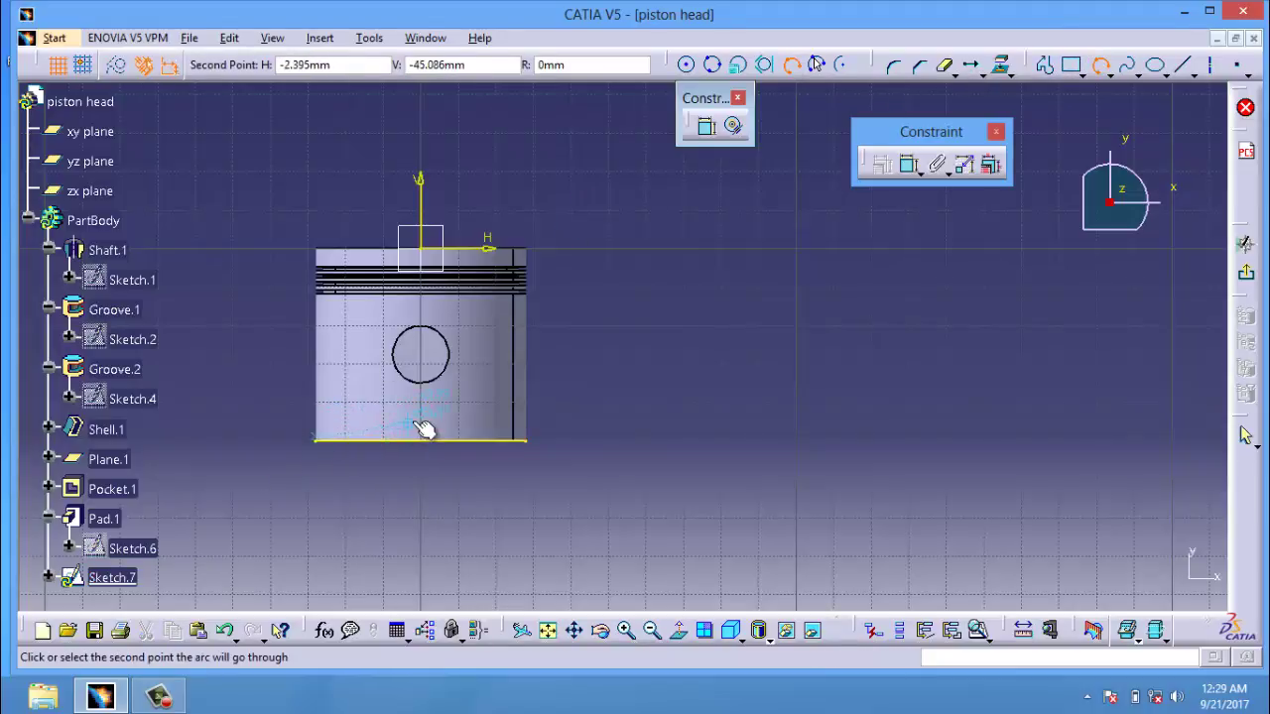
pyautogui.click(426, 427)
pyautogui.click(523, 440)
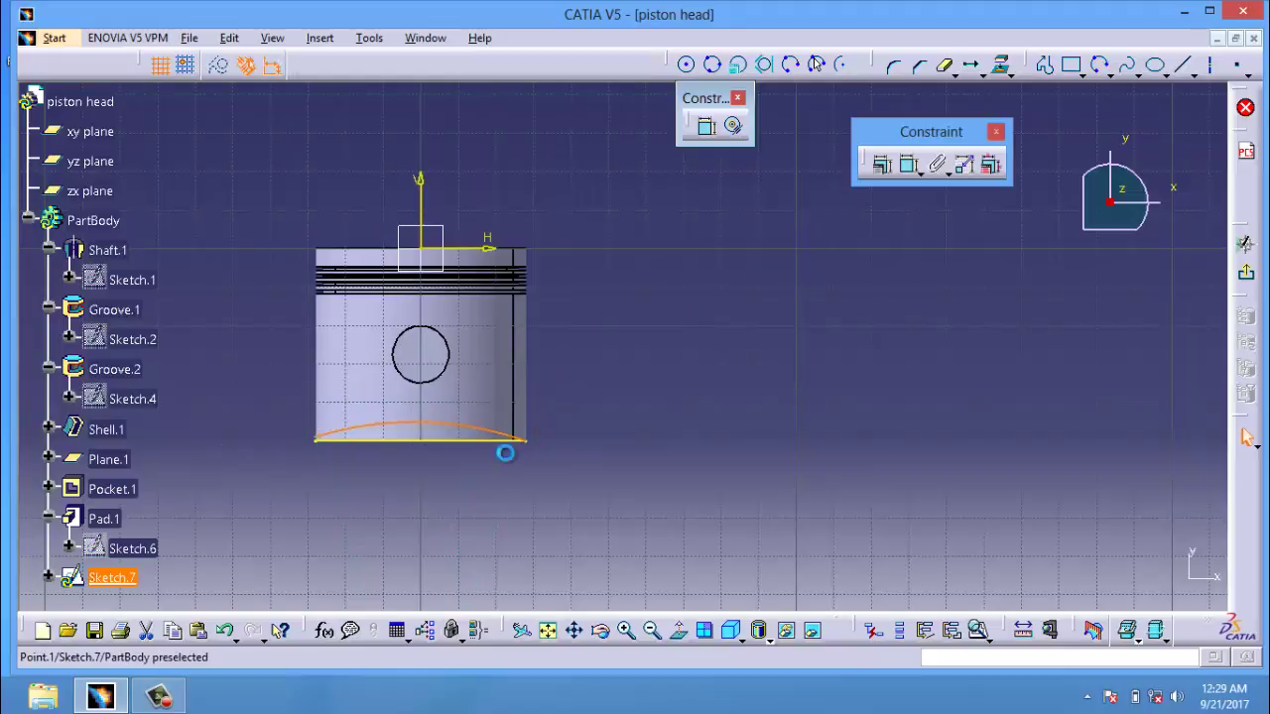
# - Constrain the arc's start point to coincide with the matching end point of the projected bottom edge
pyautogui.click(574, 631)
pyautogui.moveTo(378, 611)
pyautogui.mouseDown()
pyautogui.moveTo(411, 615)
pyautogui.moveTo(572, 538)
pyautogui.mouseUp()
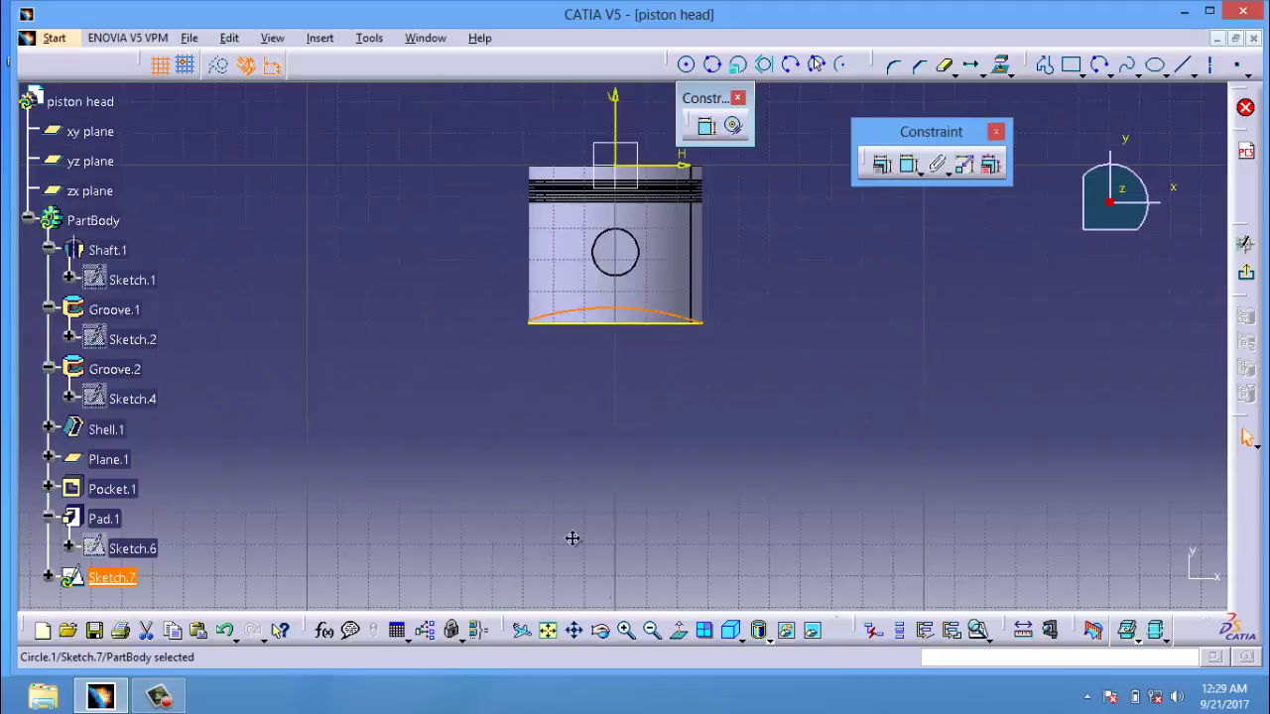
pyautogui.click(626, 631)
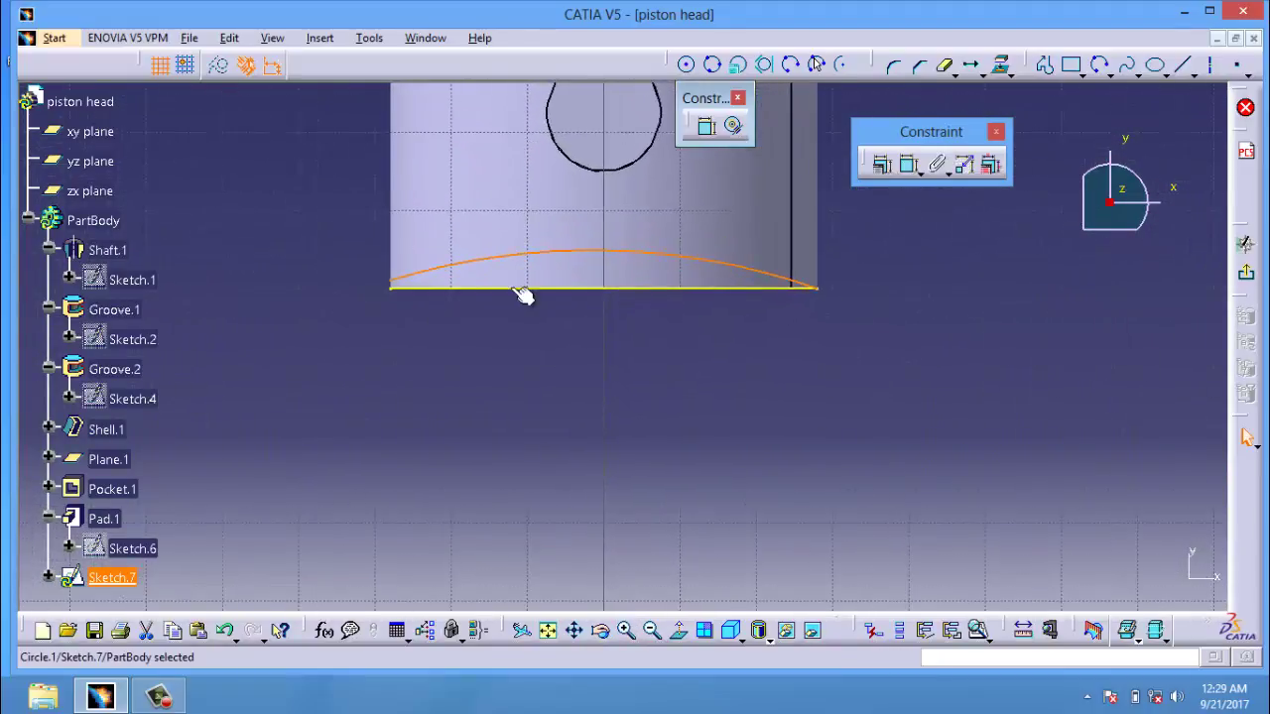
pyautogui.moveTo(503, 358); pyautogui.dragTo(569, 547, button='middle')
pyautogui.click(453, 469)
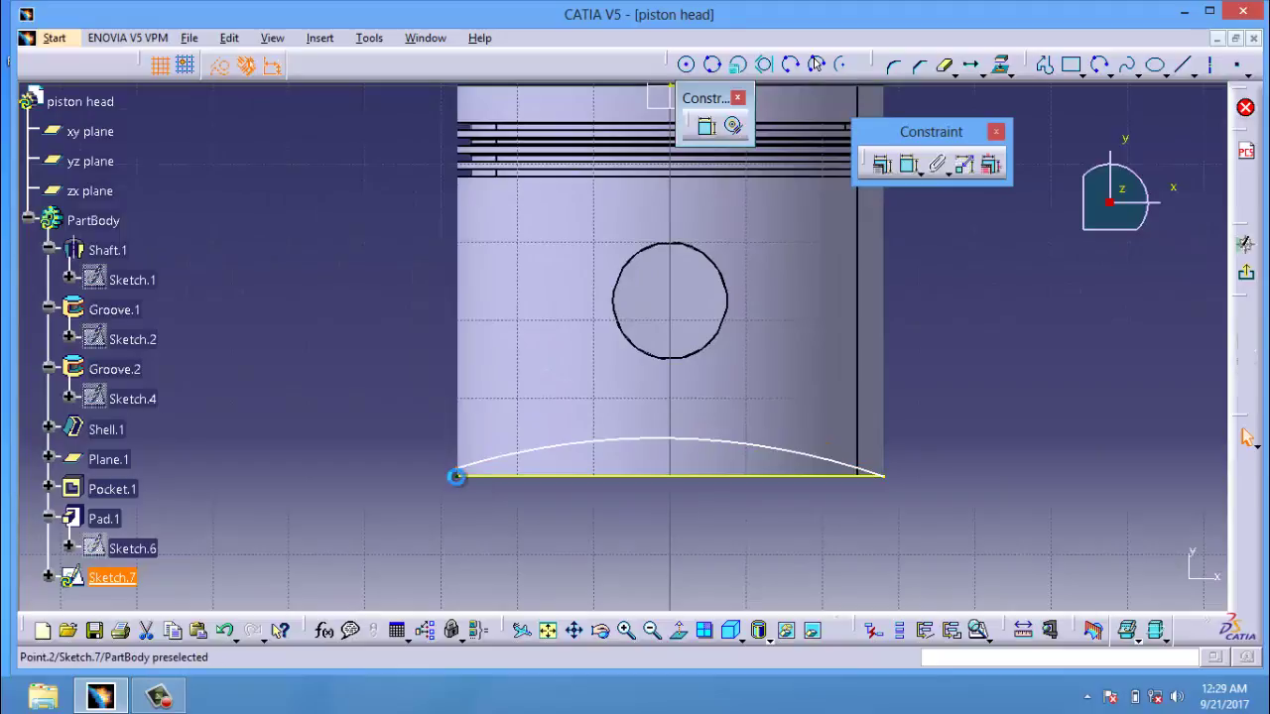
pyautogui.click(456, 473)
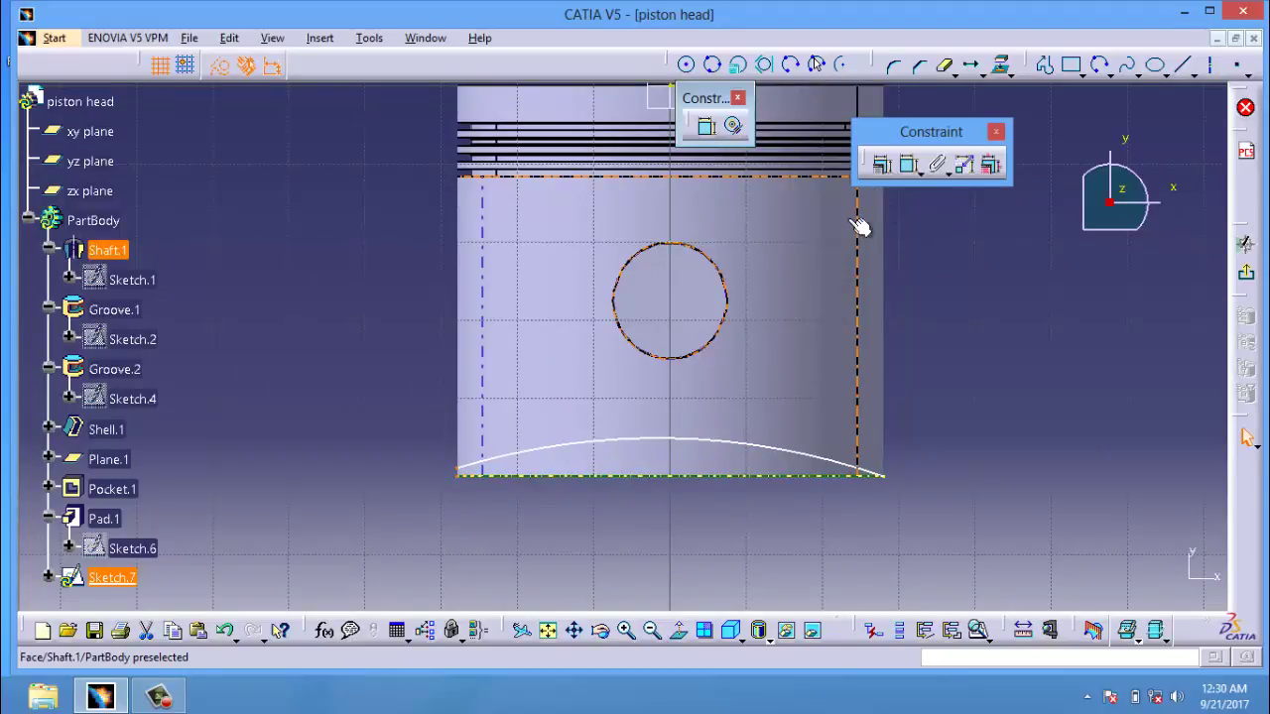
pyautogui.keyDown('ctrl'); pyautogui.click(466, 475); pyautogui.keyUp('ctrl')
pyautogui.click(908, 165)
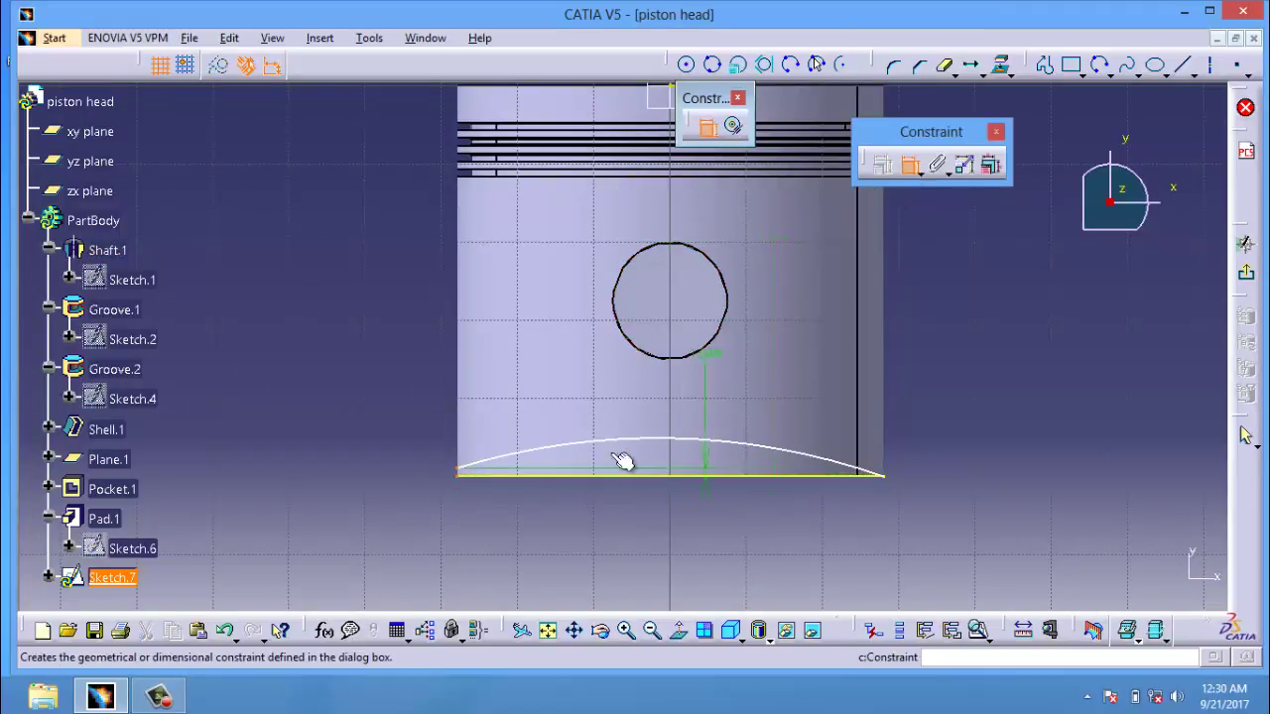
pyautogui.rightClick(458, 473)
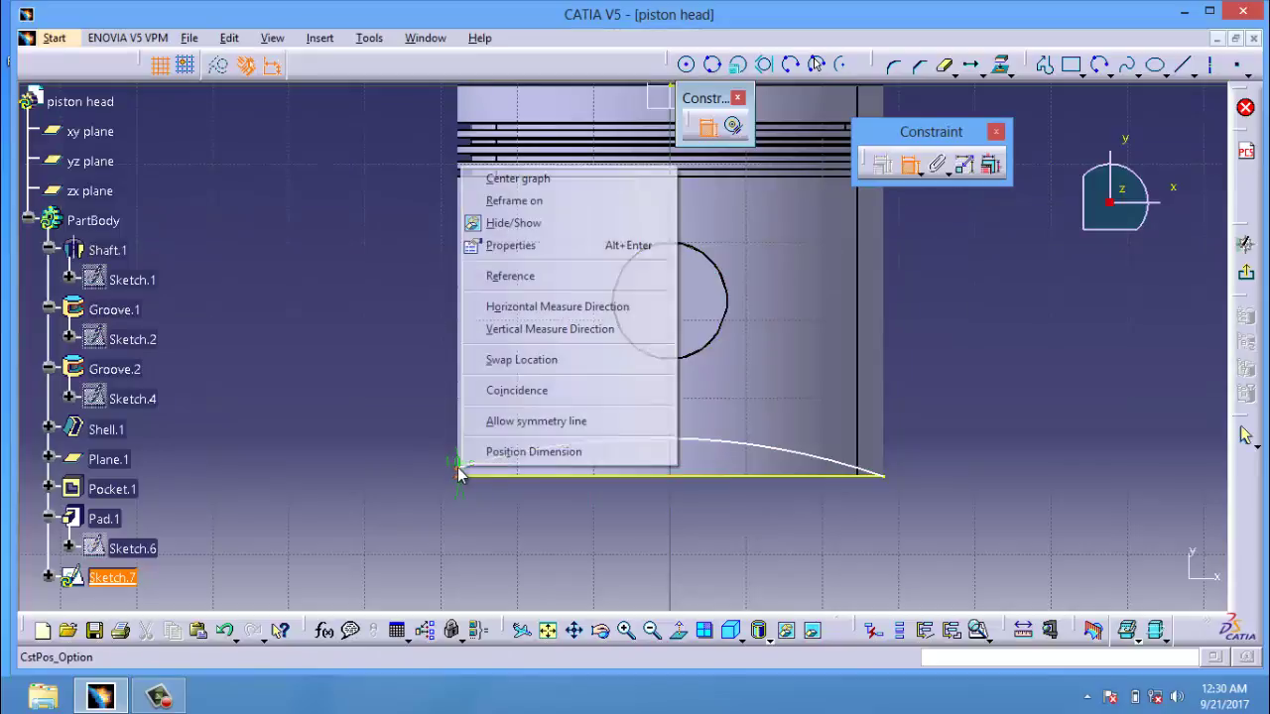
pyautogui.click(532, 396)
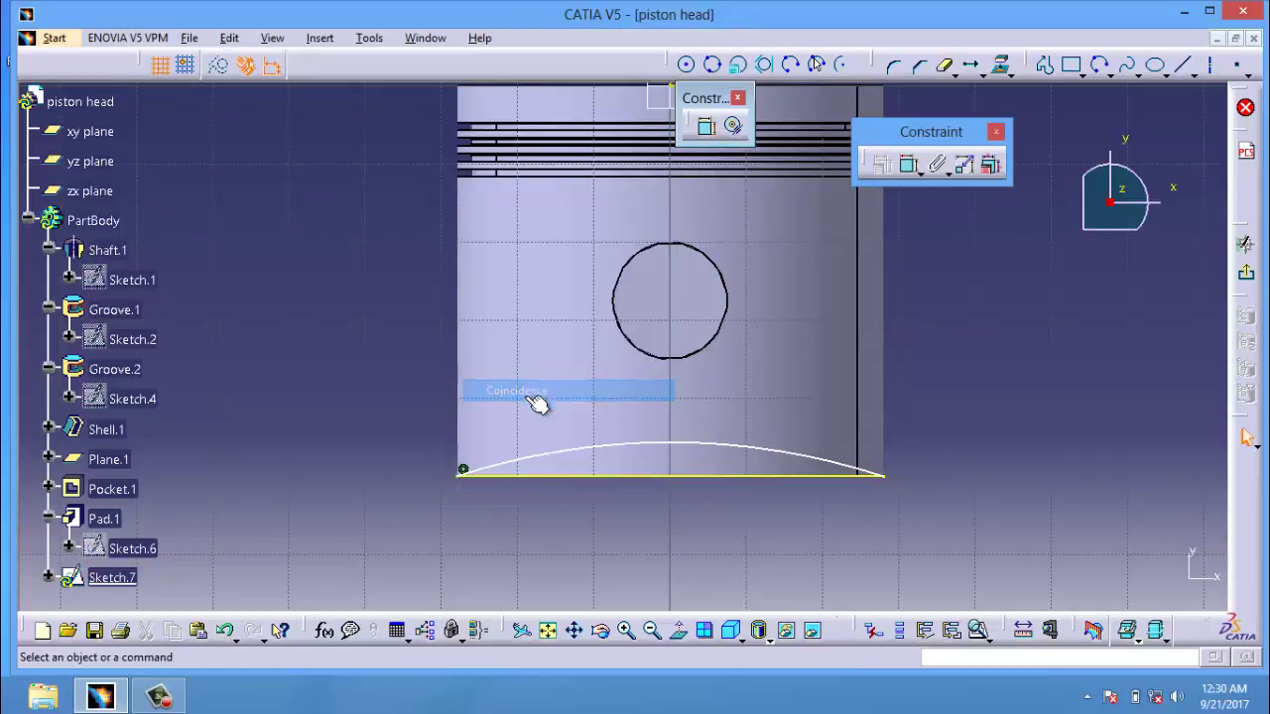
pyautogui.click(883, 475)
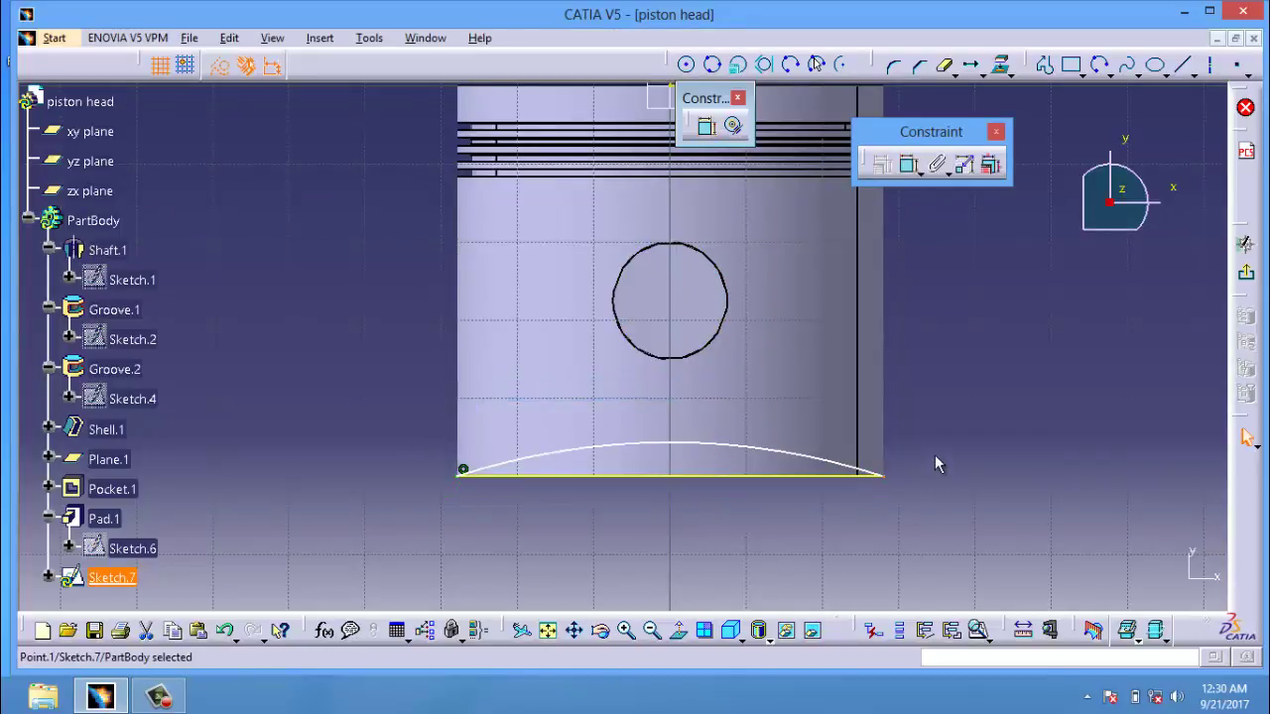
pyautogui.moveTo(934, 464); pyautogui.dragTo(867, 510)
pyautogui.click(908, 166)
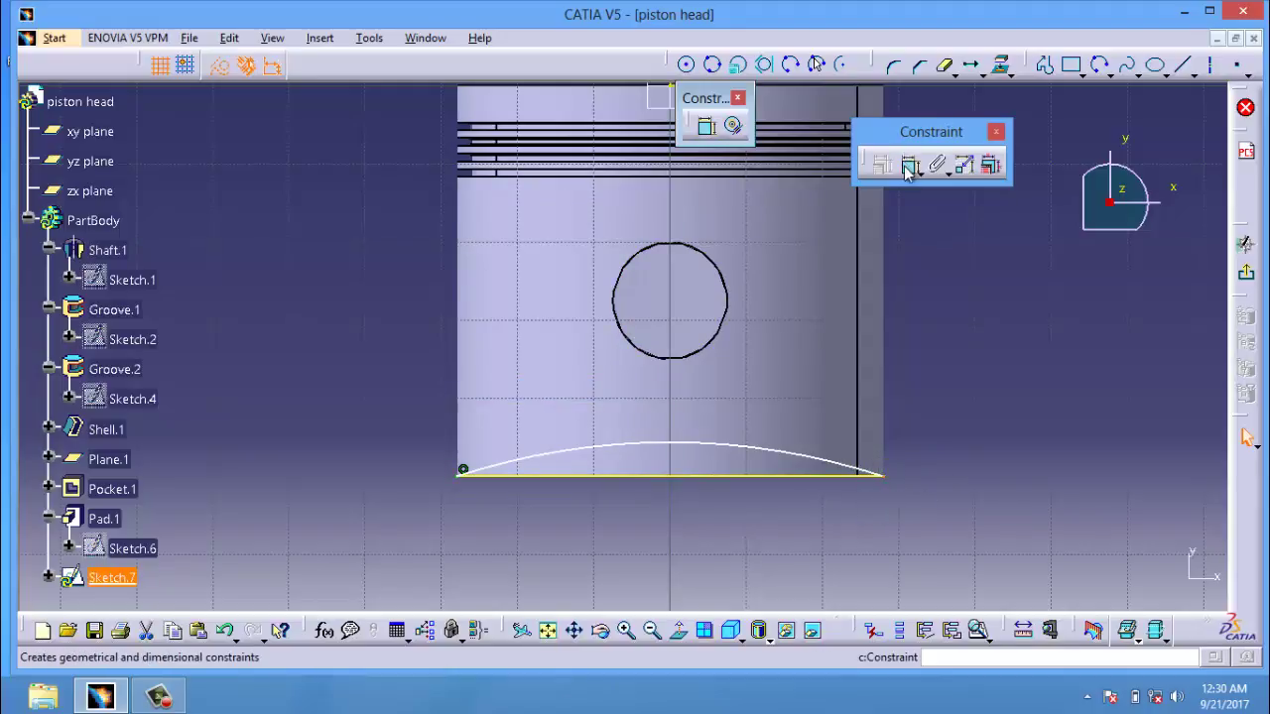
pyautogui.press('Escape')
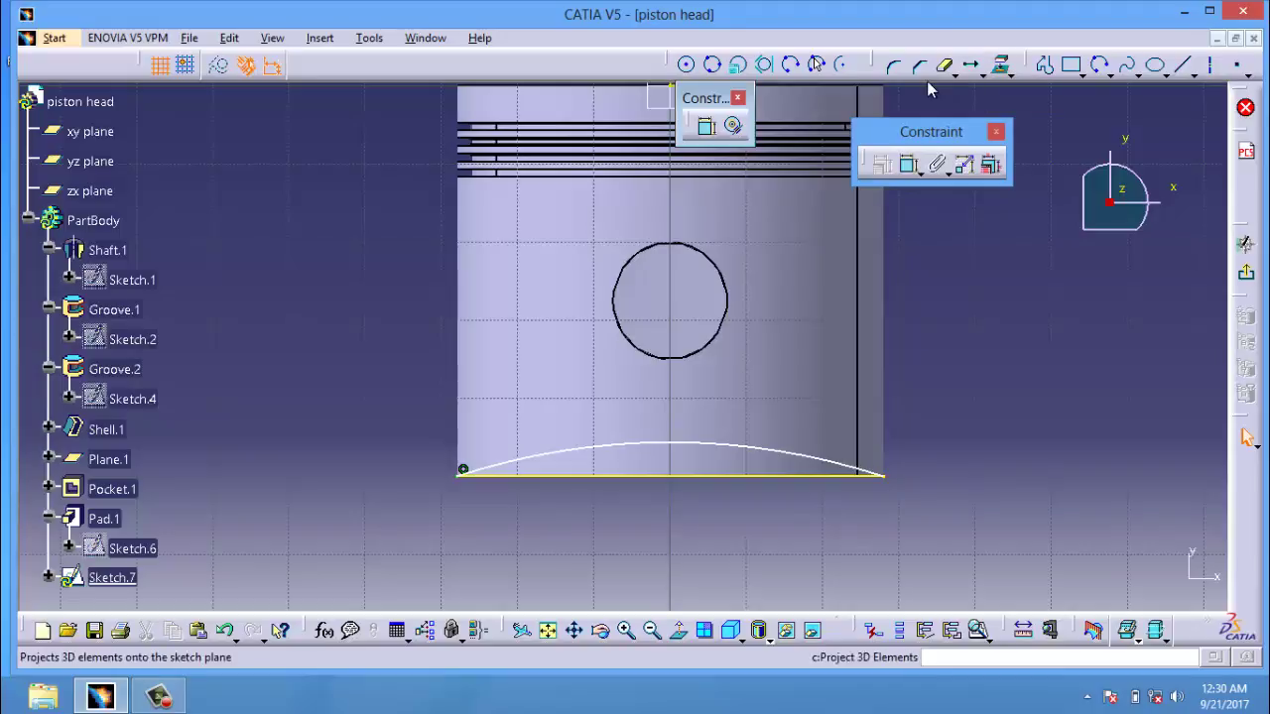
# - Run Sketch Analysis on the arc and projected edge to check whether the profile is closed
pyautogui.click(369, 37)
pyautogui.click(439, 315)
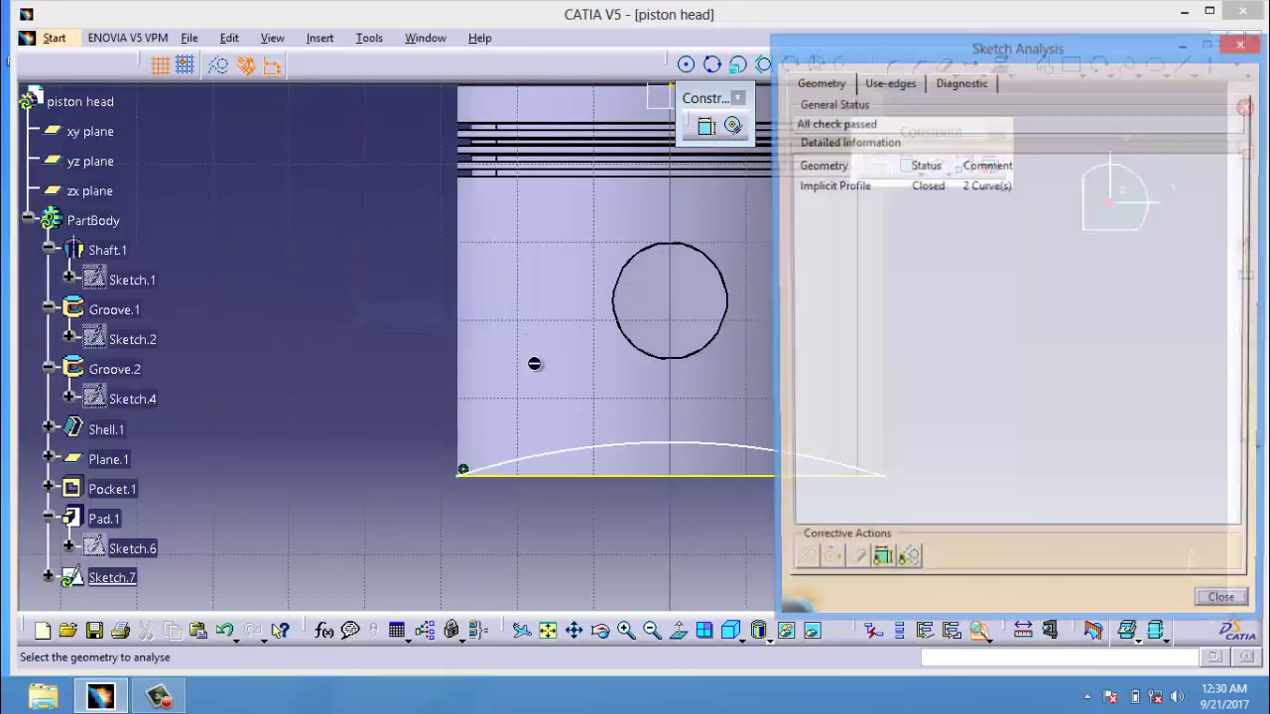
pyautogui.click(977, 186)
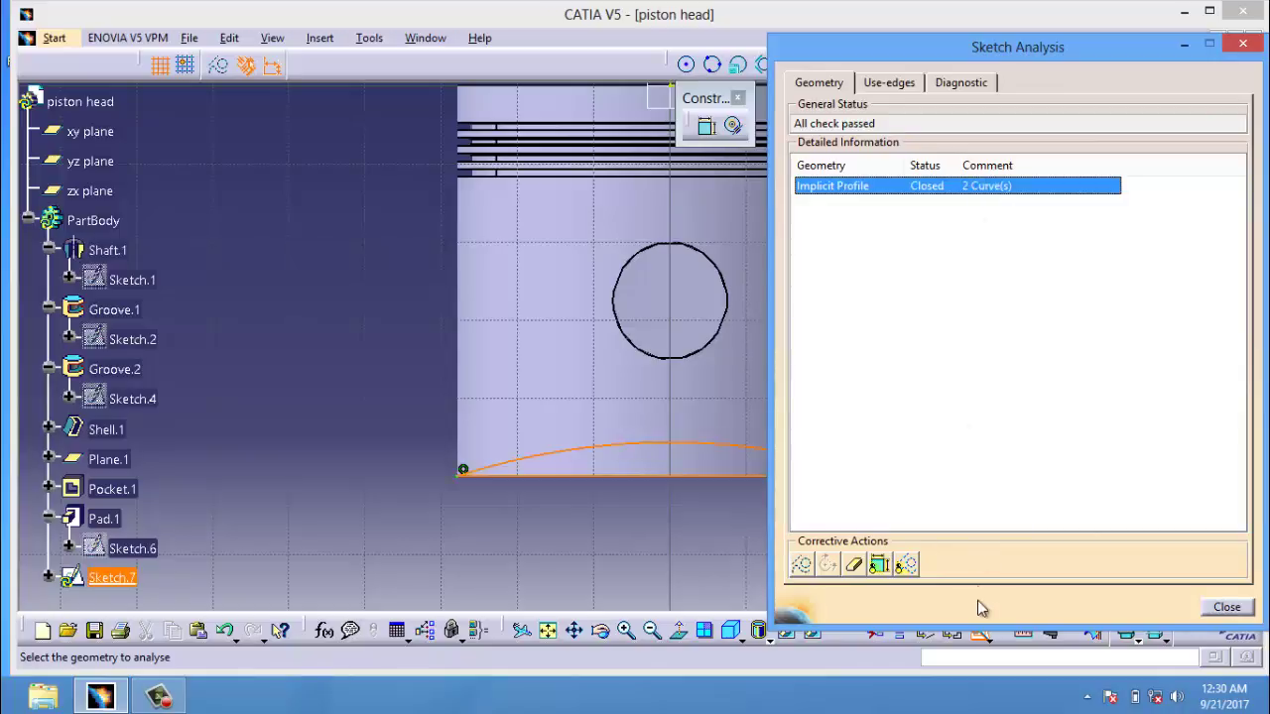
pyautogui.click(1226, 607)
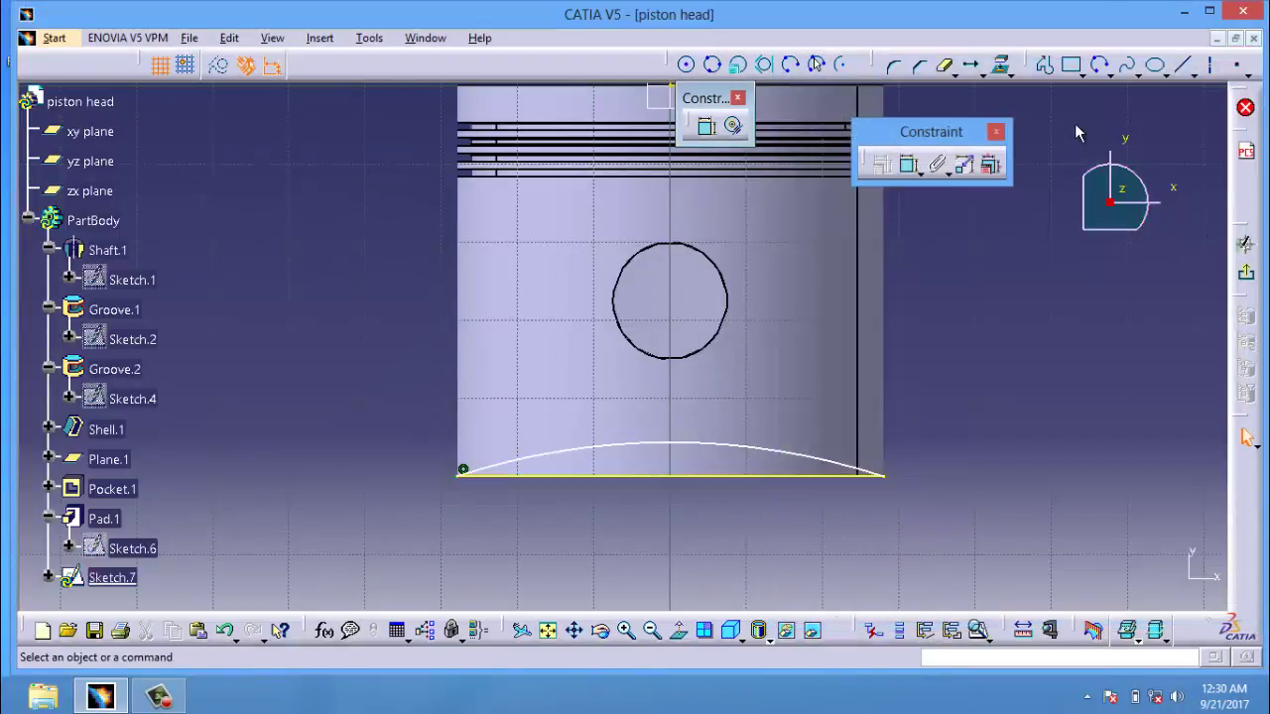
# - Finish the sketch and cut the arc profile through the skirt's bottom with a Pocket, 55 mm deep with mirrored extent
pyautogui.click(1245, 275)
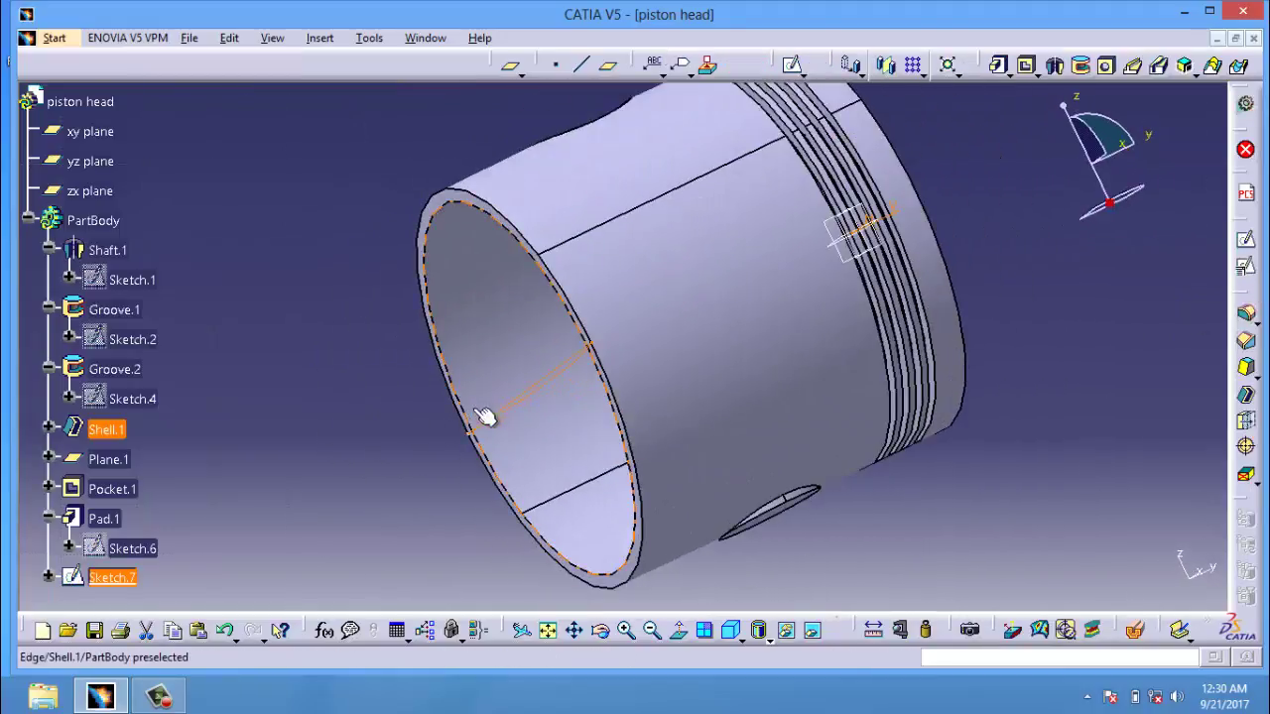
pyautogui.click(1026, 66)
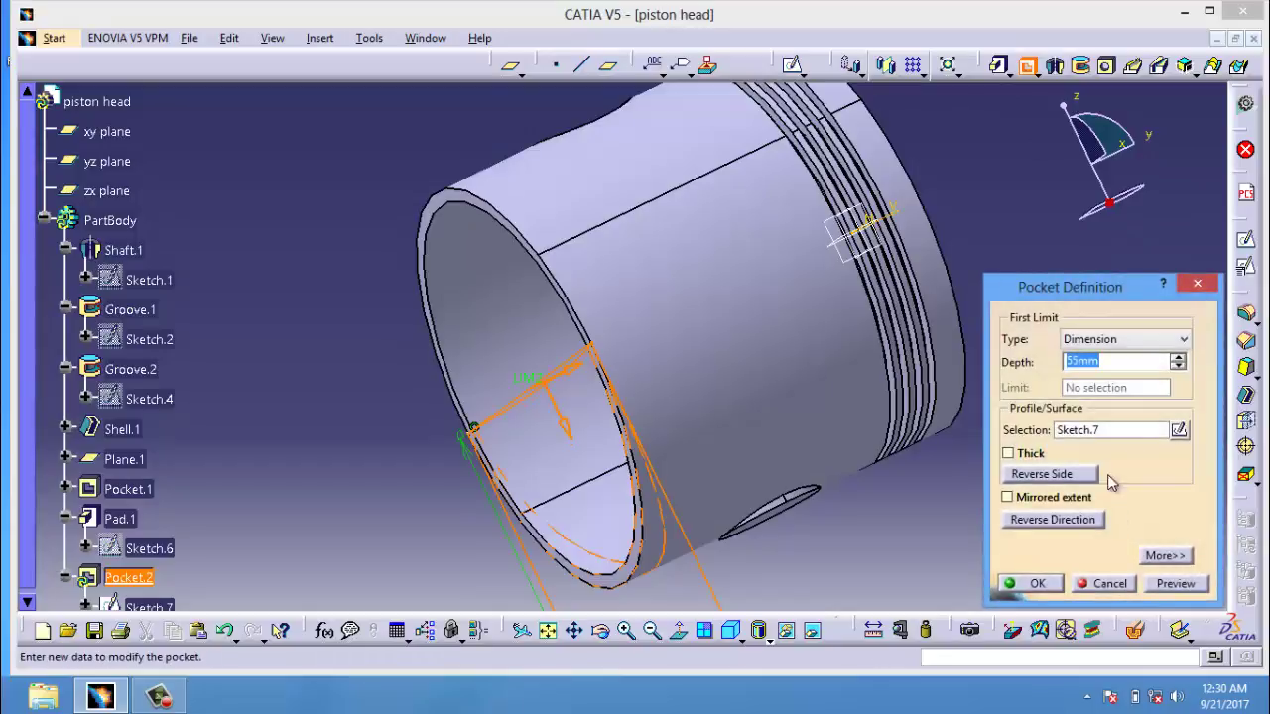
pyautogui.click(1056, 501)
pyautogui.click(1180, 587)
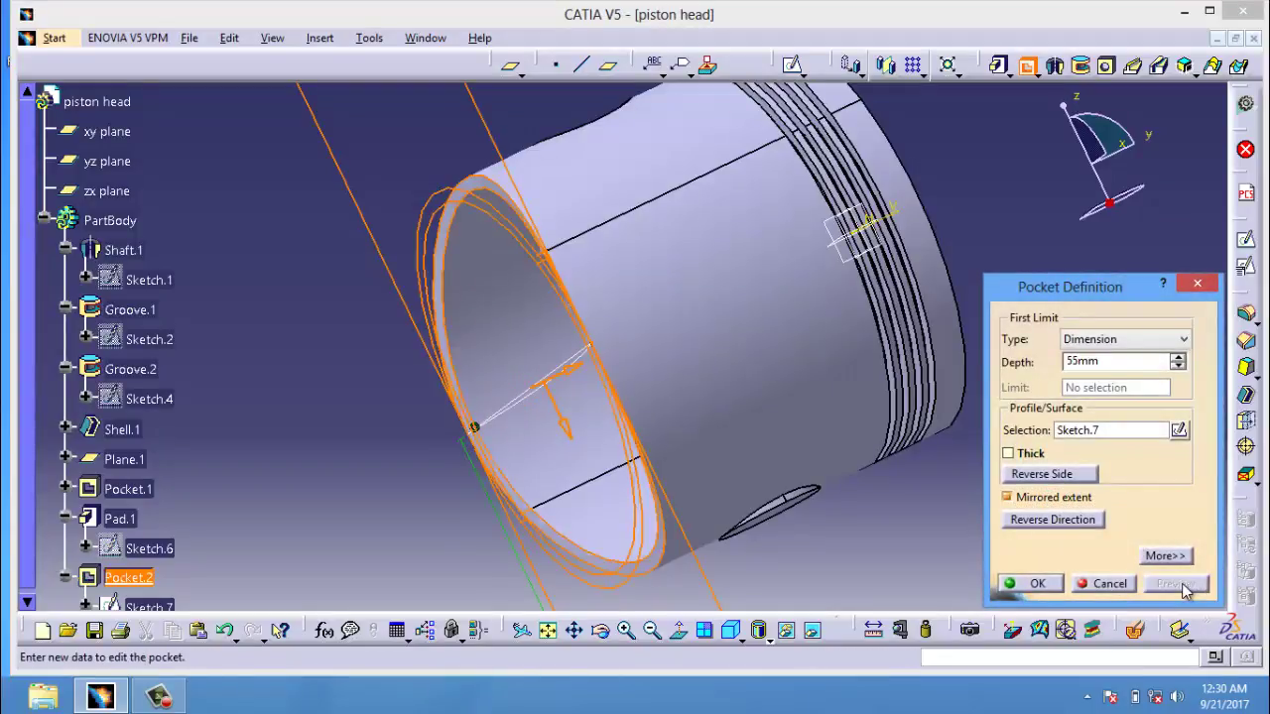
pyautogui.click(1031, 584)
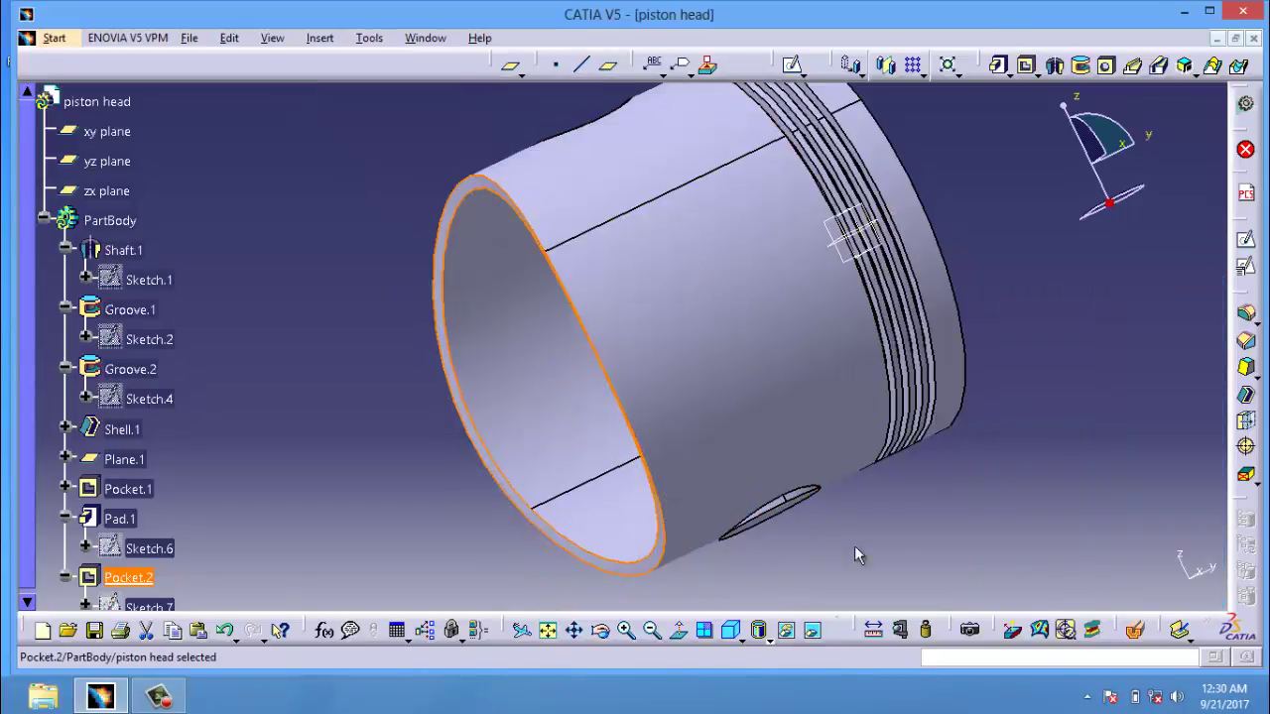
pyautogui.click(626, 632)
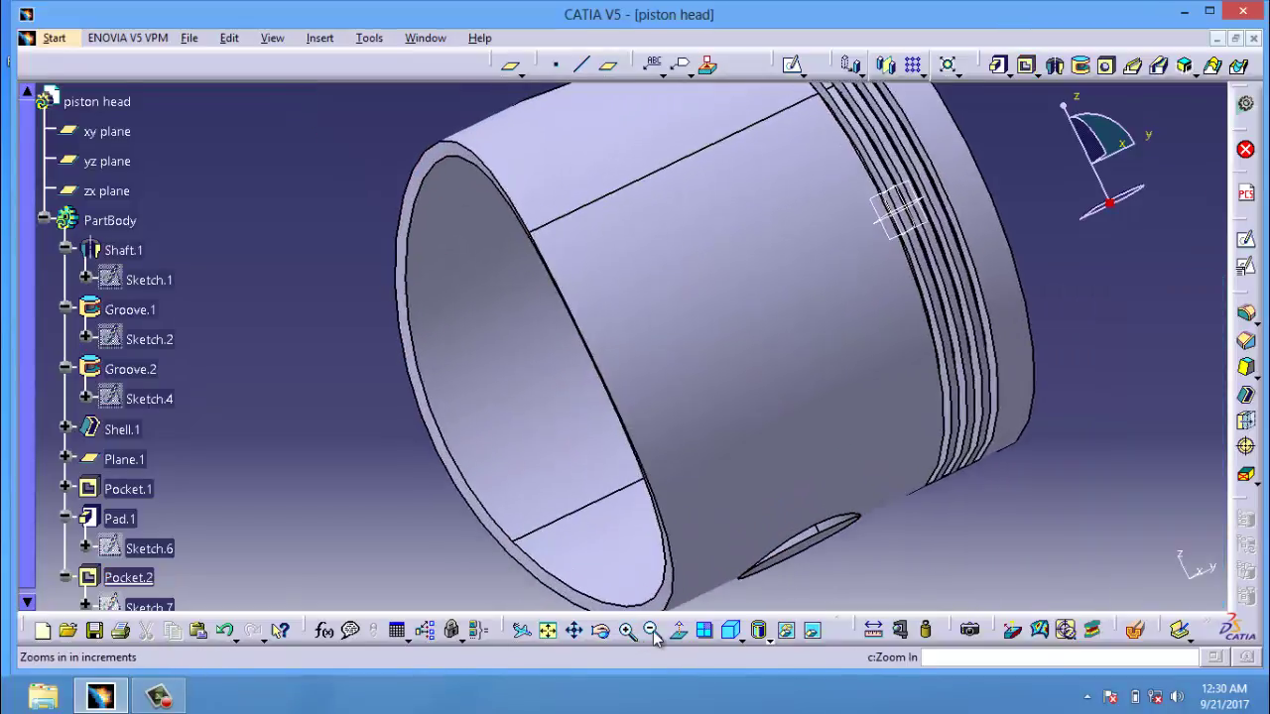
pyautogui.click(651, 630)
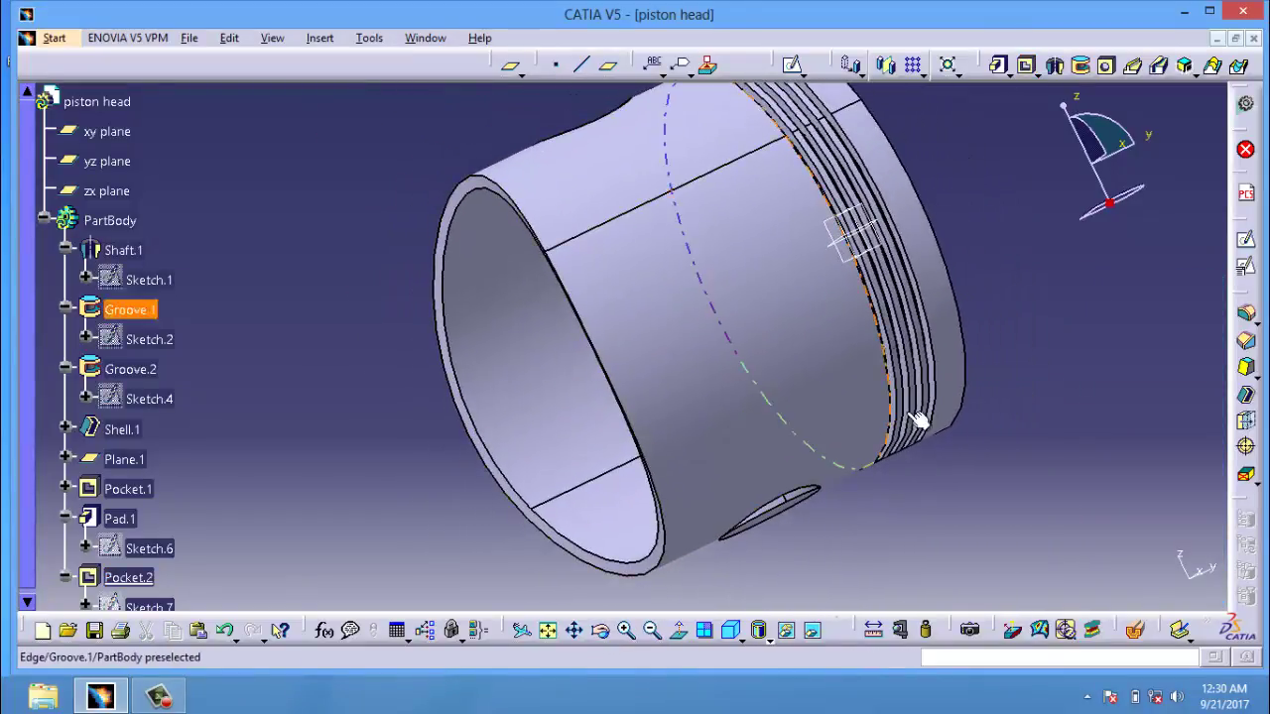
pyautogui.click(601, 631)
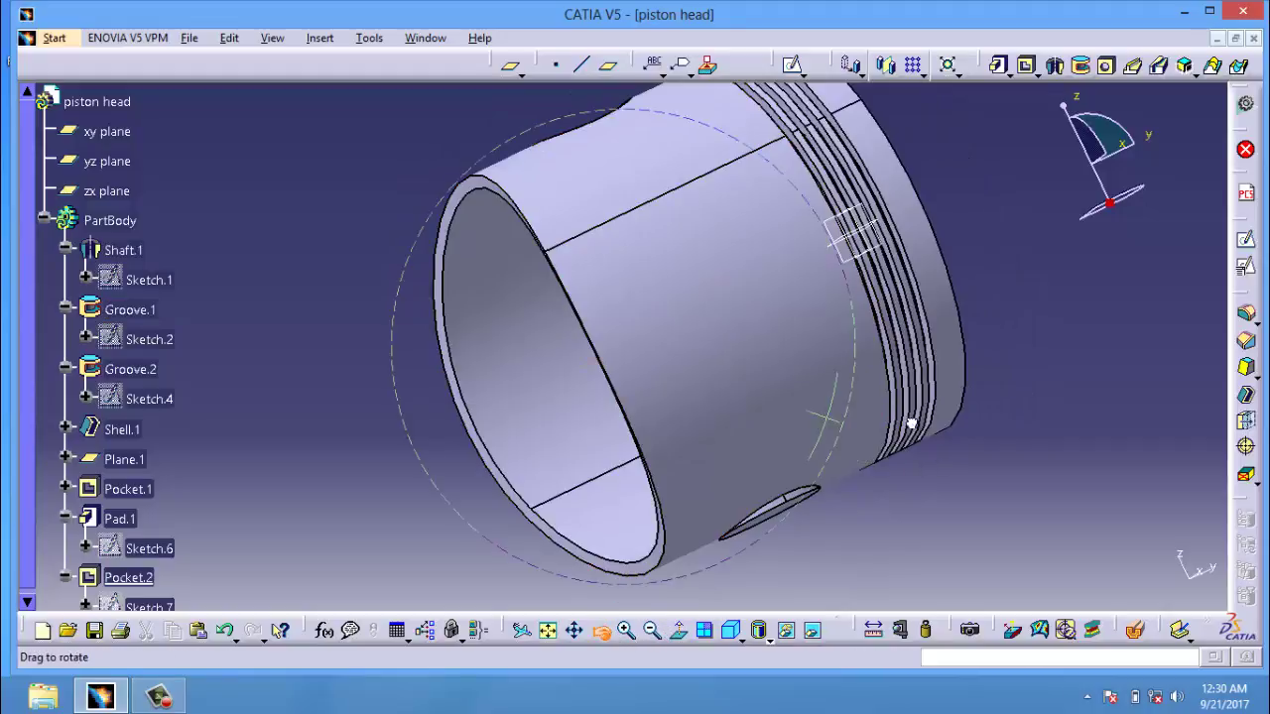
pyautogui.moveTo(883, 422); pyautogui.dragTo(354, 244)
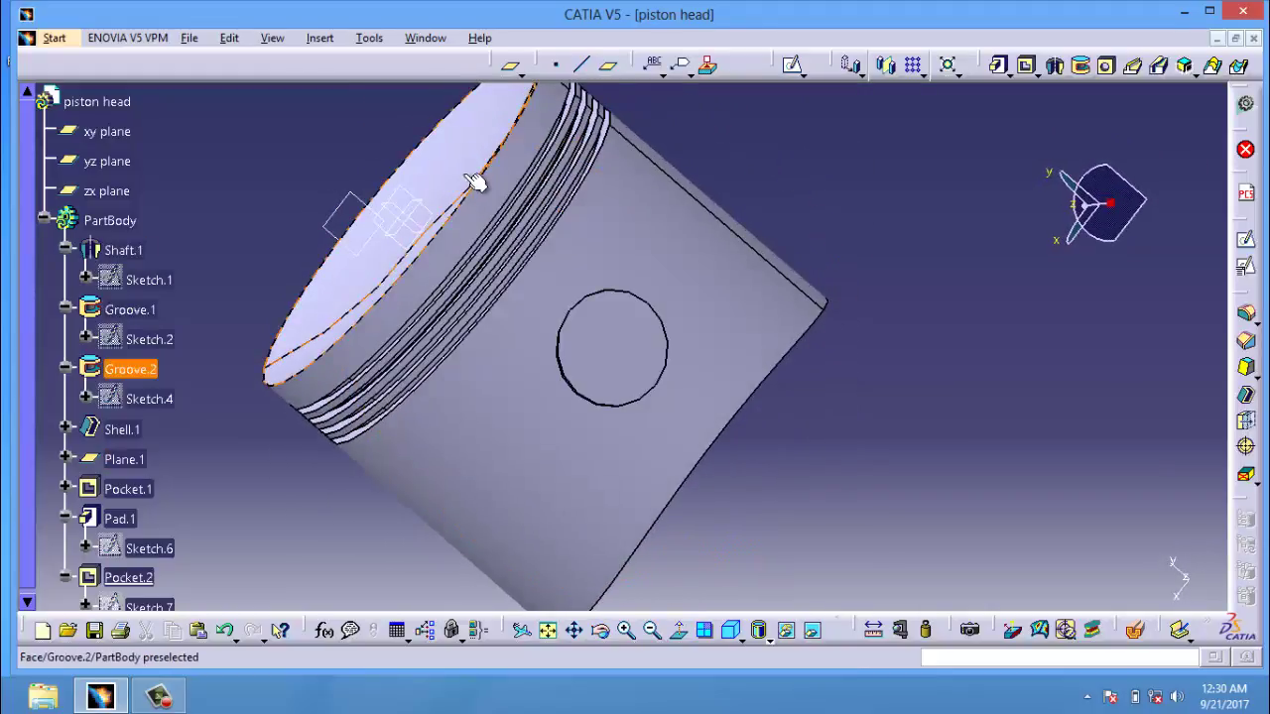
pyautogui.moveTo(564, 289); pyautogui.dragTo(593, 405, button='middle')
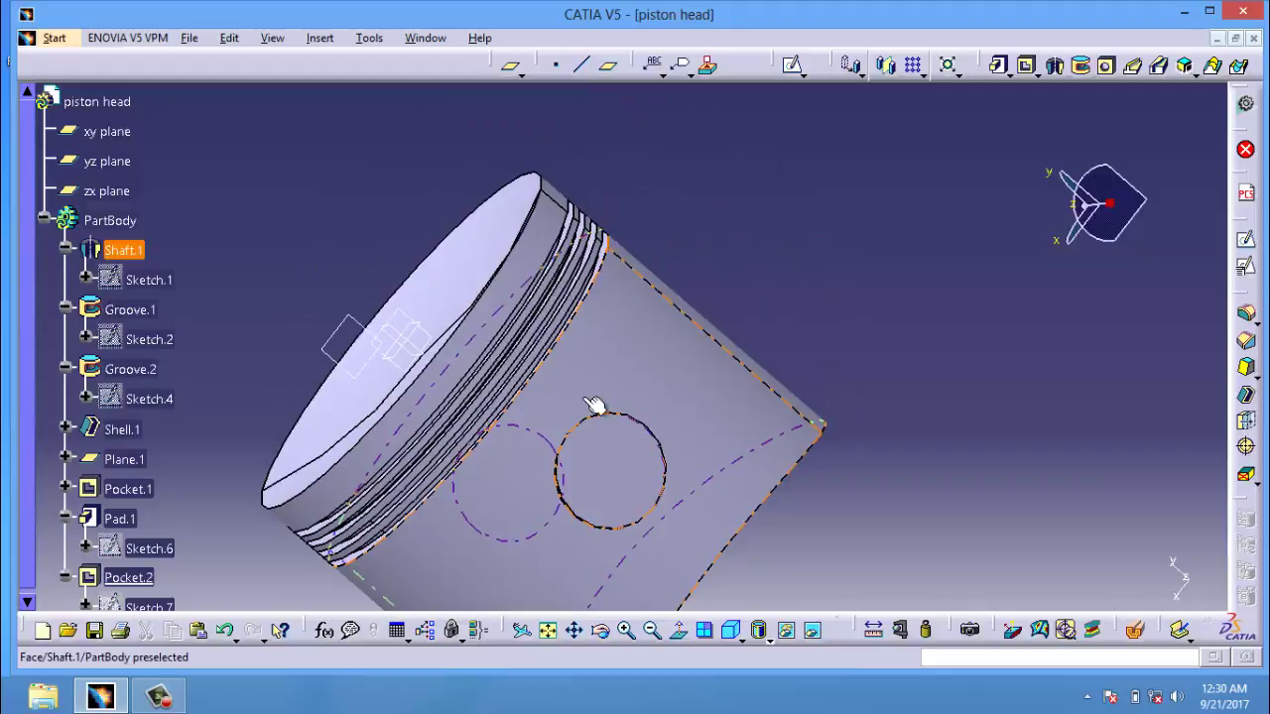
# - Save the part to the Desktop as a CATPart named piston head
pyautogui.click(58, 40)
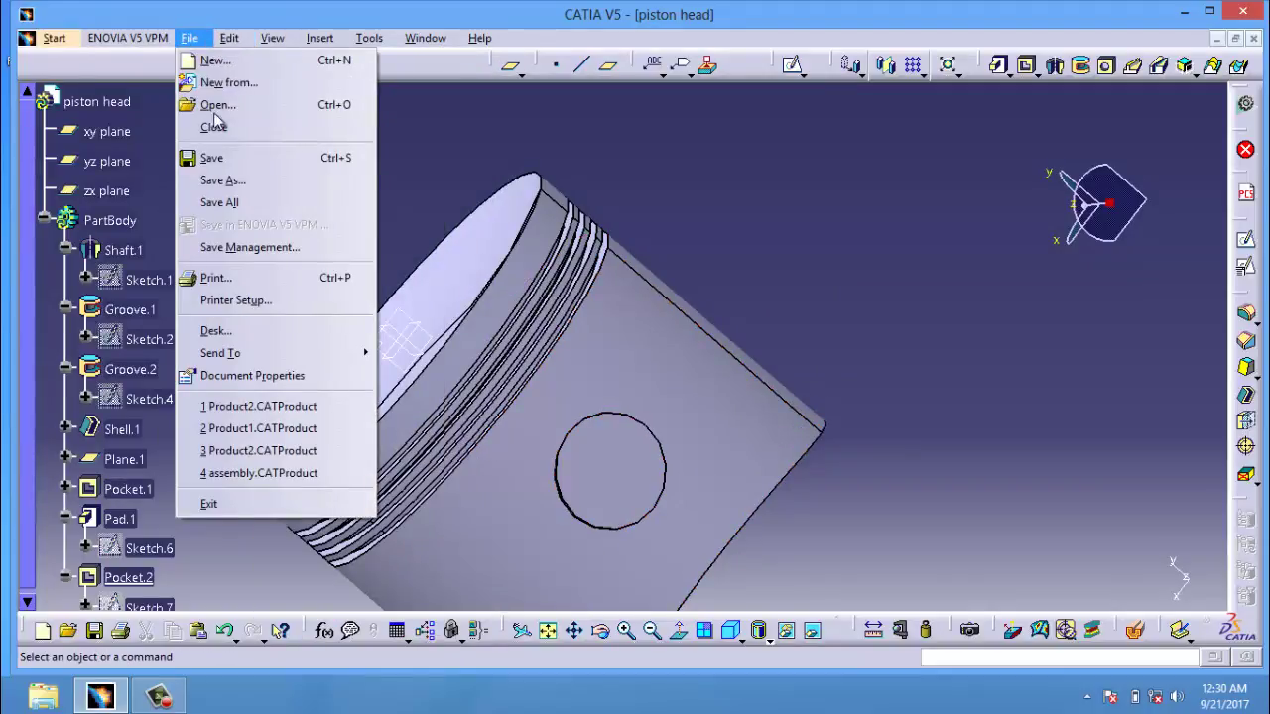
pyautogui.click(253, 157)
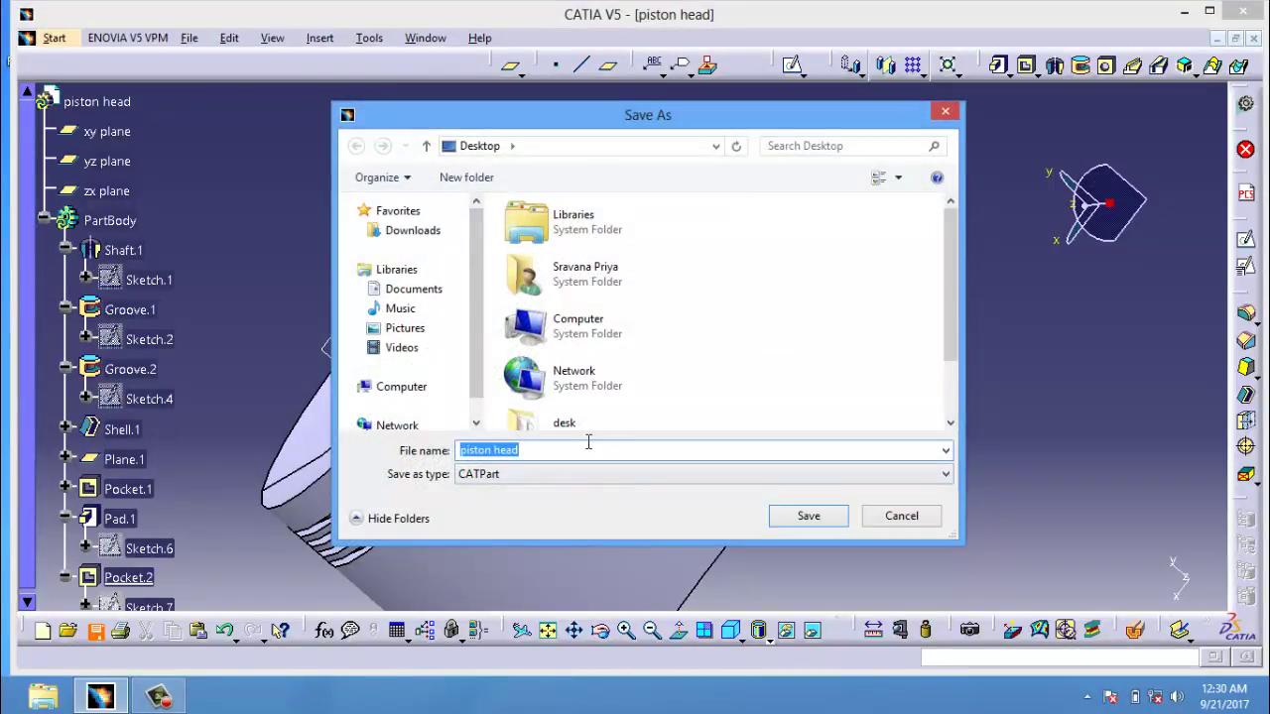
pyautogui.click(819, 518)
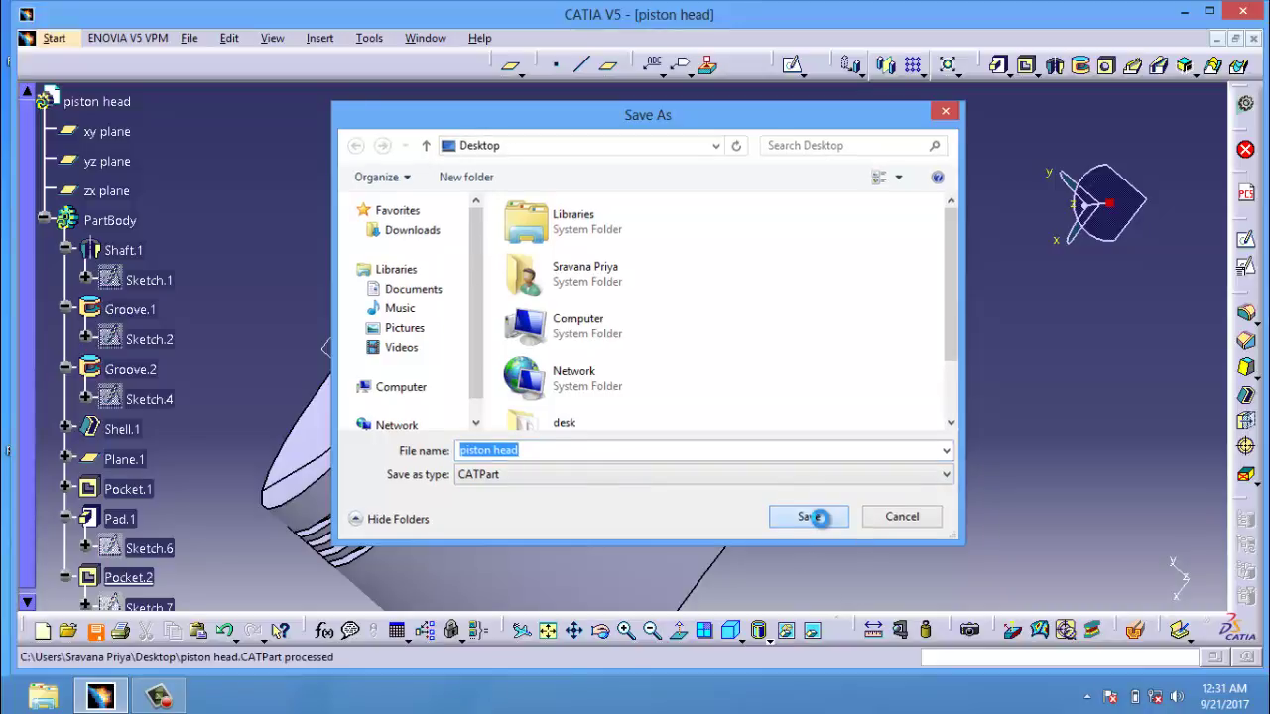